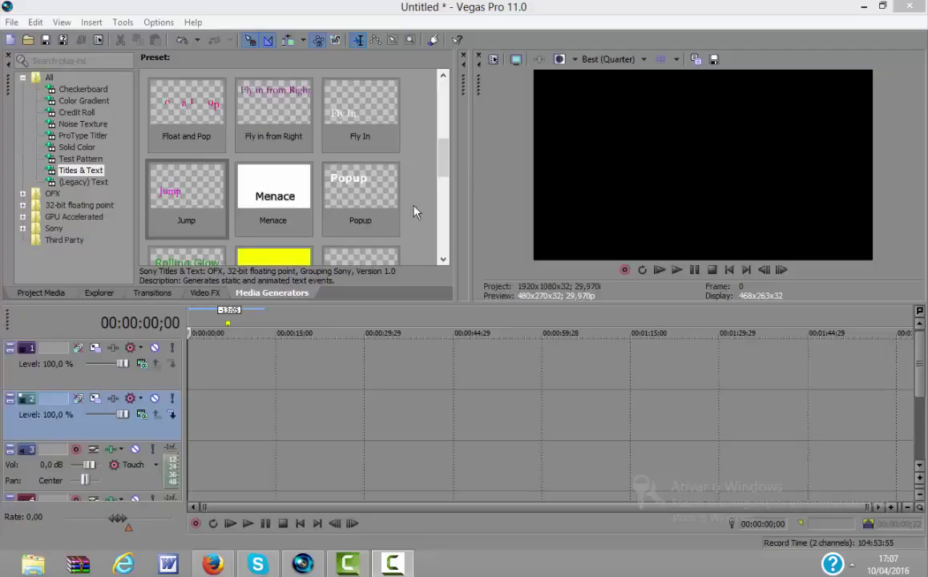
- Play the empty timeline briefly, pause it and return the cursor to the start of the project
left_click(286, 385)
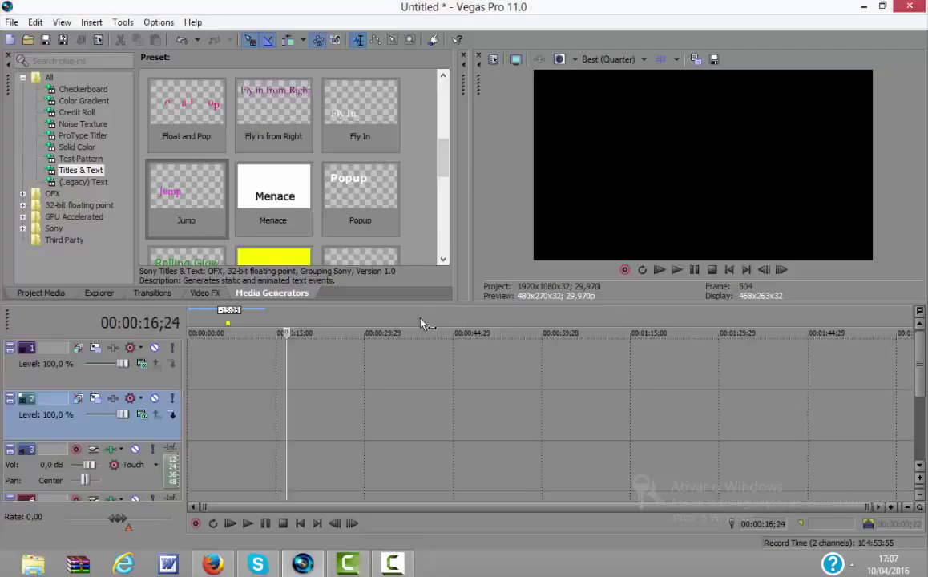
left_click(659, 270)
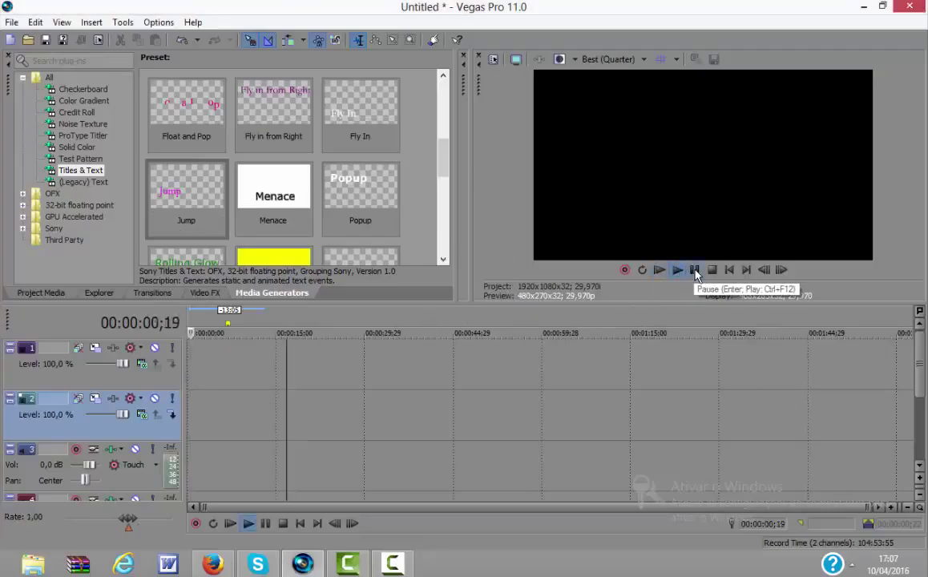
left_click(694, 270)
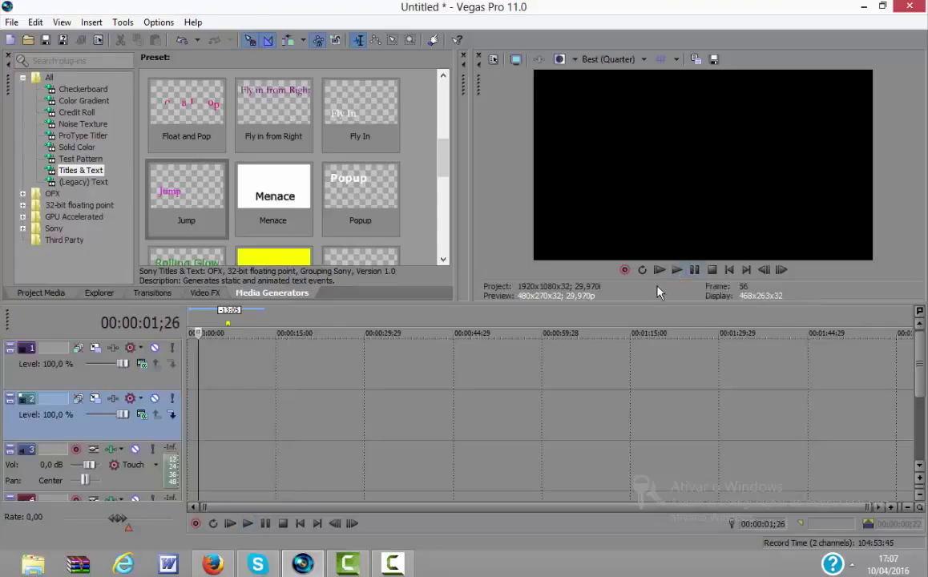
key("ctrl+Home")
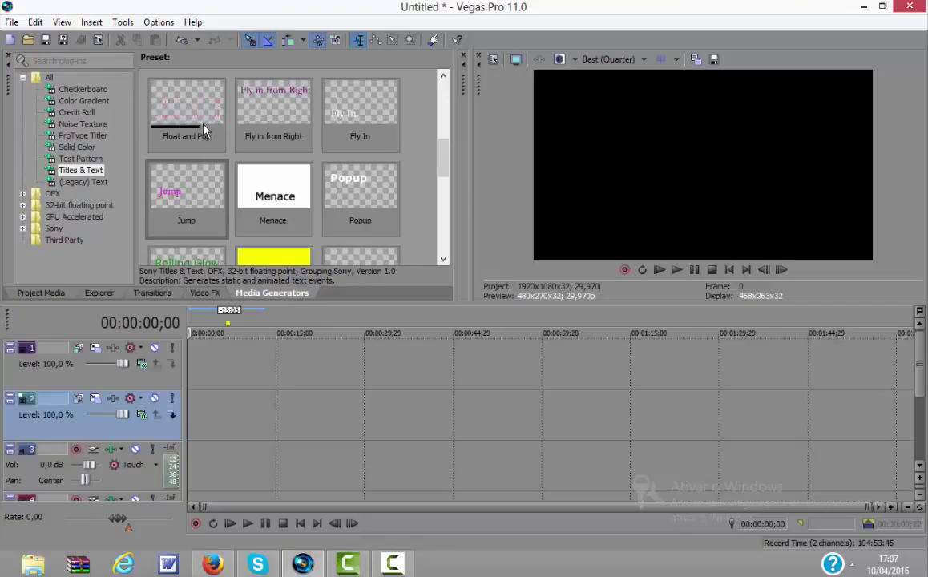
- Look through the media generator and video effect presets, finishing on the Titles & Text presets
left_click(71, 100)
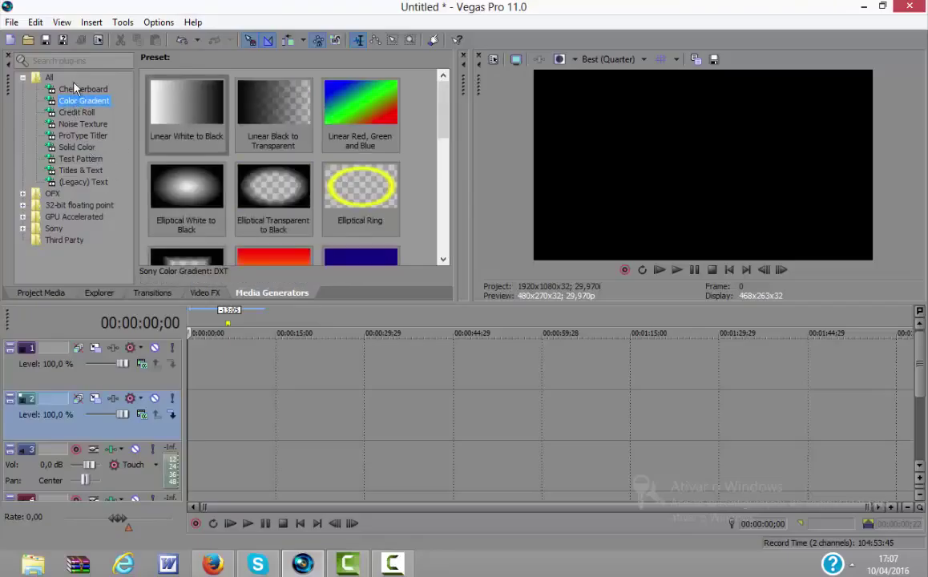
left_click(70, 157)
left_click(75, 169)
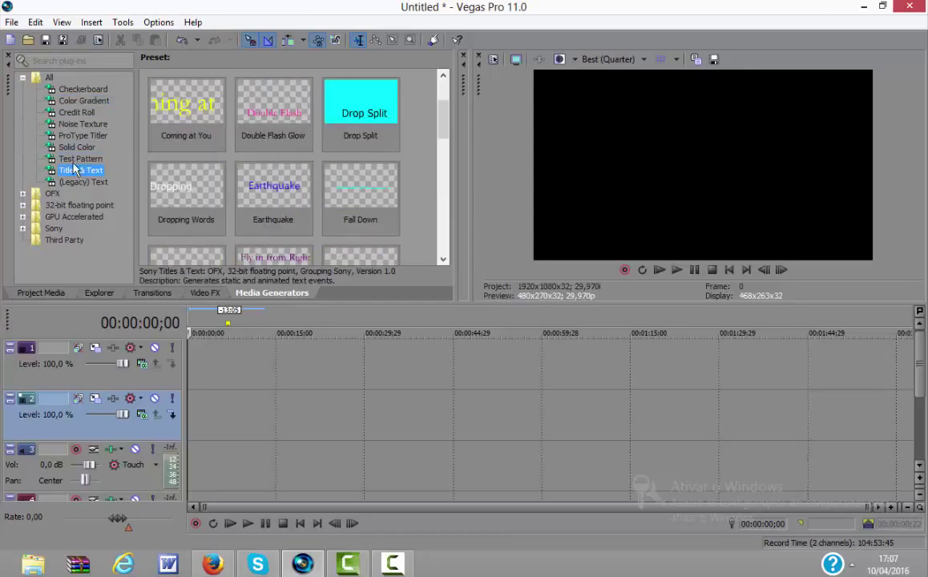
key("Up")
key("Down")
key("Down")
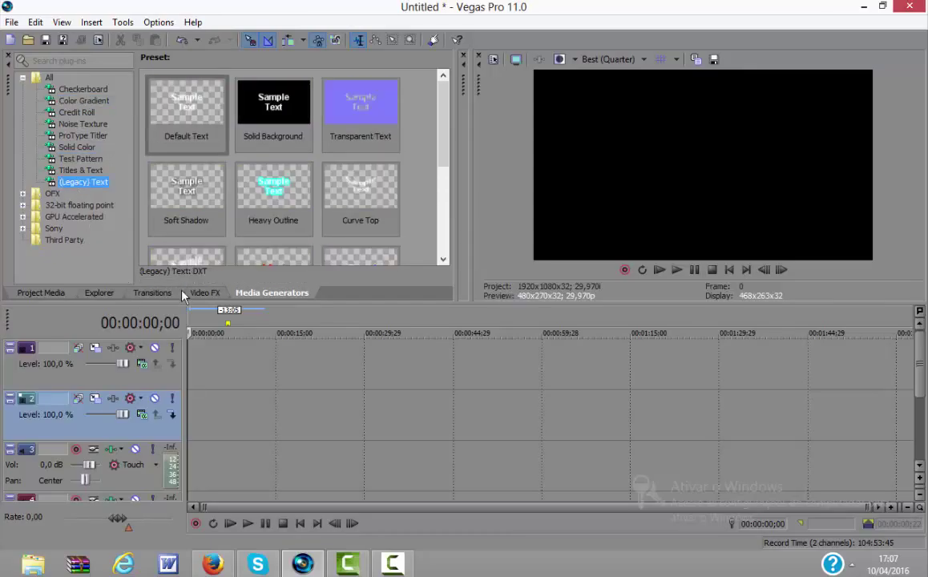
left_click(206, 295)
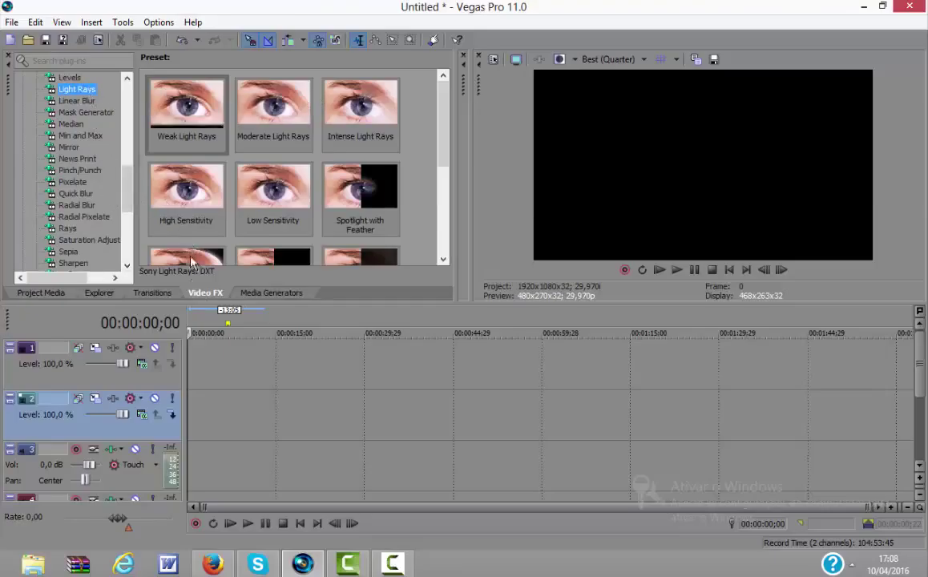
left_click(255, 294)
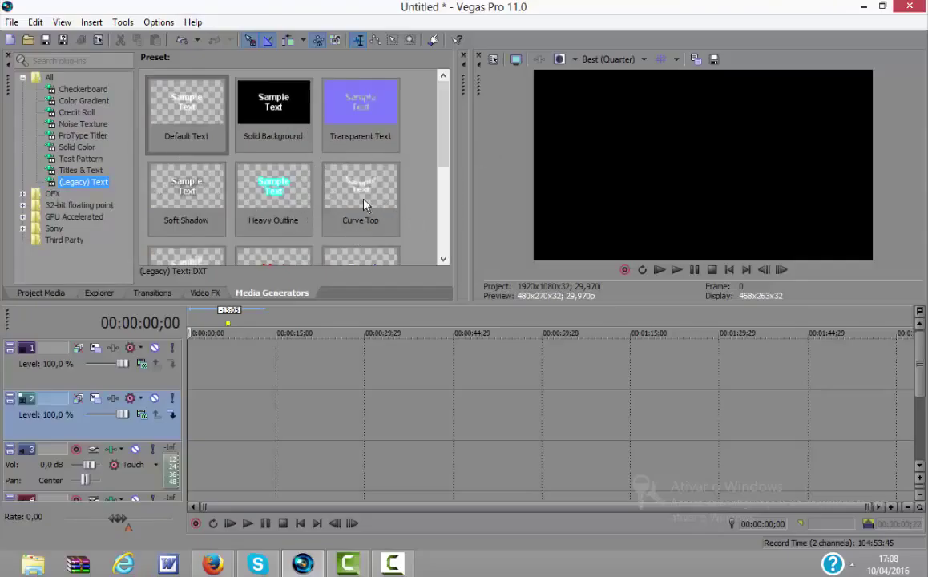
left_click(80, 170)
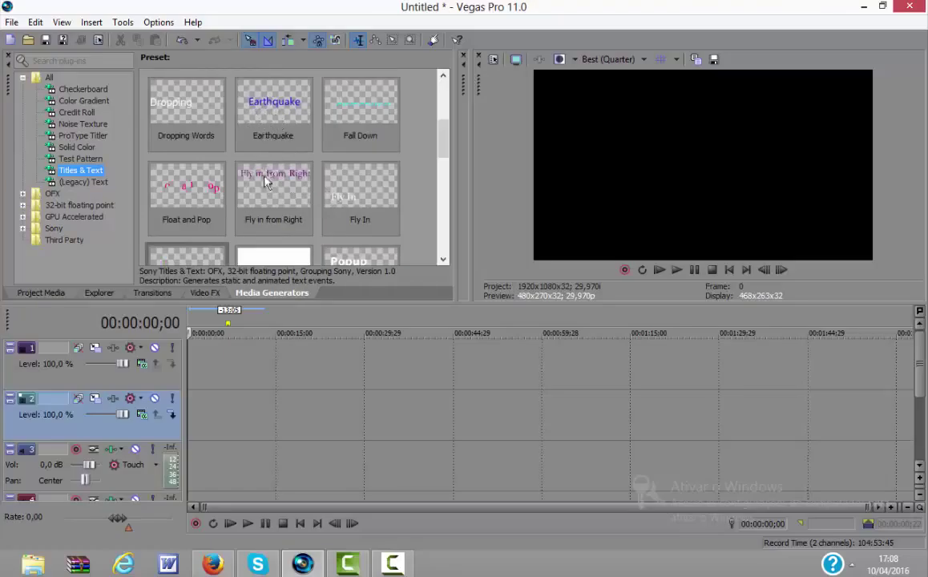
- Minimise the open windows and open the INTRO DO V video from the PEDIDOS DE INTORS desktop folder
left_click(859, 6)
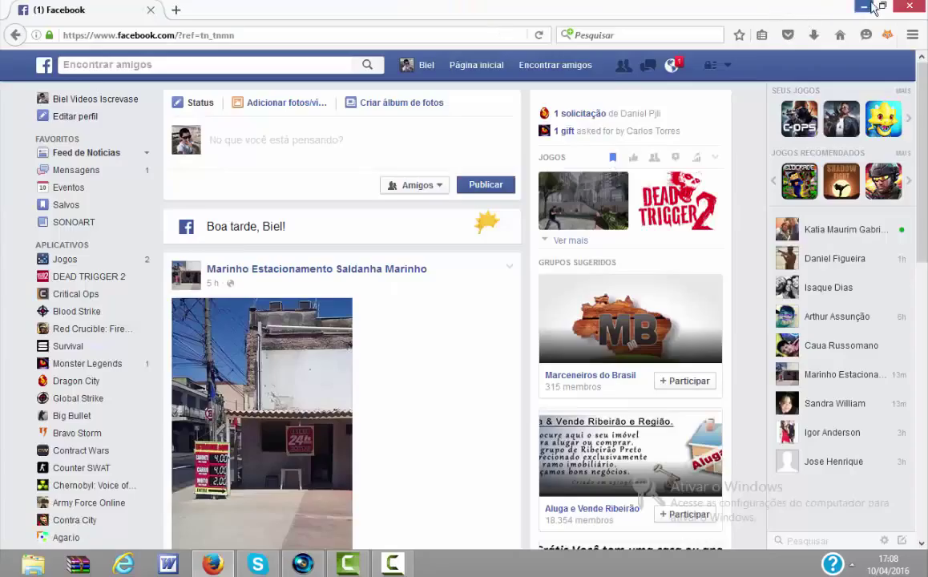
left_click(863, 7)
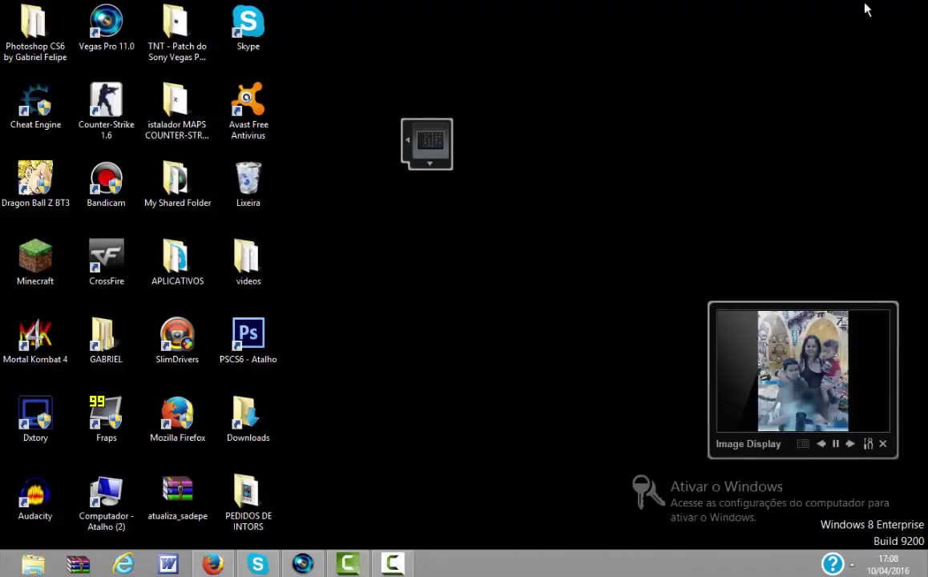
double_click(261, 498)
left_click(271, 236)
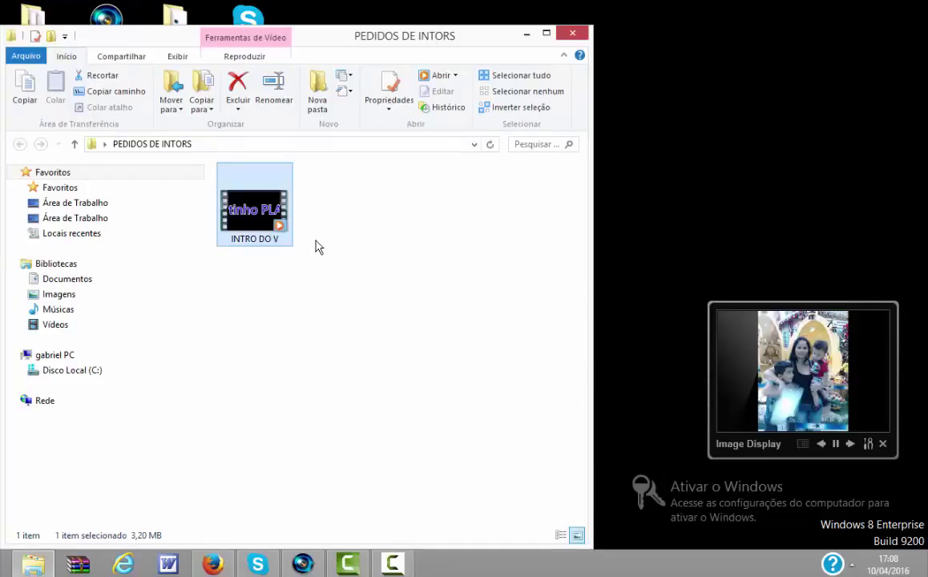
double_click(285, 215)
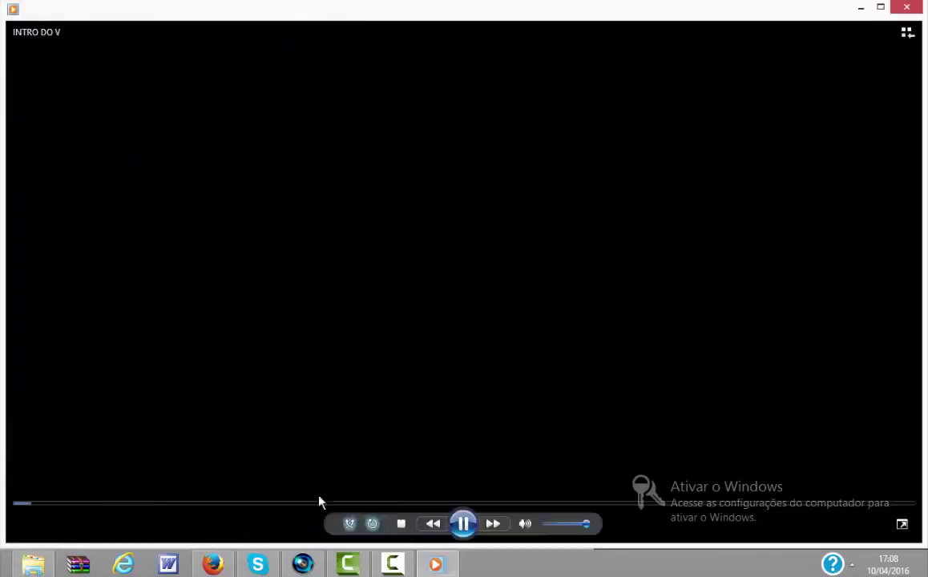
- Watch the INTRO DO V example intro, close the player and minimise the folder window
left_click(464, 523)
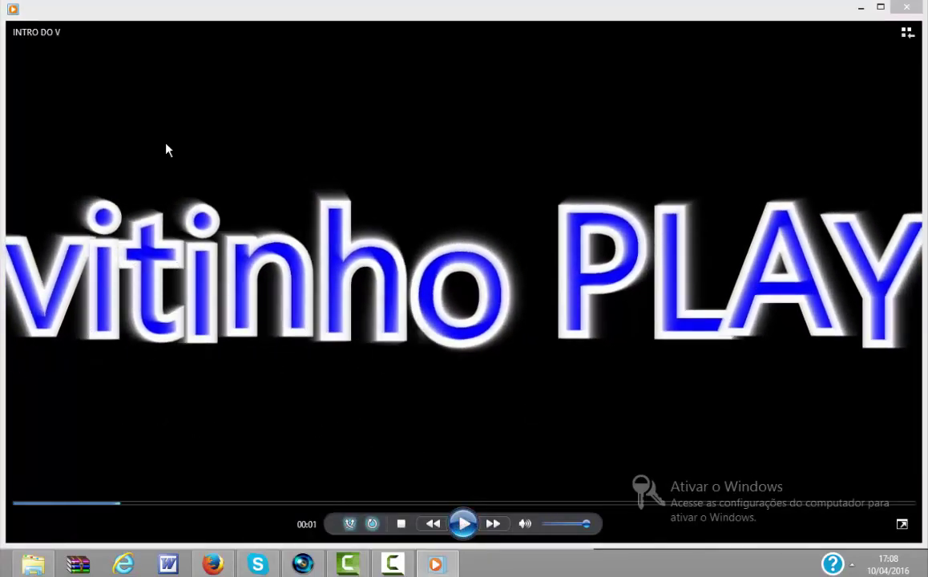
left_click(464, 523)
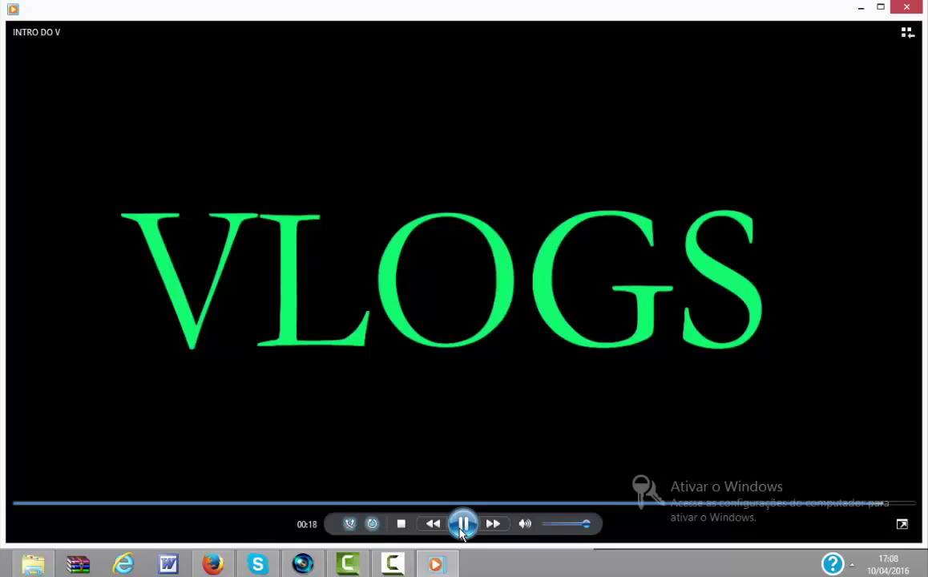
left_click(463, 524)
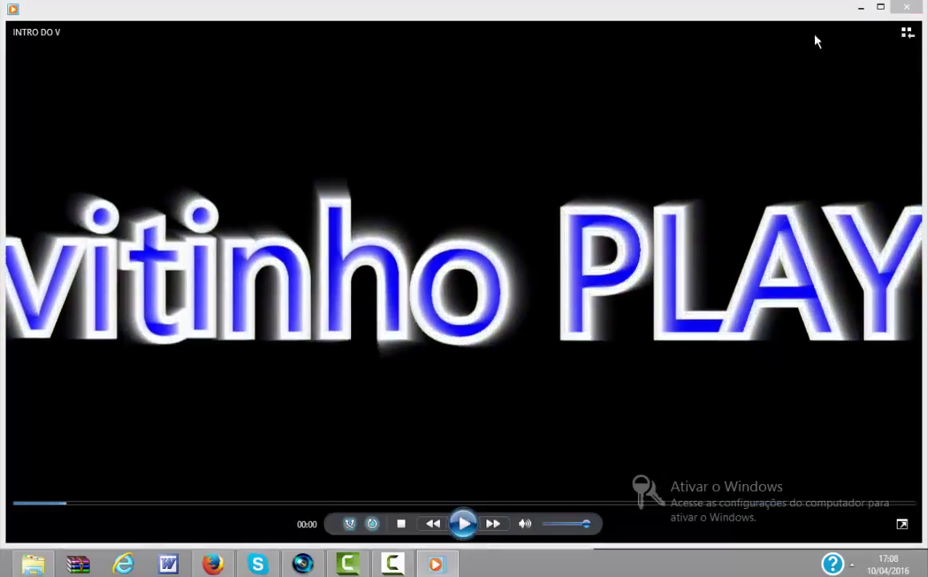
left_click(908, 9)
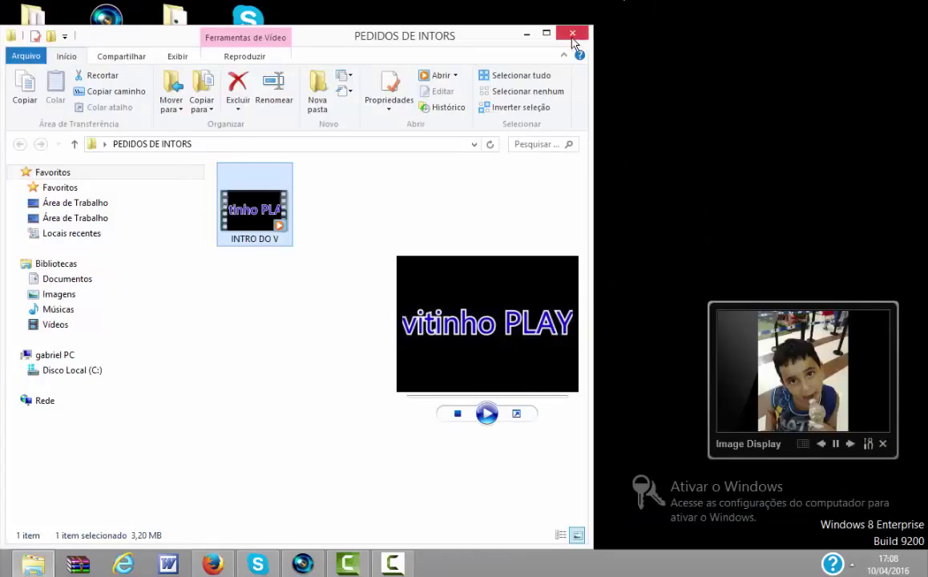
left_click(527, 35)
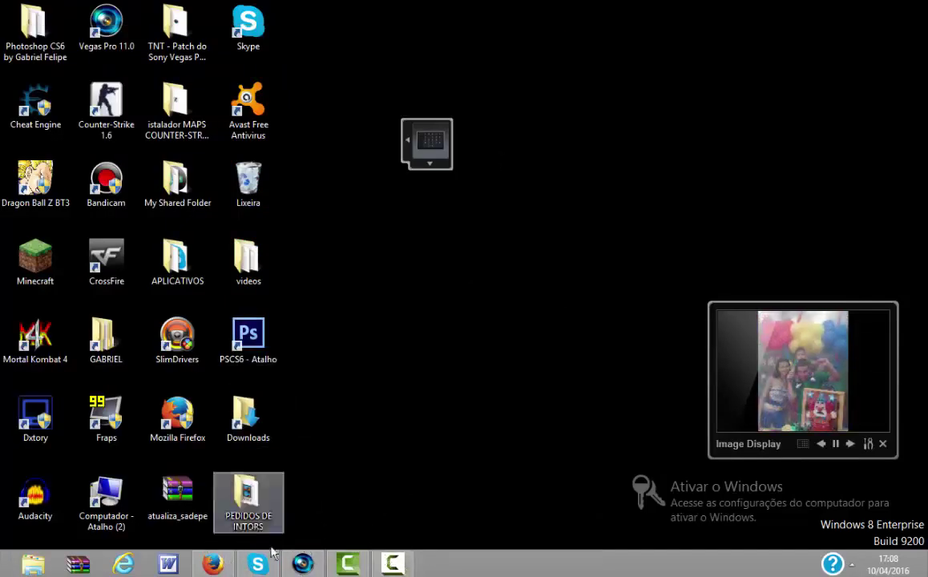
- Switch back to Vegas Pro and add the Dropping Words title preset at the start of track 1
left_click(302, 564)
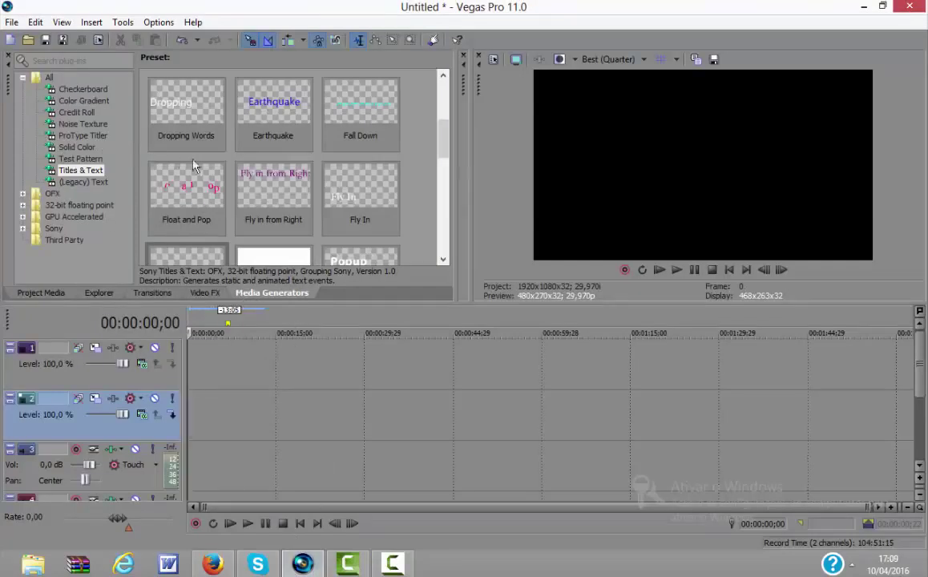
left_click(203, 107)
left_click_drag(204, 108, 200, 363)
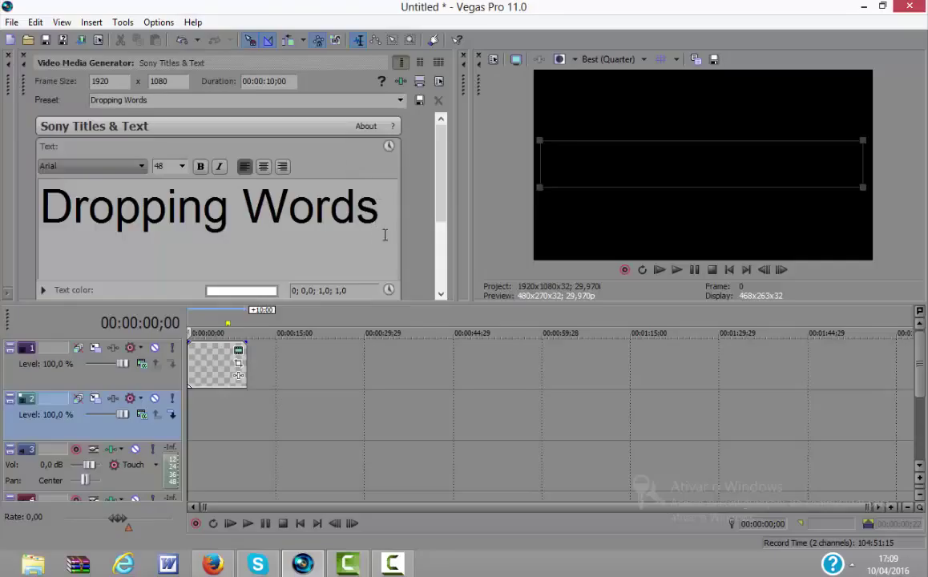
- Select all the Dropping Words title text and try the fonts Courier New TUR and Garamond on it
left_click_drag(385, 212, 32, 194)
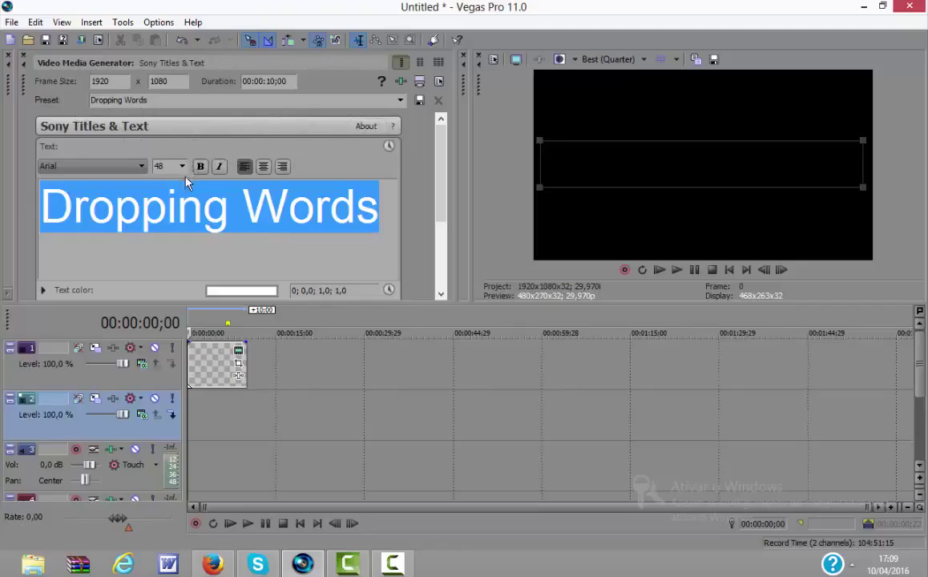
left_click(140, 166)
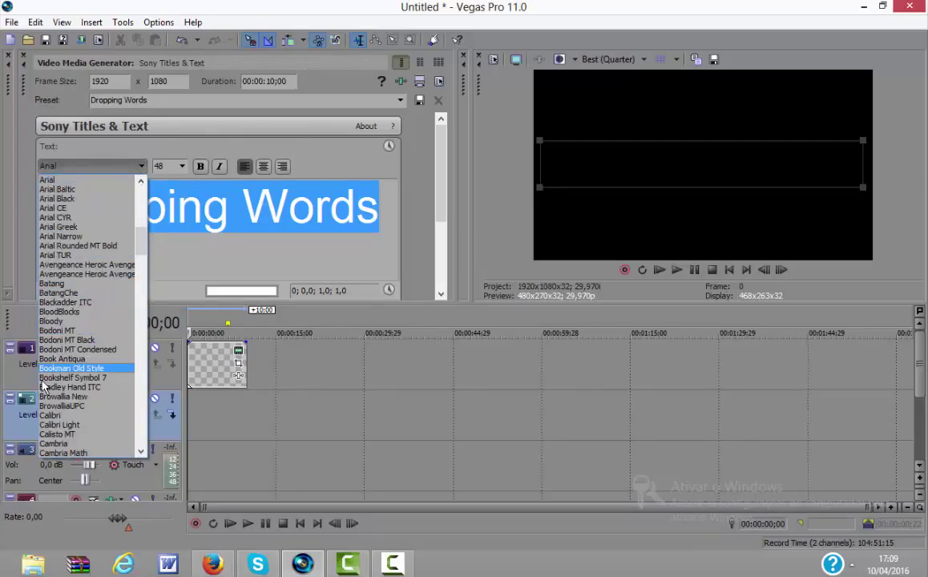
left_click_drag(142, 244, 141, 276)
left_click(62, 266)
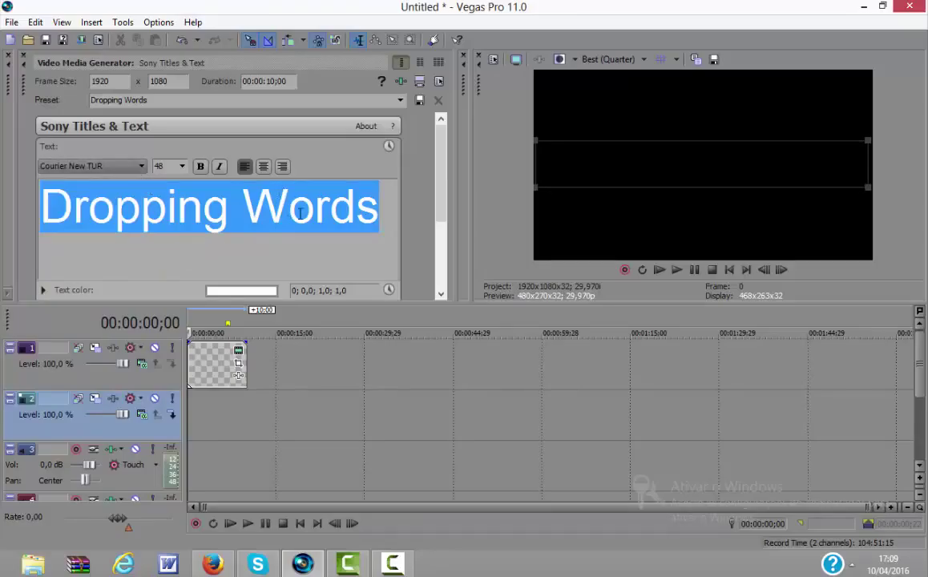
scroll(300, 212, "down", 4)
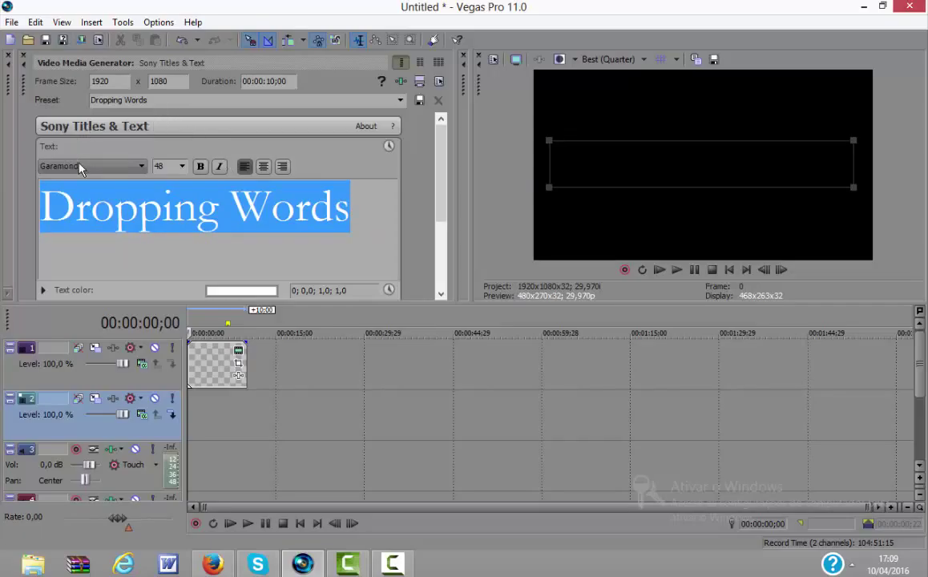
- Try the fonts Gill Sans Ultra Bold Condensed and GulimChe on the selected title text
left_click(109, 166)
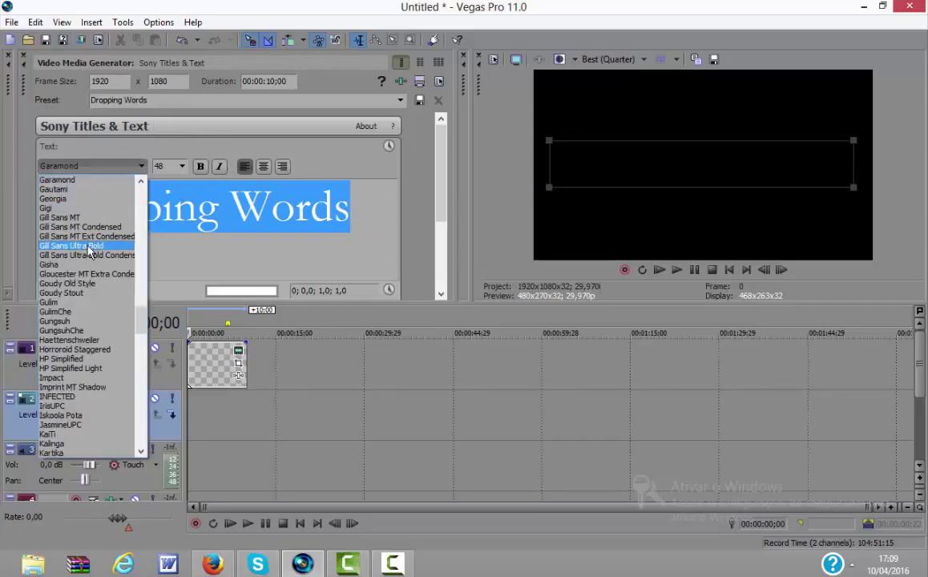
left_click(88, 254)
left_click(136, 166)
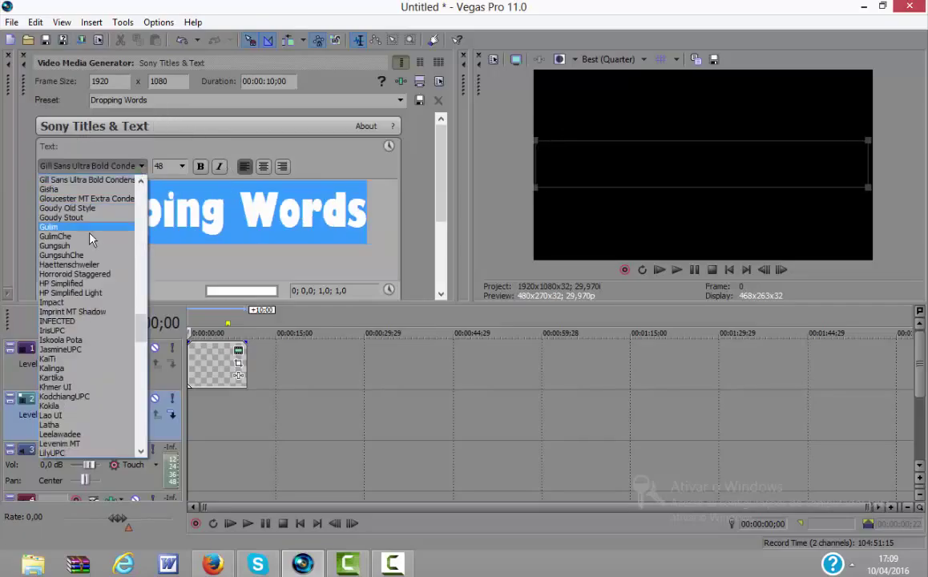
left_click(80, 236)
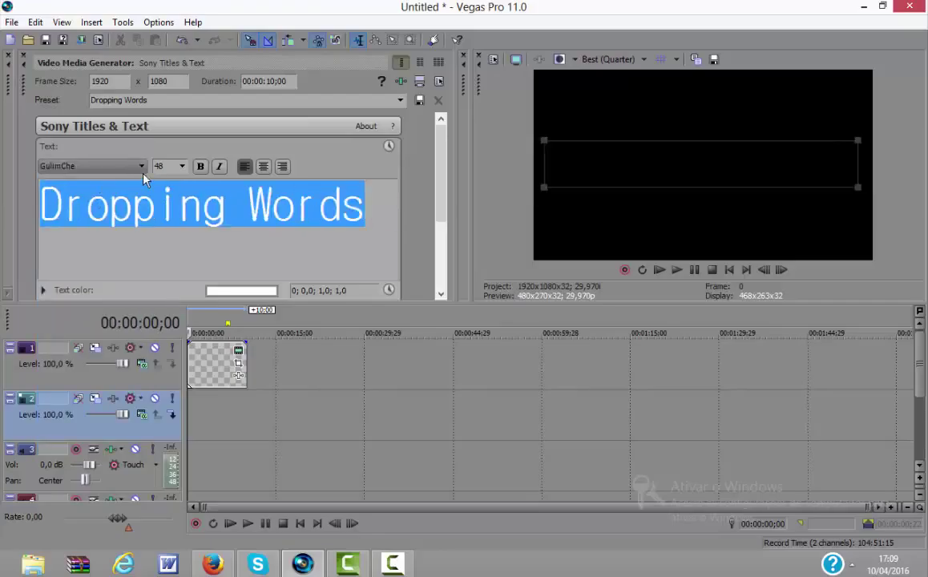
- Cycle the selected title text through the fonts beginning with G, ending on Georgia
key("g")
key("g")
key("g")
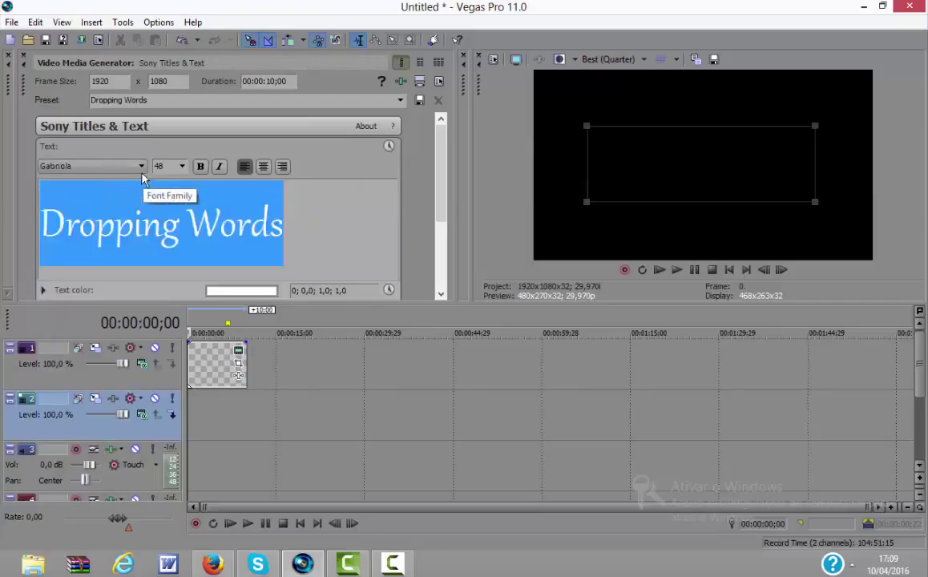
key("g")
key("g")
key("g")
key("g")
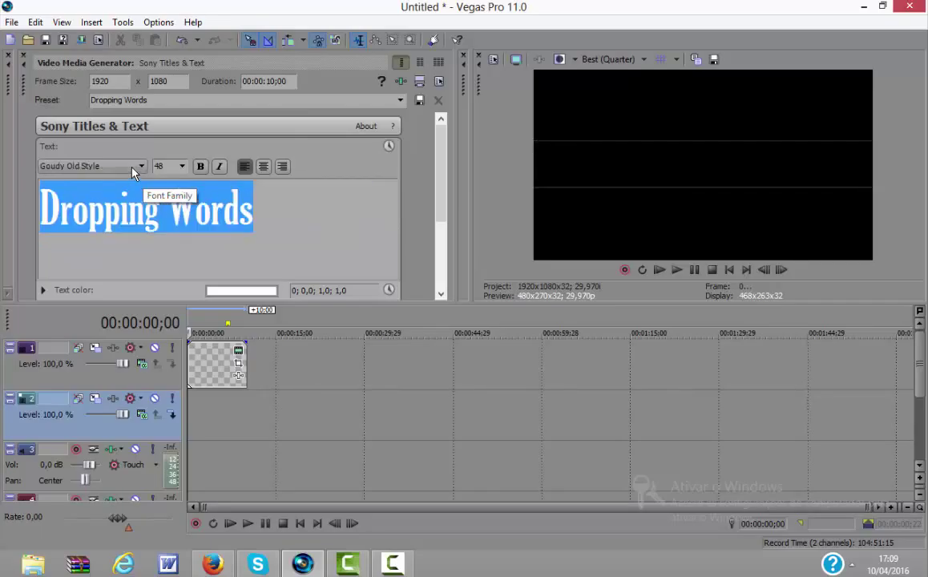
key("g")
key("g")
key("g")
key("g")
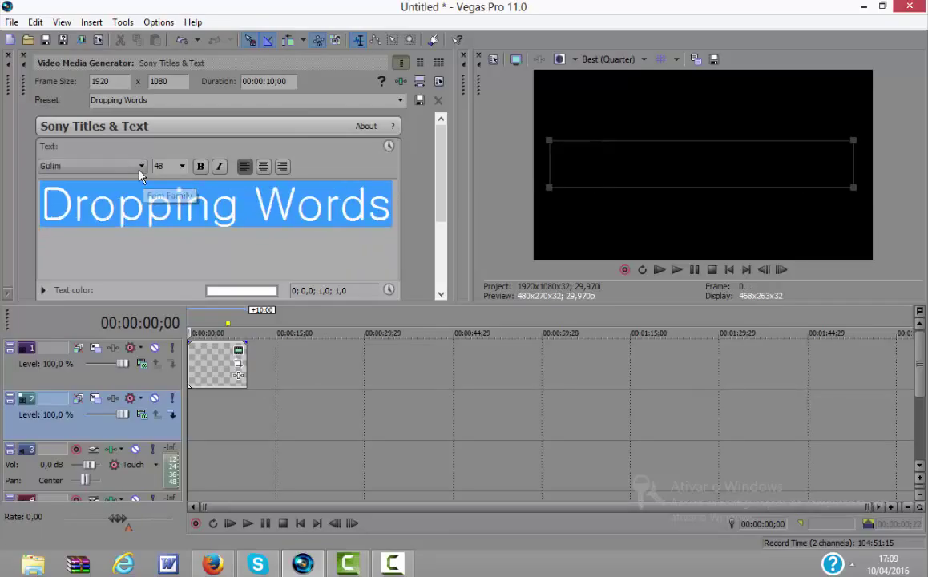
key("g")
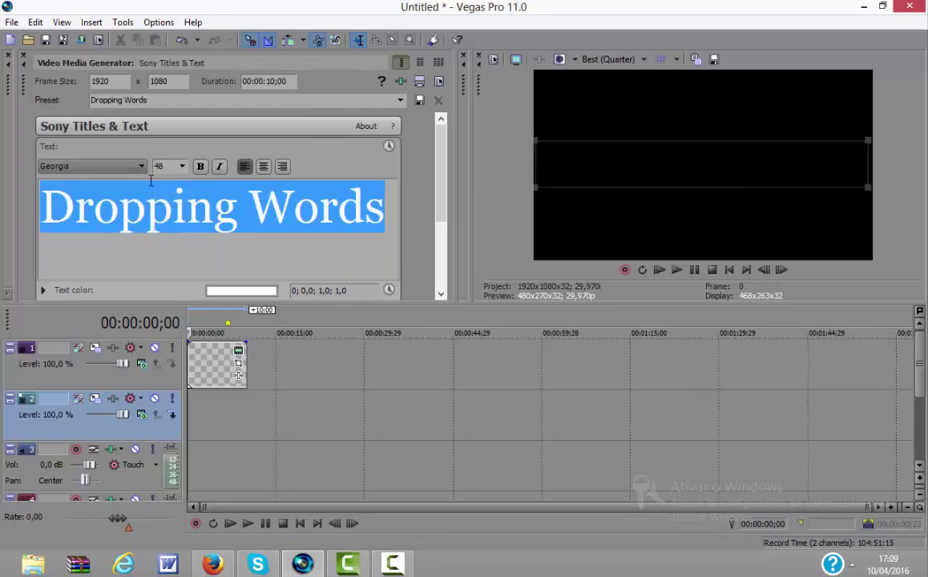
- Try the fonts Gill Sans MT Ext Condensed, Iskoola Pota and Microsoft JhengHei UI on the selected title text
left_click(141, 166)
left_click(100, 213)
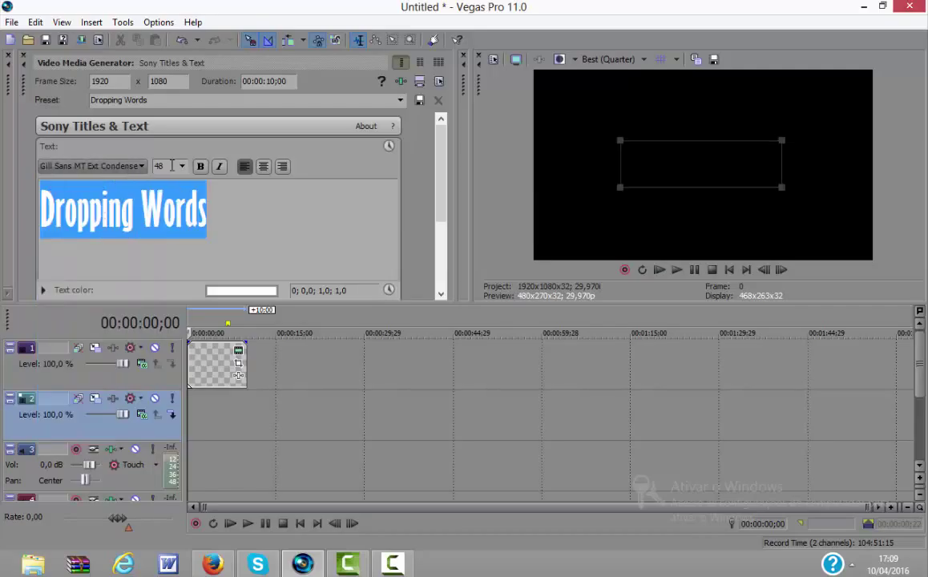
left_click(141, 166)
left_click(60, 358)
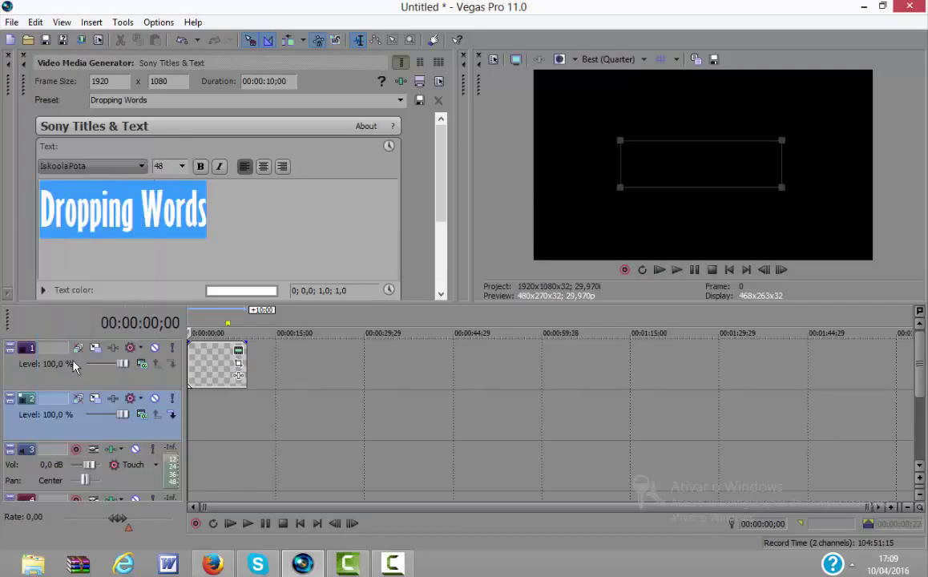
left_click(141, 166)
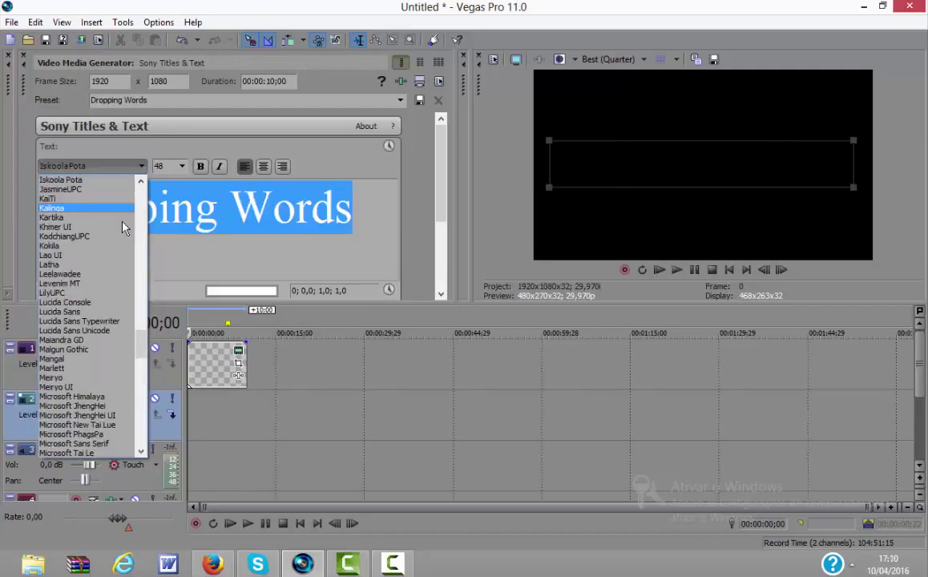
left_click(80, 415)
- Set the selected title text to the Avengeance Heroic font
left_click(142, 167)
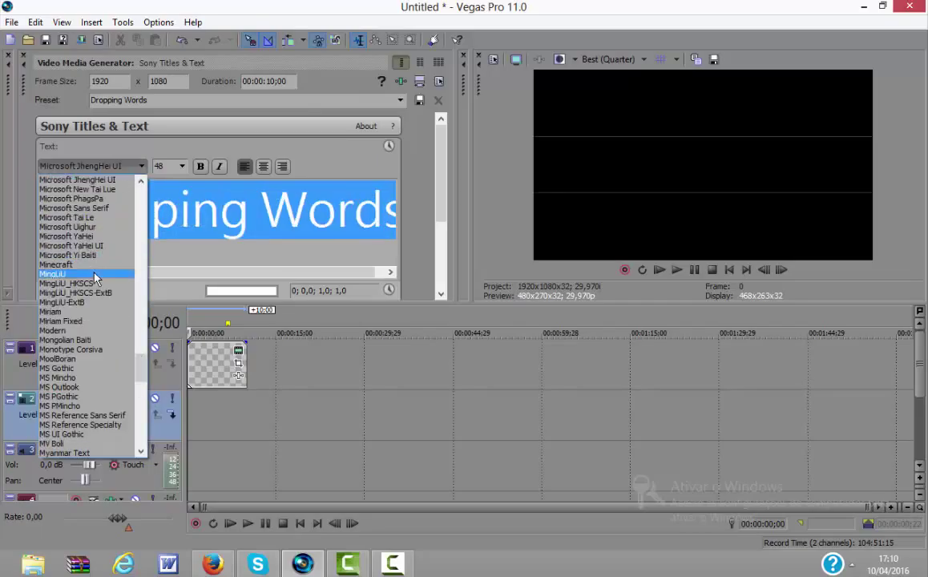
scroll(143, 358, "up", 15)
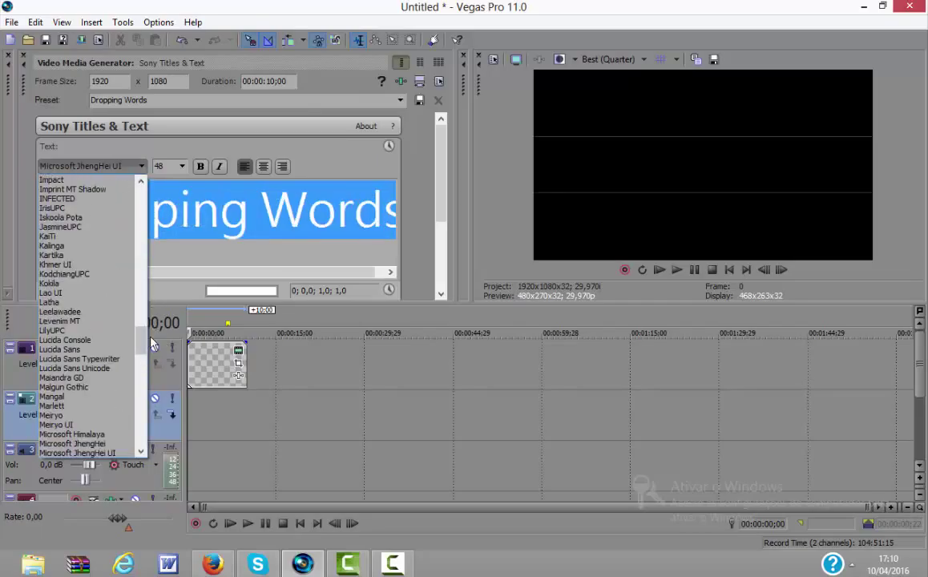
left_click_drag(144, 318, 148, 241)
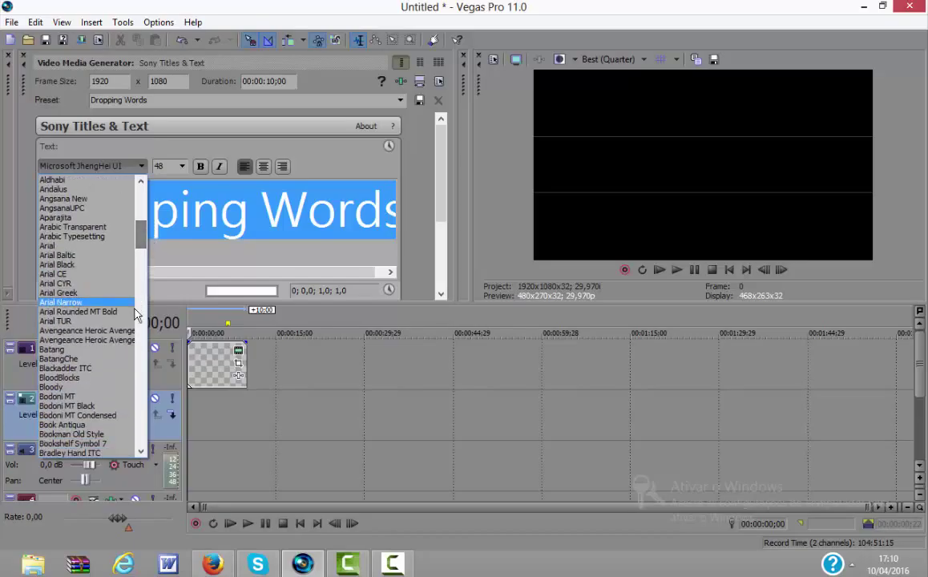
left_click(120, 327)
left_click(322, 219)
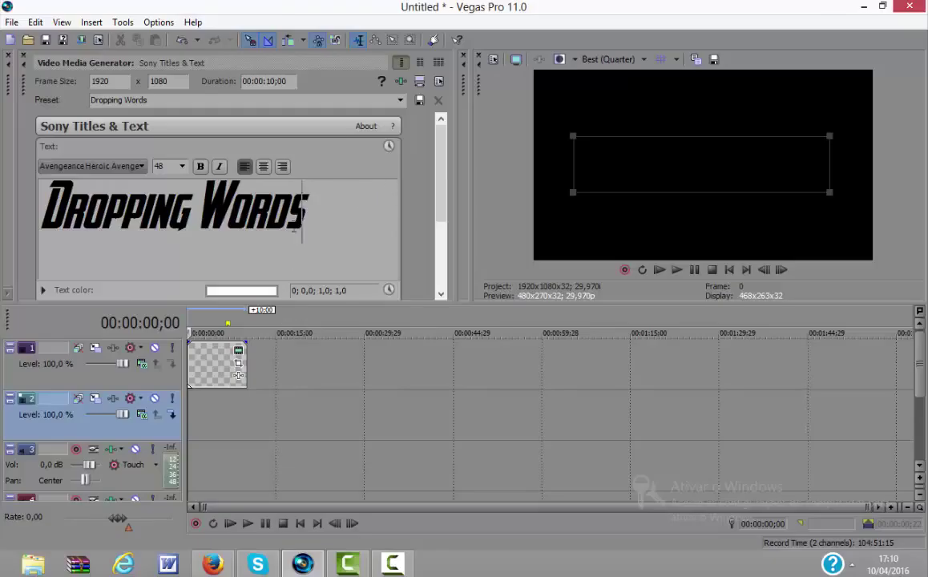
- Select all the title text and set its text color to pure red, 0; 1,0; 1,0; 1,0
key("ctrl+a")
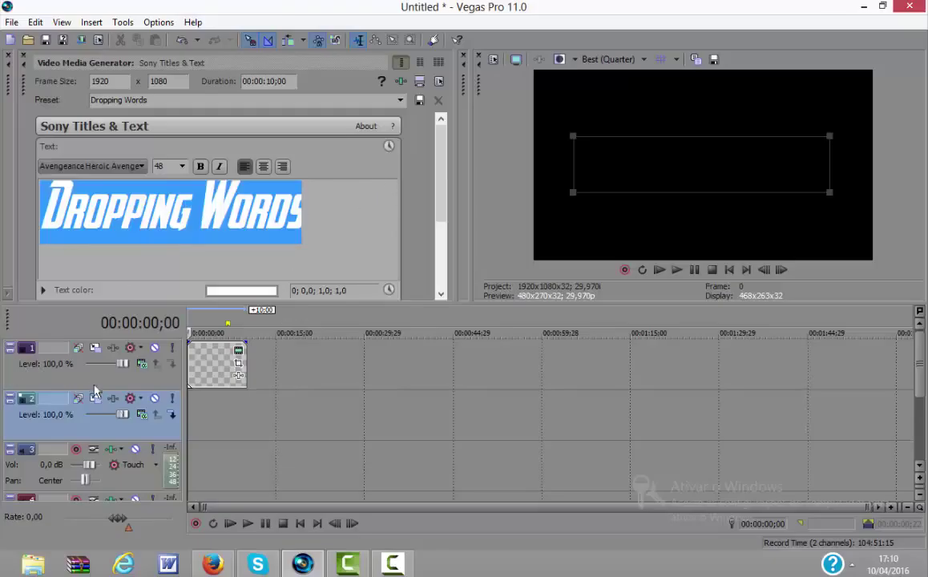
left_click(260, 293)
left_click(273, 337)
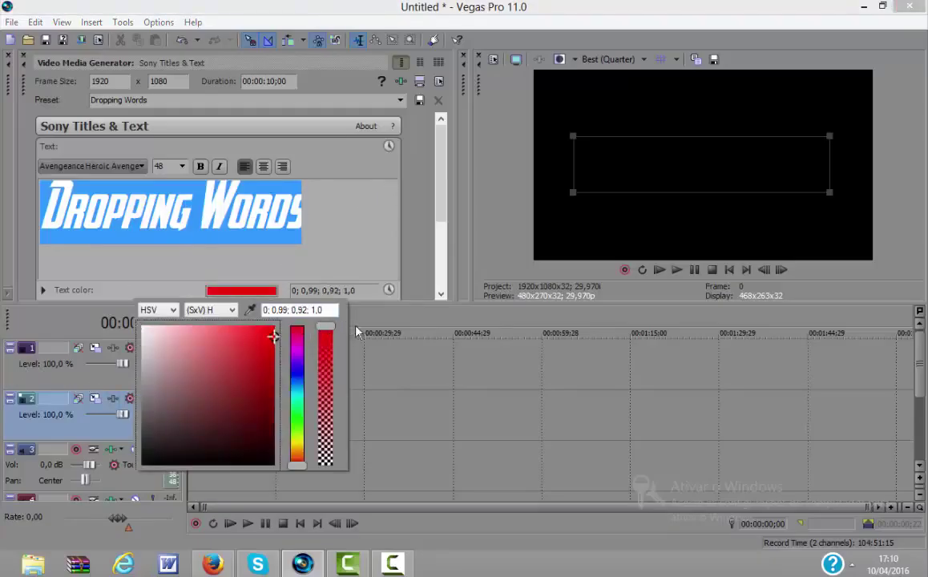
left_click_drag(274, 338, 274, 324)
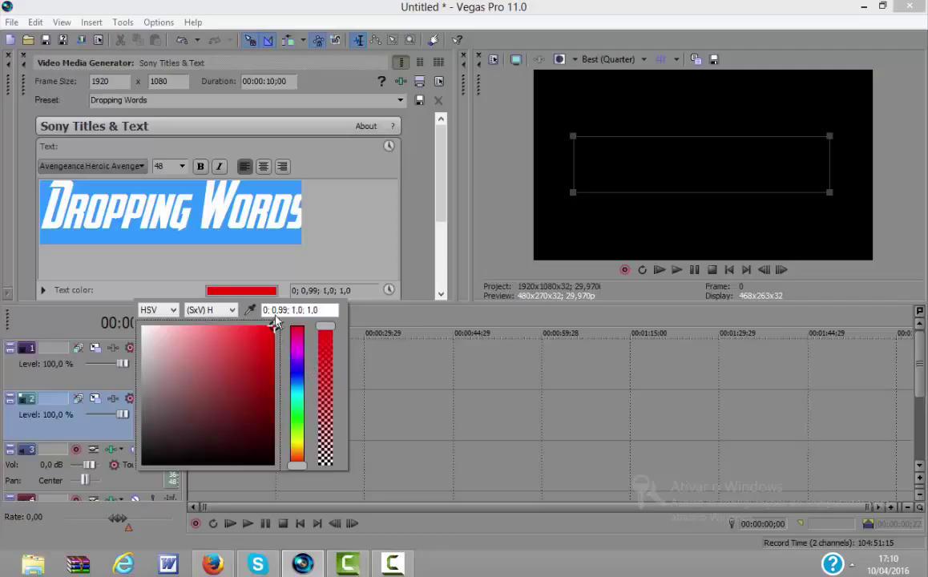
left_click(407, 228)
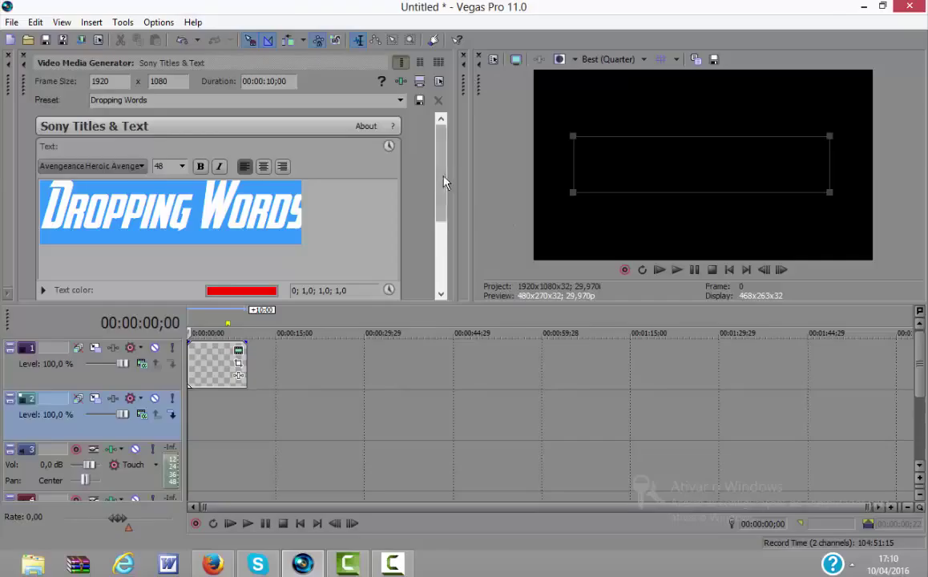
- Reduce the title's scale to 0,100, then resize its box in the preview to a scale of about 0,389
left_click_drag(440, 184, 445, 251)
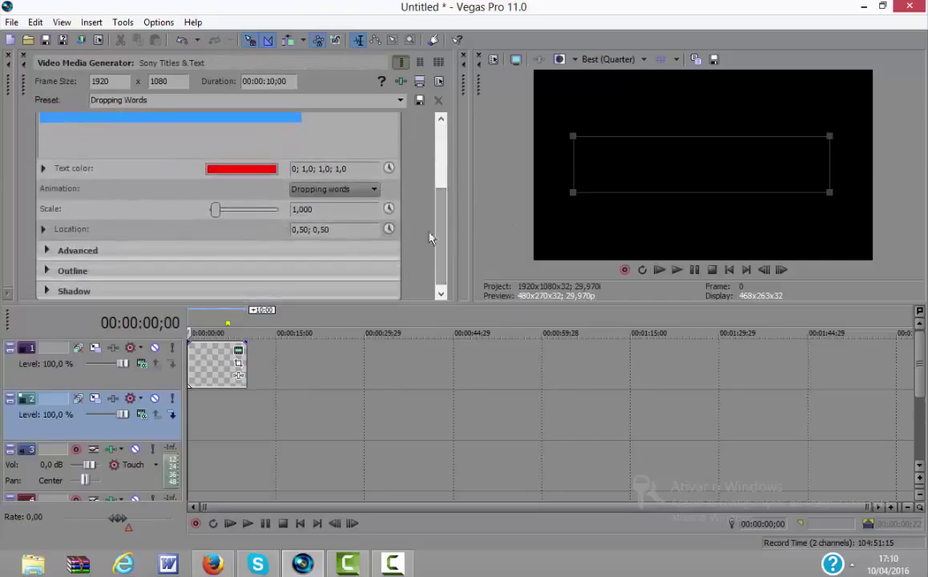
left_click_drag(214, 209, 87, 211)
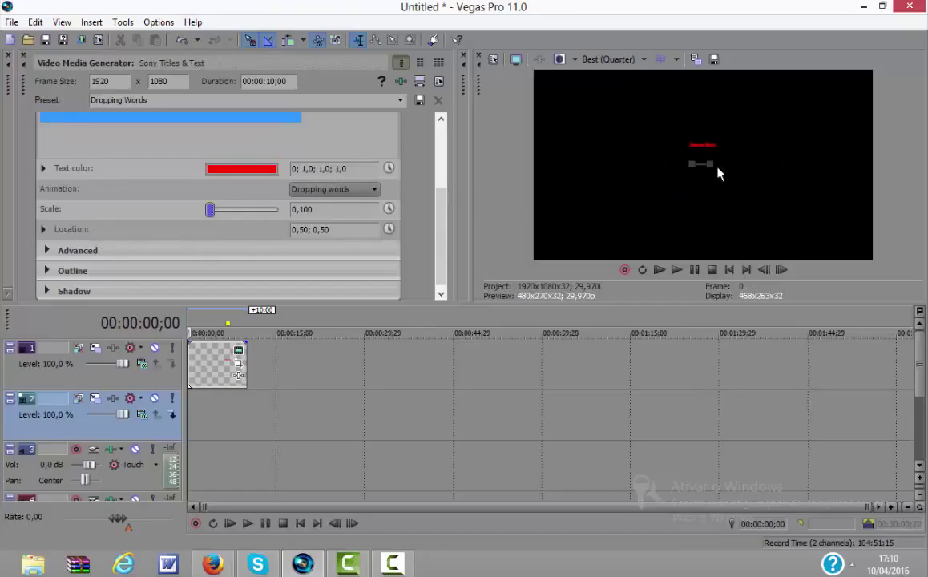
scroll(731, 177, "up", 10)
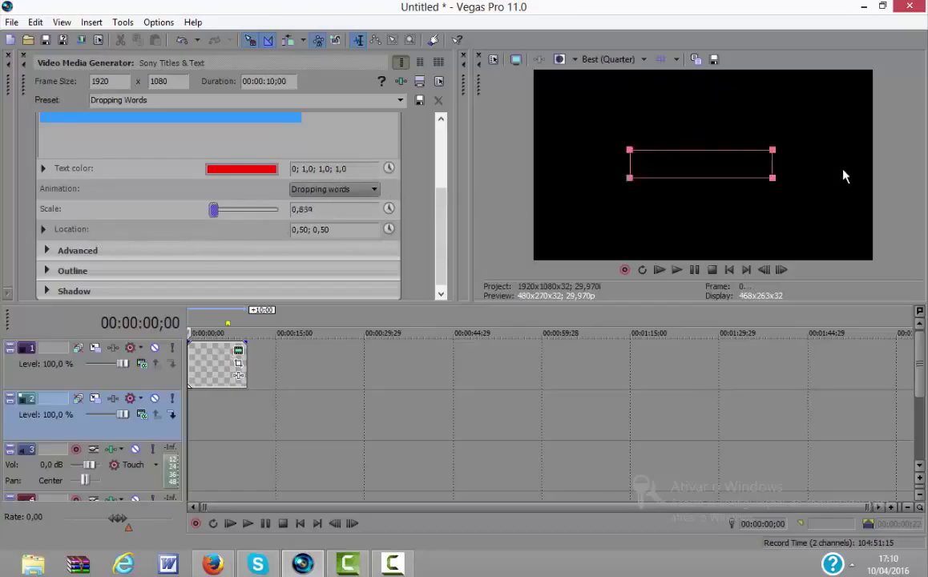
scroll(843, 174, "down", 2)
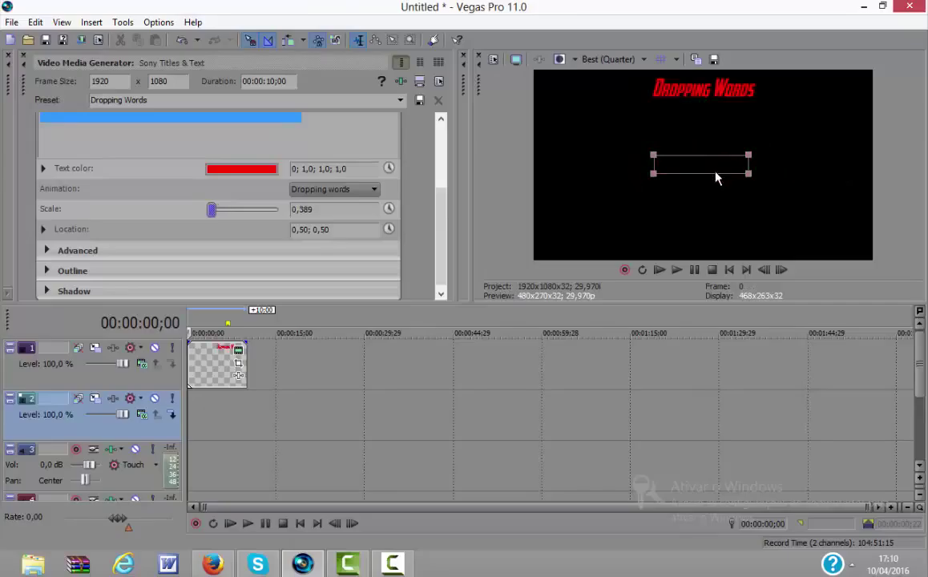
- Lower the title in the preview to about 0,49; 0,20 and resize it to a scale of about 0,75
left_click_drag(716, 171, 712, 233)
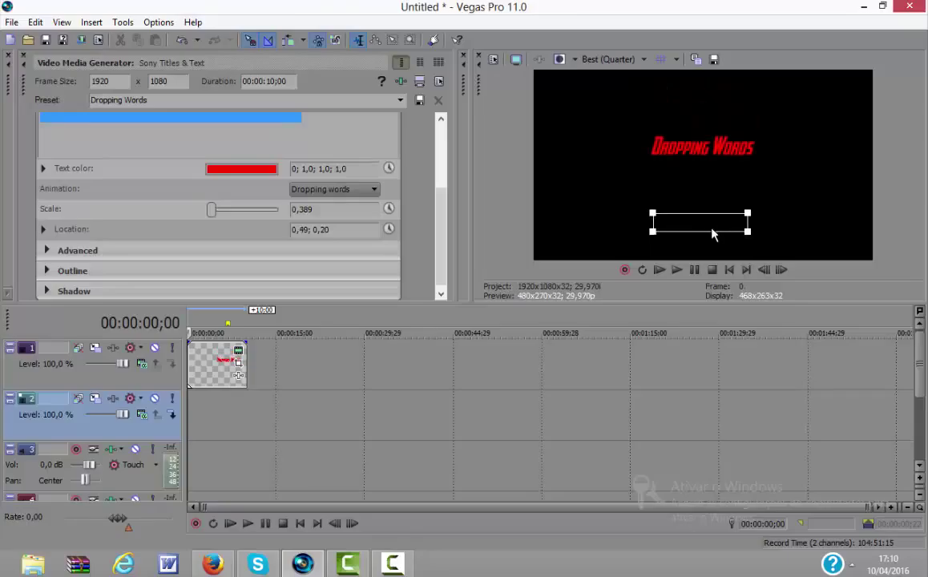
left_click_drag(655, 232, 695, 242)
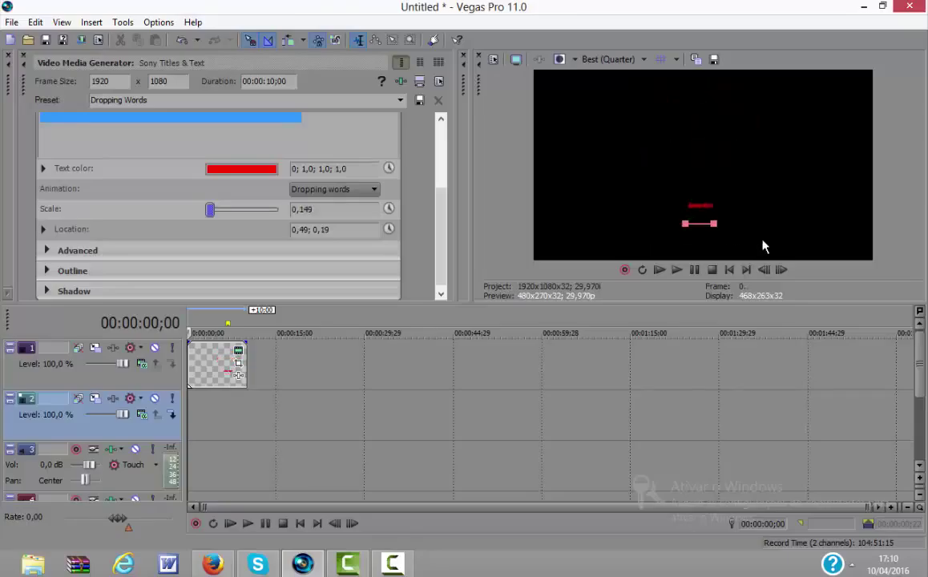
left_click_drag(763, 247, 783, 251)
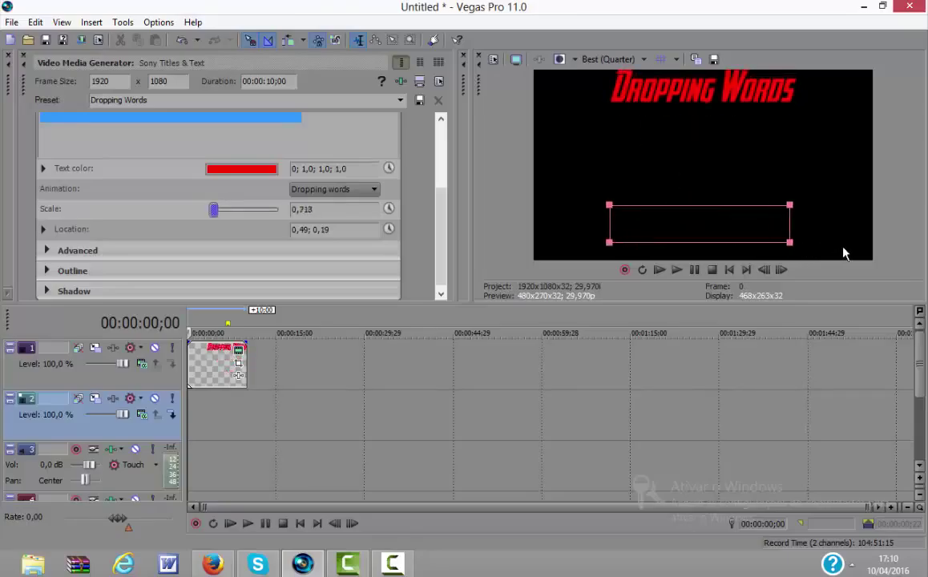
- Move the title down to location 0,49; -0,22 and adjust its scale to 0,934
left_click_drag(683, 224, 685, 305)
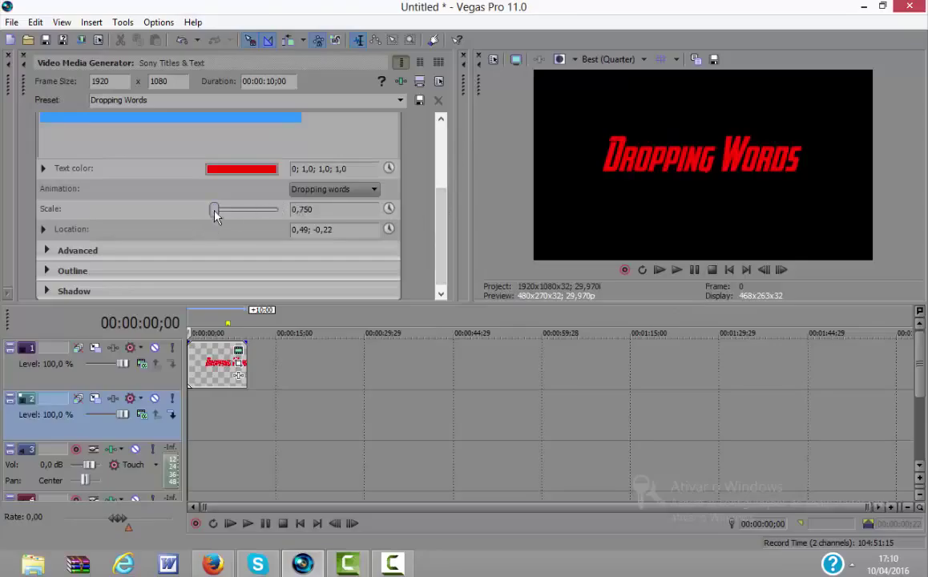
left_click_drag(215, 215, 95, 236)
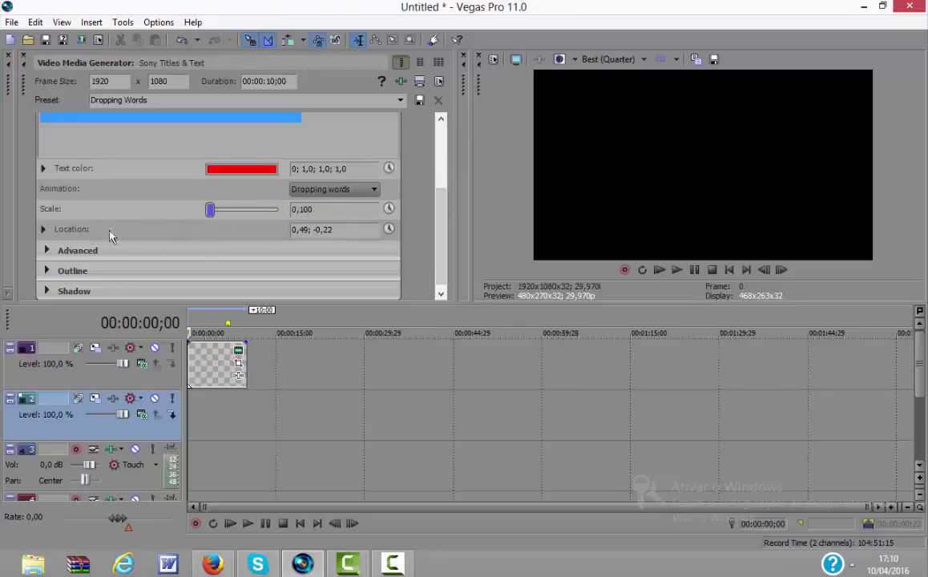
mouse_move(210, 214)
left_mouse_down()
mouse_move(293, 210)
mouse_move(245, 222)
mouse_move(207, 213)
mouse_move(196, 222)
mouse_move(471, 209)
mouse_move(193, 210)
mouse_move(288, 210)
mouse_move(217, 212)
left_mouse_up()
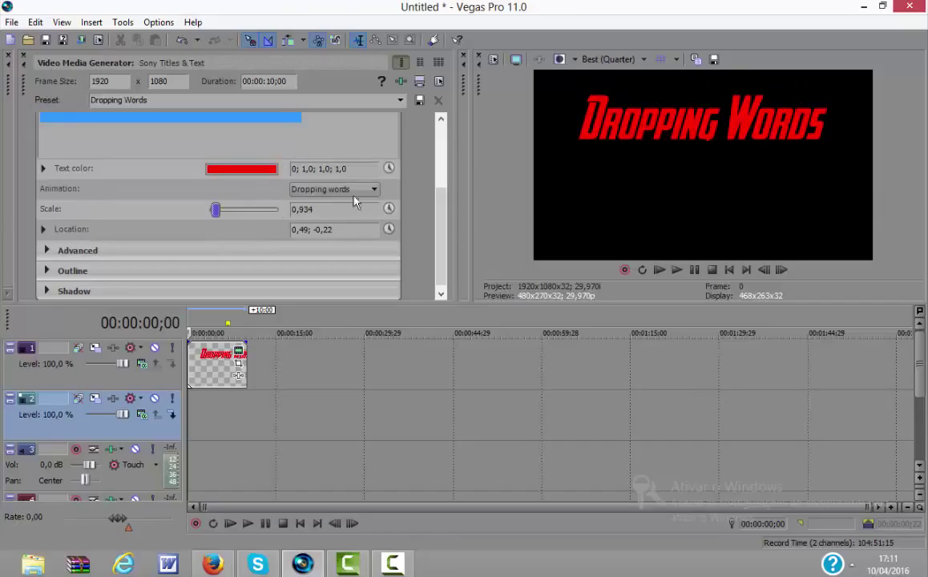
- Replace the Dropping Words title text with "TUTO RIAL", as two separate words
scroll(436, 222, "up", 3)
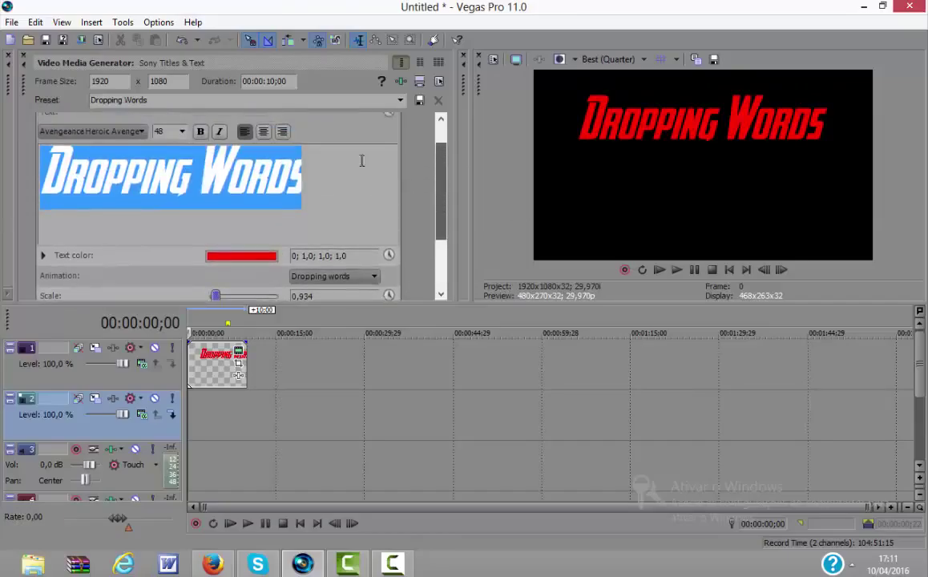
left_click(375, 209)
key("BackSpace")
key("BackSpace")
key("BackSpace")
key("BackSpace")
key("BackSpace")
key("BackSpace")
key("BackSpace")
key("BackSpace")
key("BackSpace")
key("BackSpace")
key("BackSpace")
key("BackSpace")
key("BackSpace")
key("BackSpace")
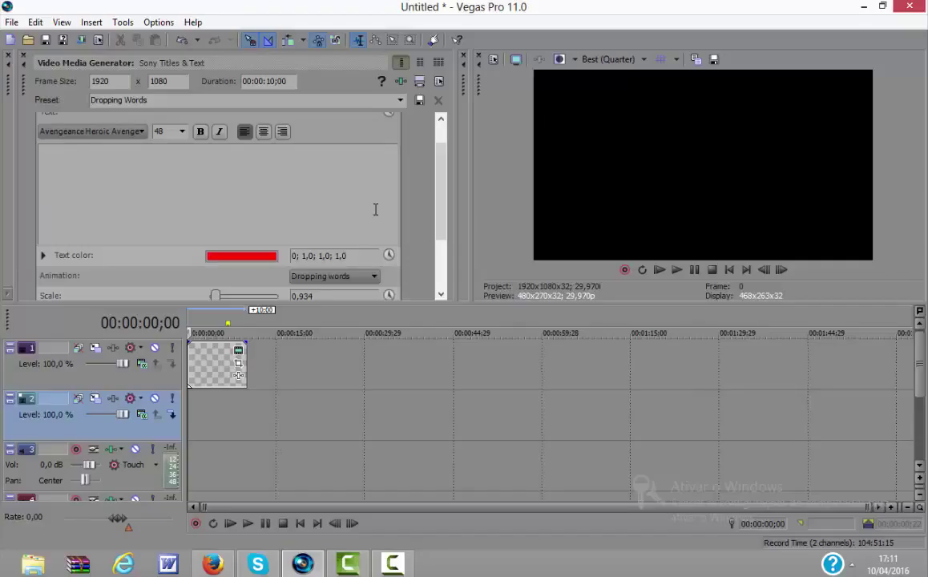
type("TUTO")
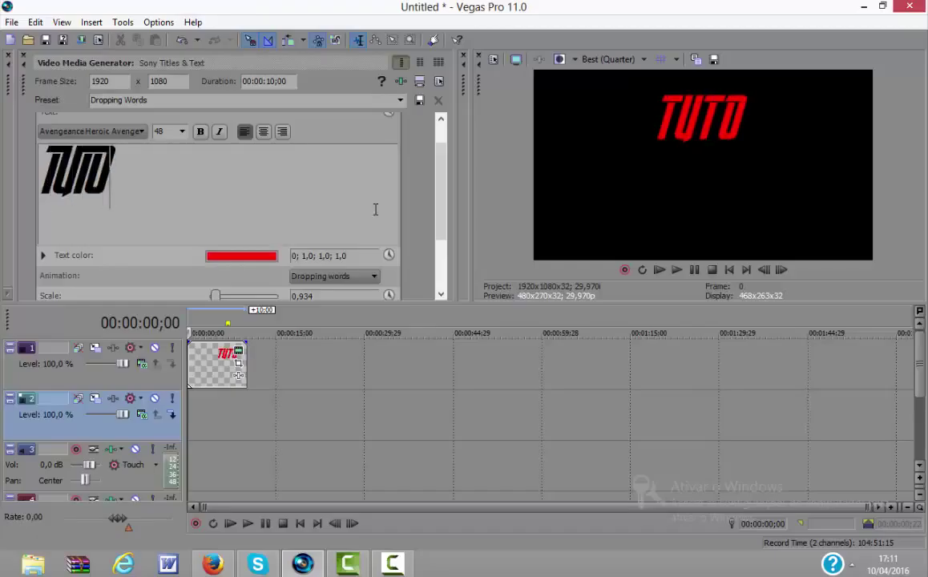
type("RIAL")
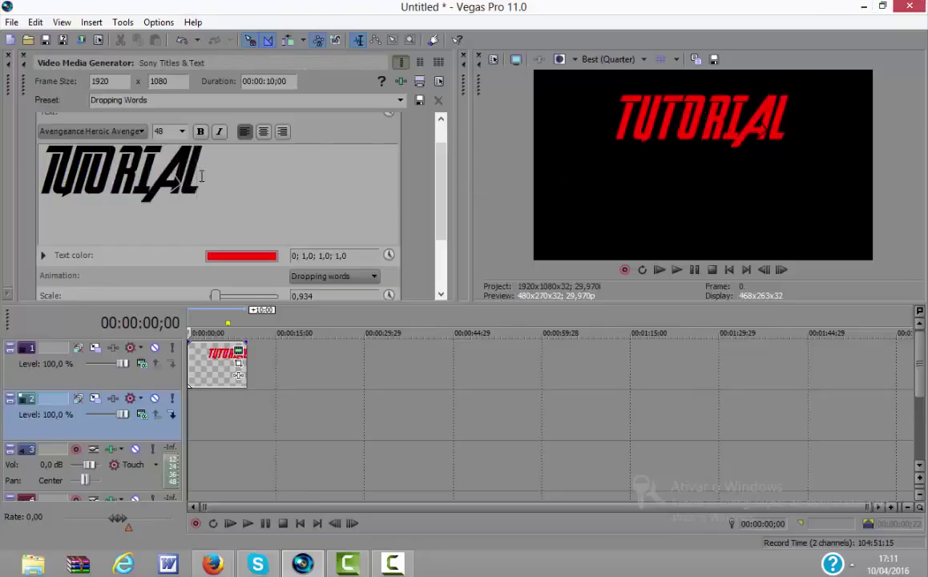
left_click(112, 166)
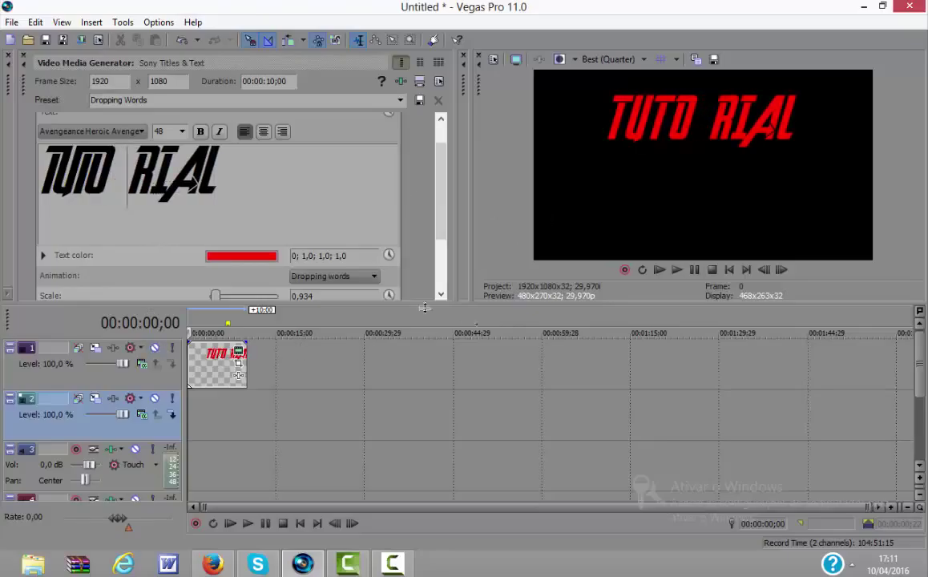
- Play the TUTO RIAL title animation from the start in the preview and stop it near the end
left_click(661, 273)
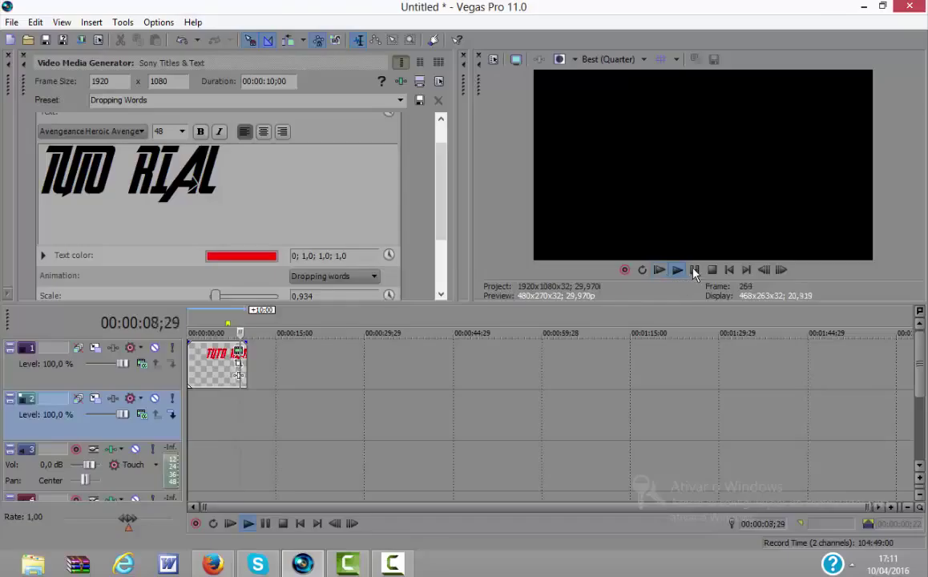
key("Return")
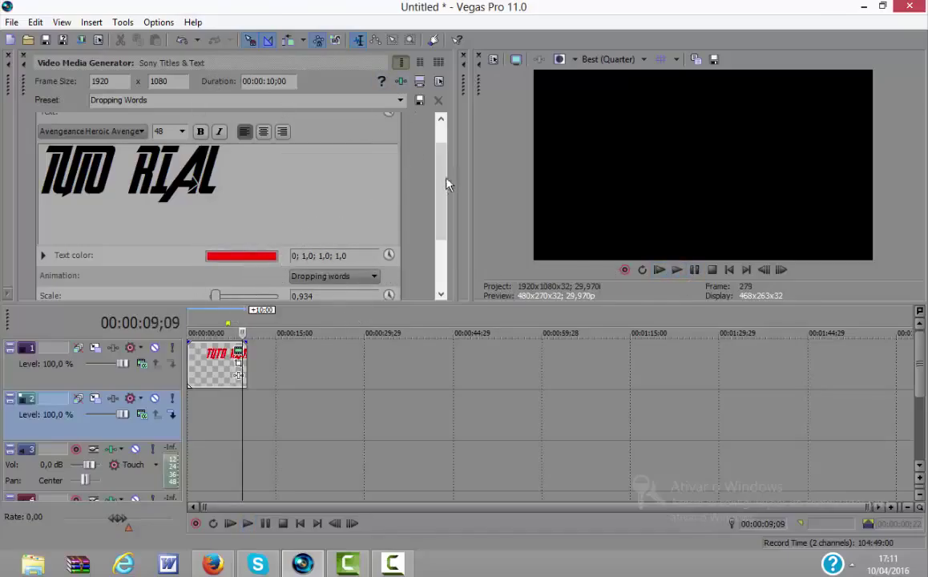
left_click_drag(447, 185, 433, 149)
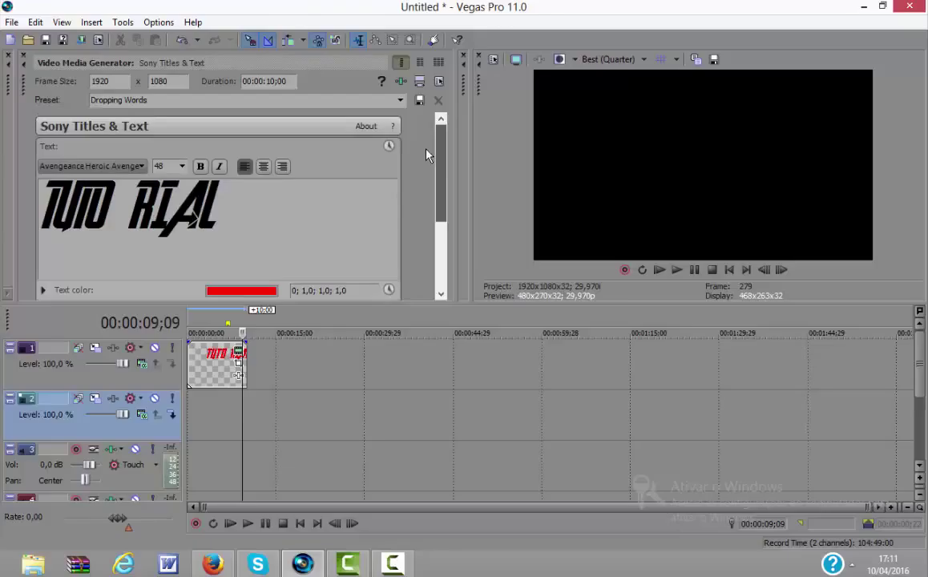
- Delete the TUTO RIAL title event from track 1
left_click(204, 384)
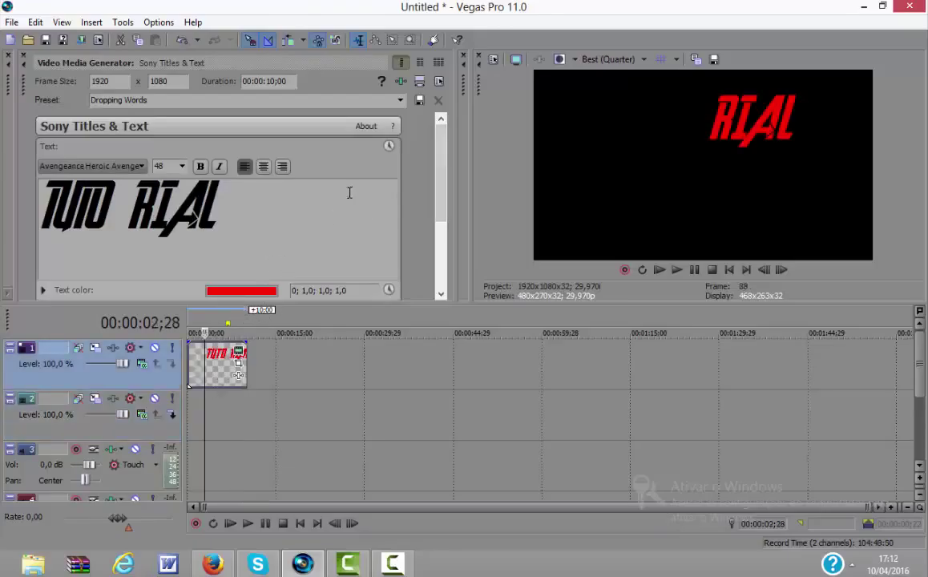
key("Delete")
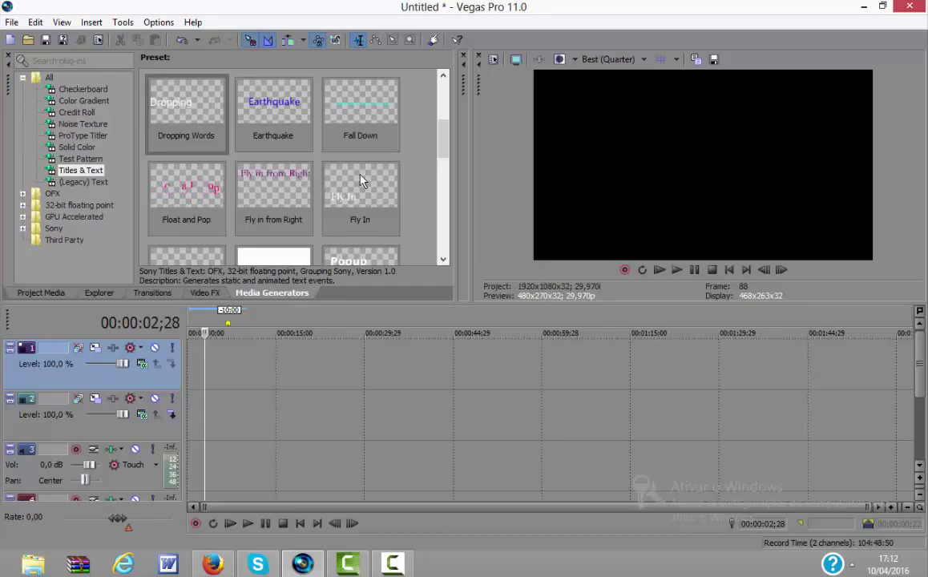
- Add the Jump title preset at the start of track 1 and move its text near the centre of the frame
left_click_drag(442, 138, 447, 188)
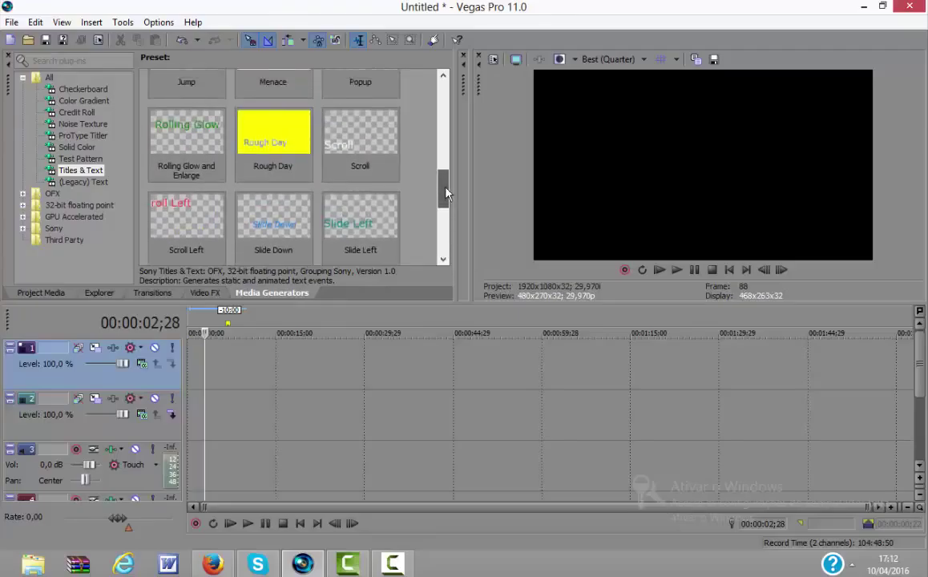
scroll(179, 95, "up", 1)
left_click_drag(179, 100, 222, 376)
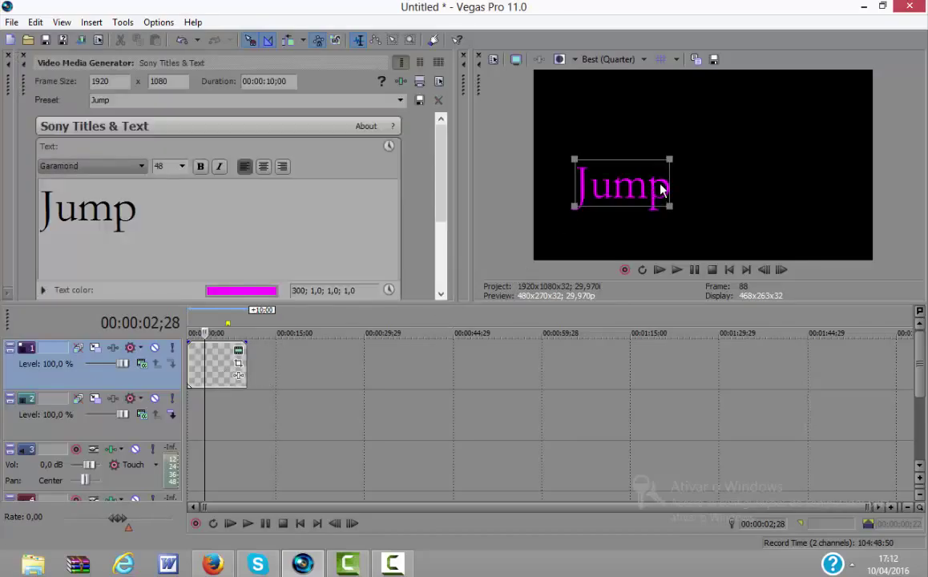
left_click_drag(746, 176, 713, 163)
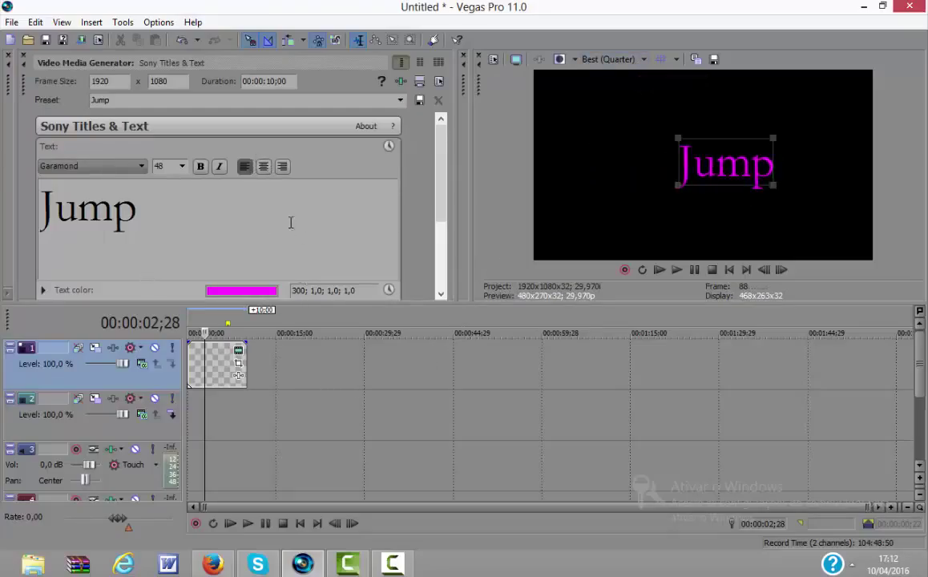
- Try to change the Jump title's font to Elephant
left_click(140, 166)
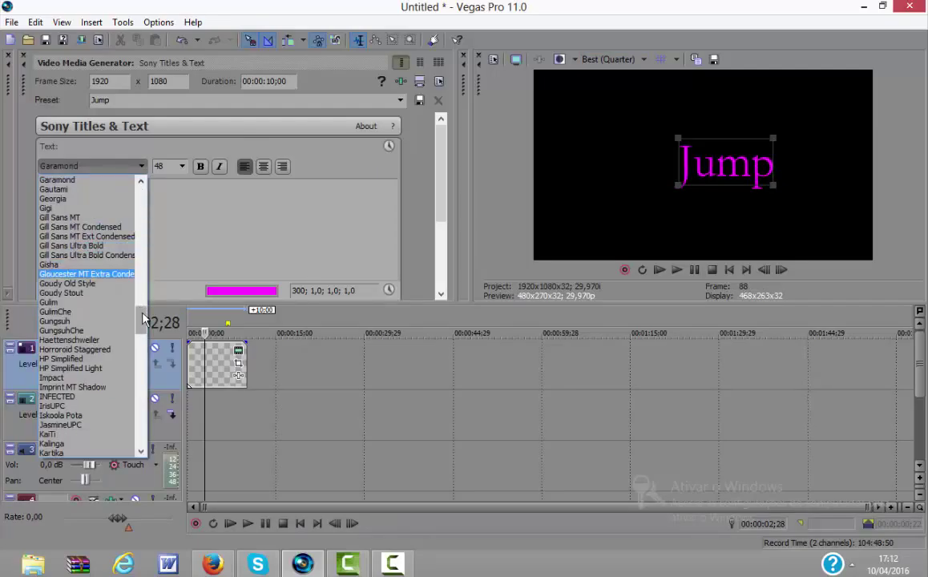
left_click_drag(143, 317, 144, 286)
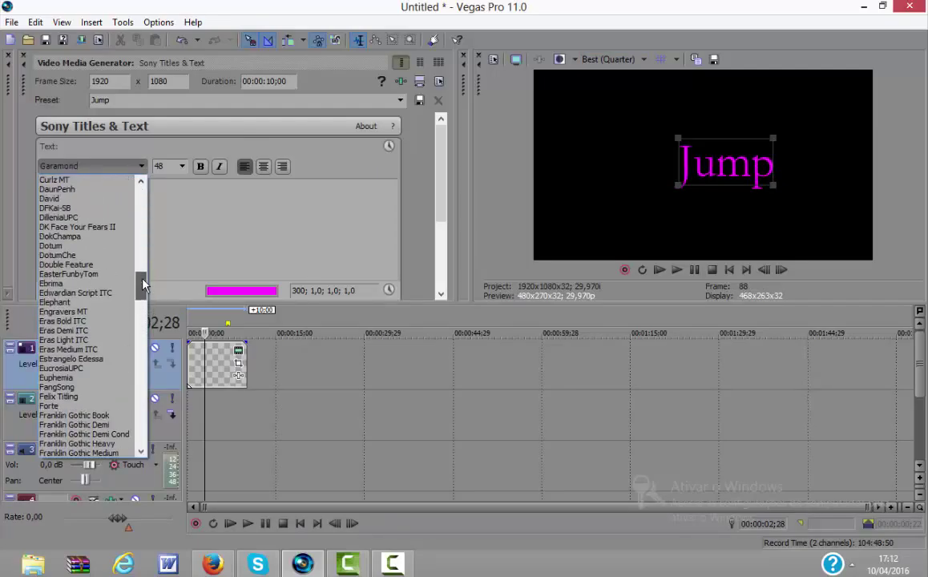
left_click(101, 302)
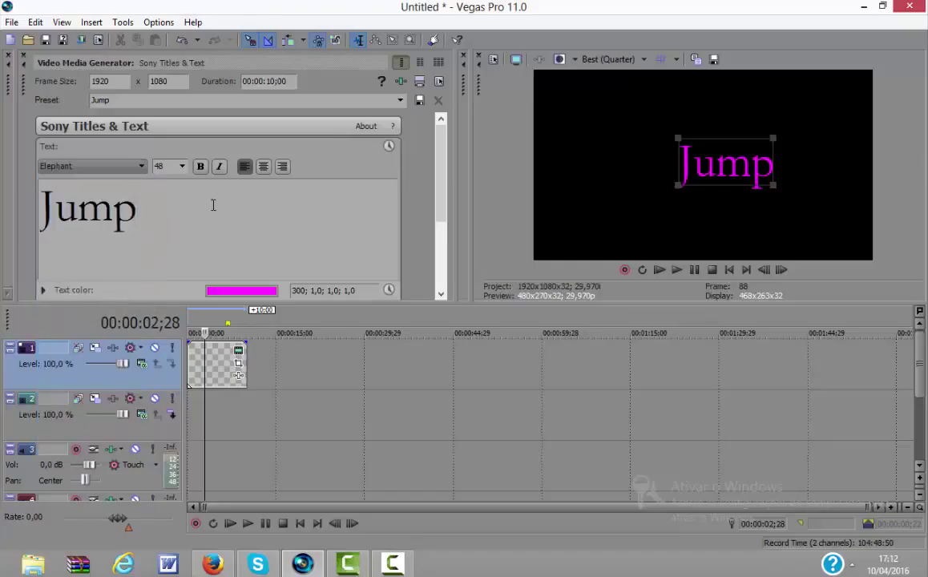
- Replace the Jump title text with a person's first name in capital letters
key("ctrl+z")
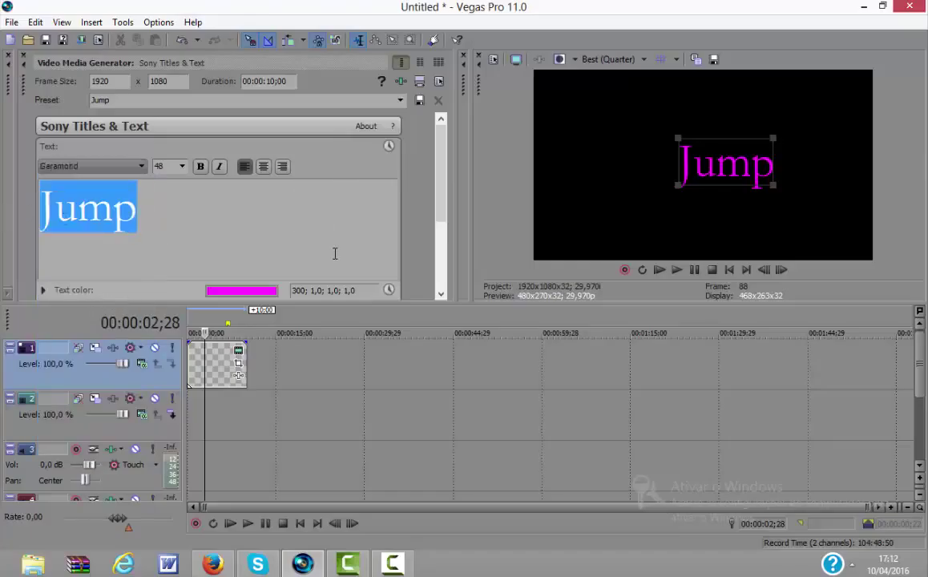
key("Delete")
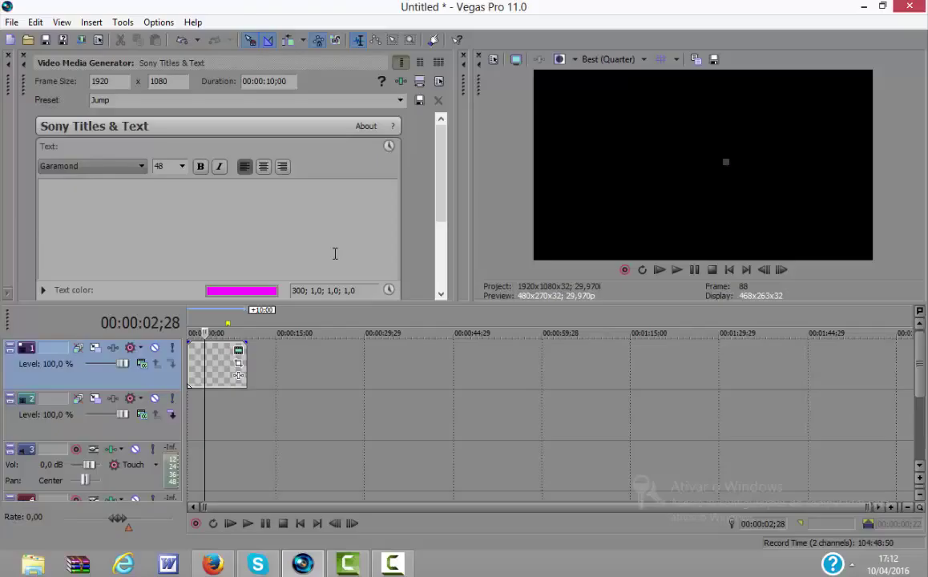
type("GA")
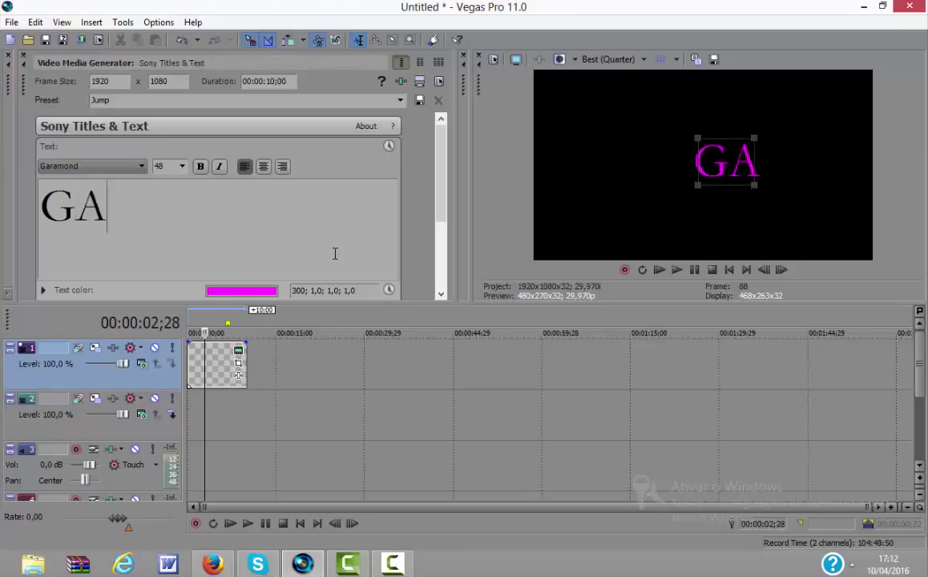
type("BRIEL")
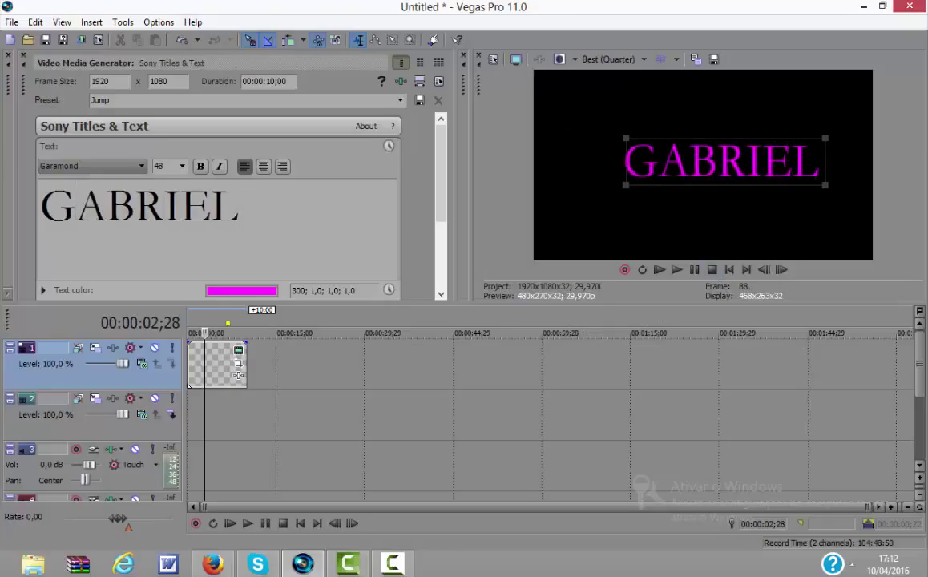
- Centre the name title in the frame and enlarge it to a scale of about 1.5
left_click_drag(746, 152, 725, 148)
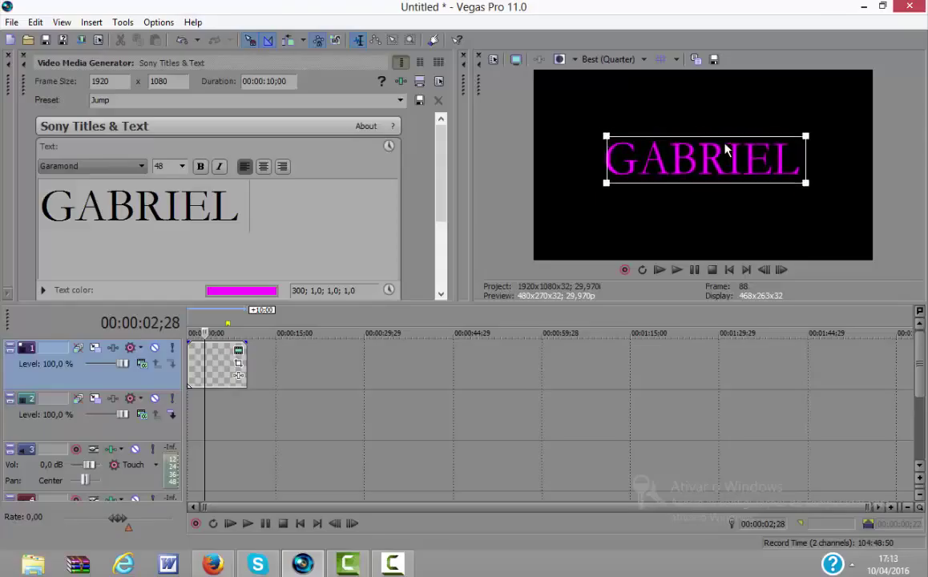
left_click_drag(826, 192, 737, 178)
left_click_drag(894, 197, 917, 198)
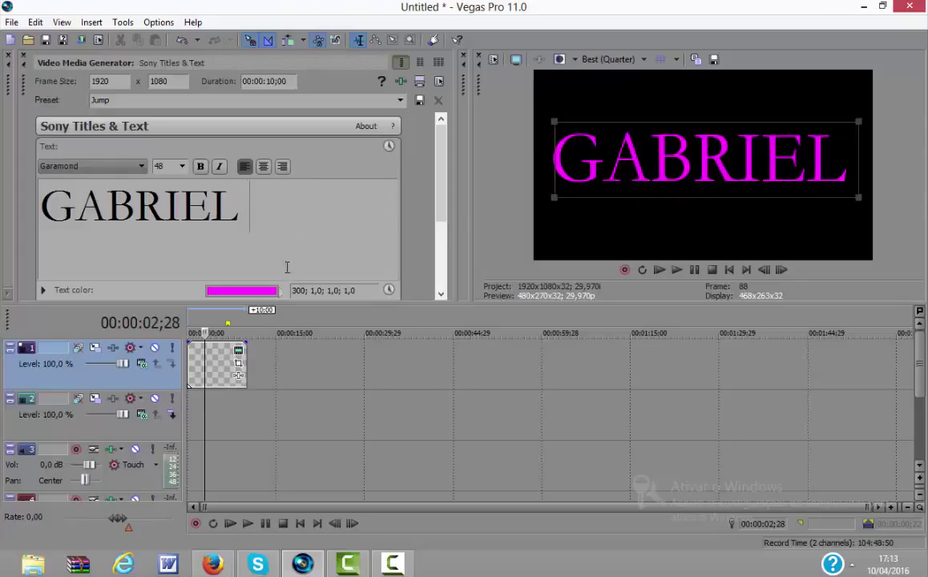
- Change the title's text colour to pure red
left_click(265, 291)
left_click_drag(295, 351, 374, 328)
left_click(451, 411)
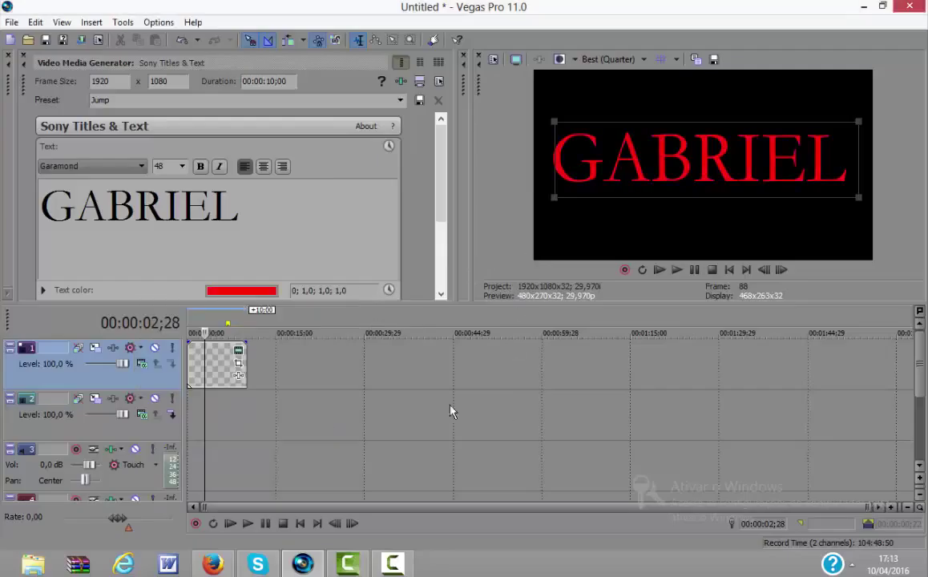
- Try an outline width of 10 on the title text and return it to 0
scroll(404, 177, "down", 5)
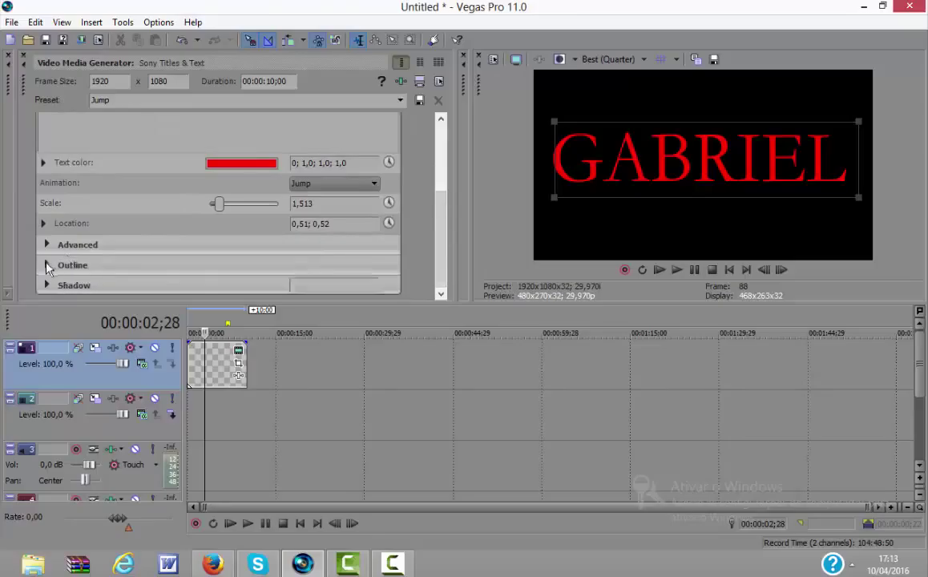
left_click(47, 265)
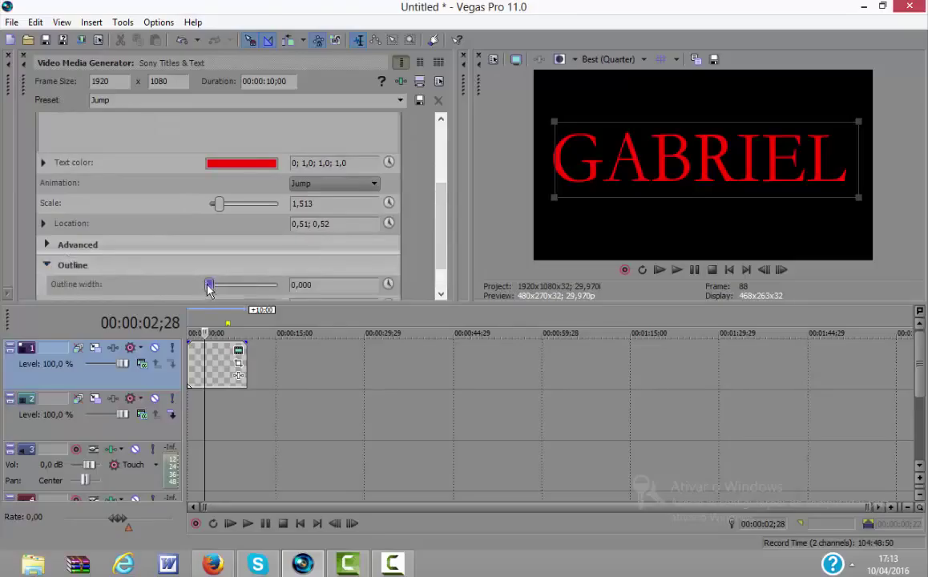
left_click_drag(207, 286, 307, 298)
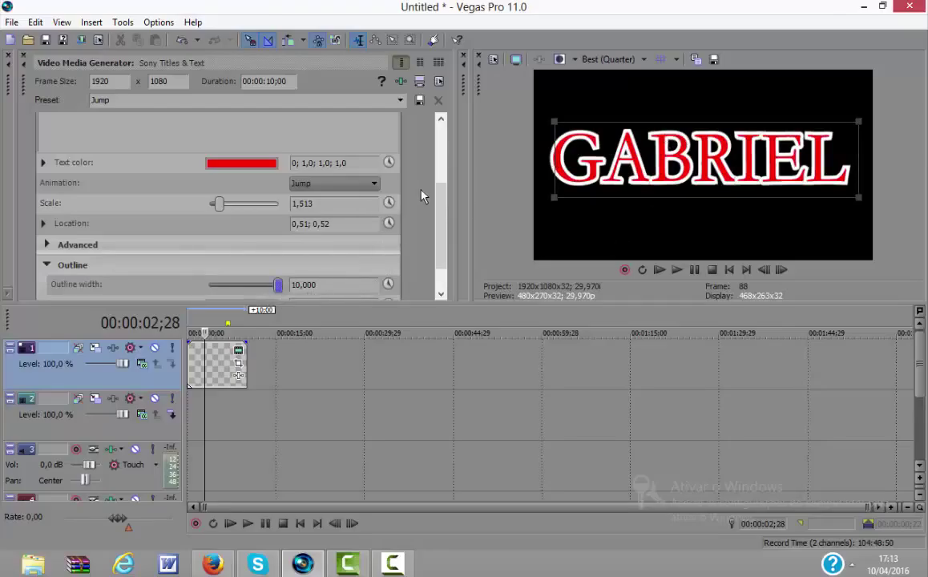
scroll(405, 204, "down", 1)
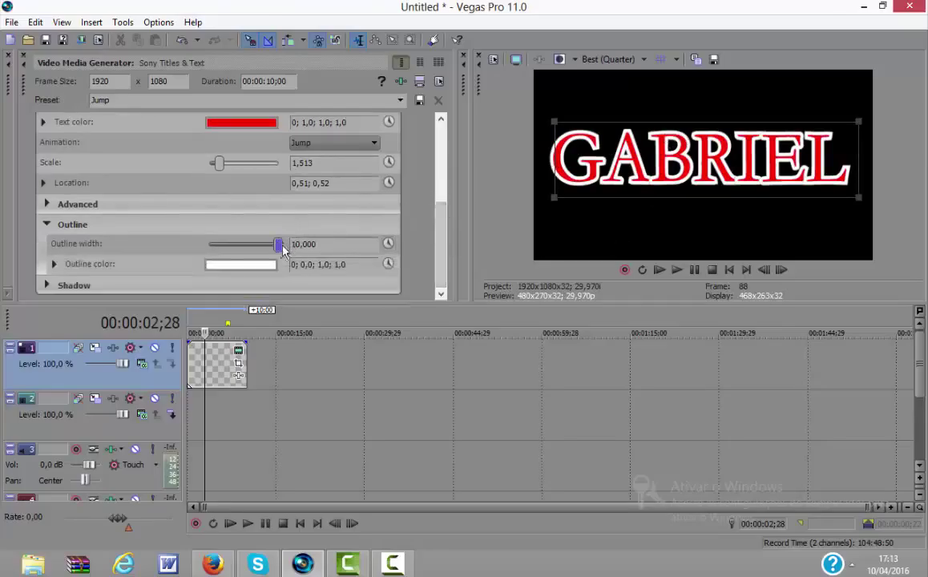
left_click_drag(278, 244, 152, 254)
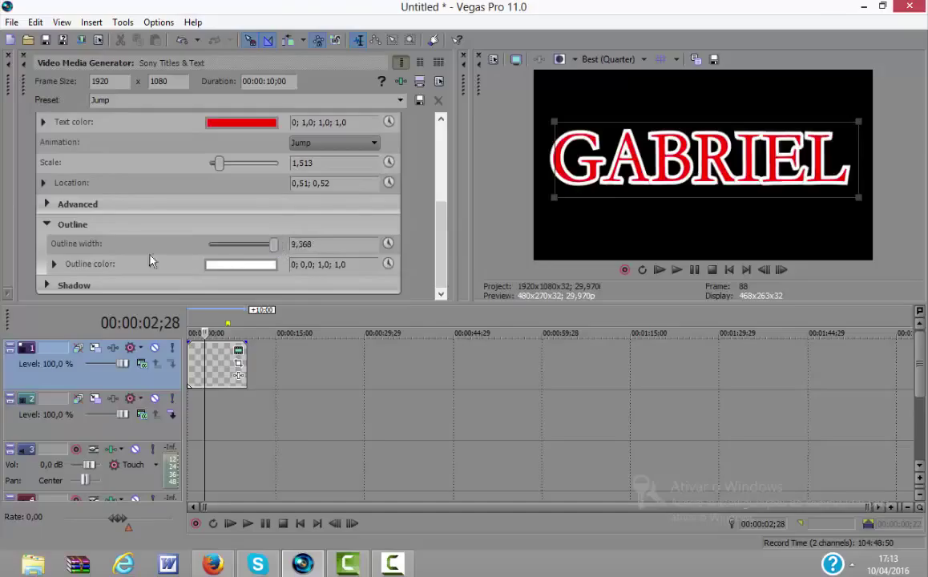
- Enable keyframe animation for the outline width and sync the keyframe cursor with the timeline, placing it at 00:00:01;08
left_click(388, 244)
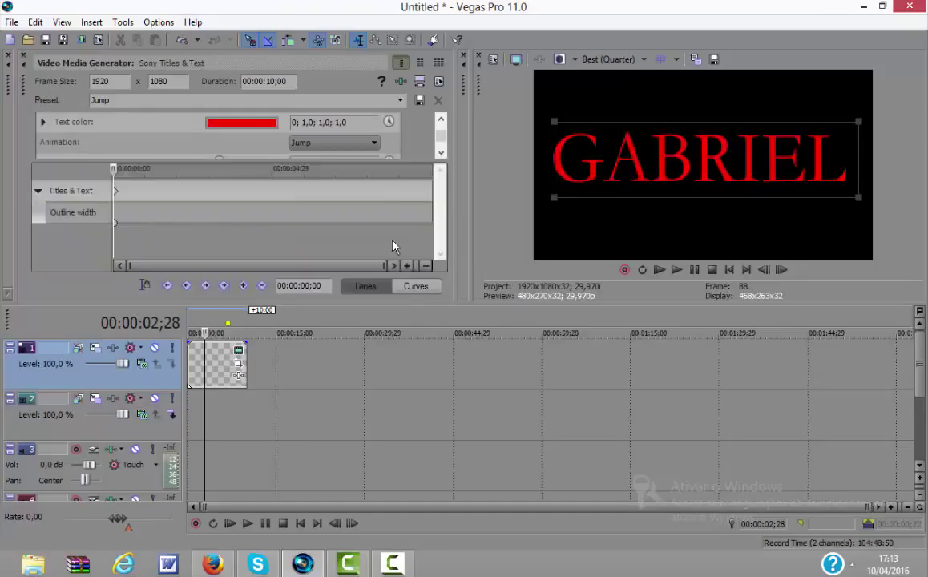
left_click(152, 191)
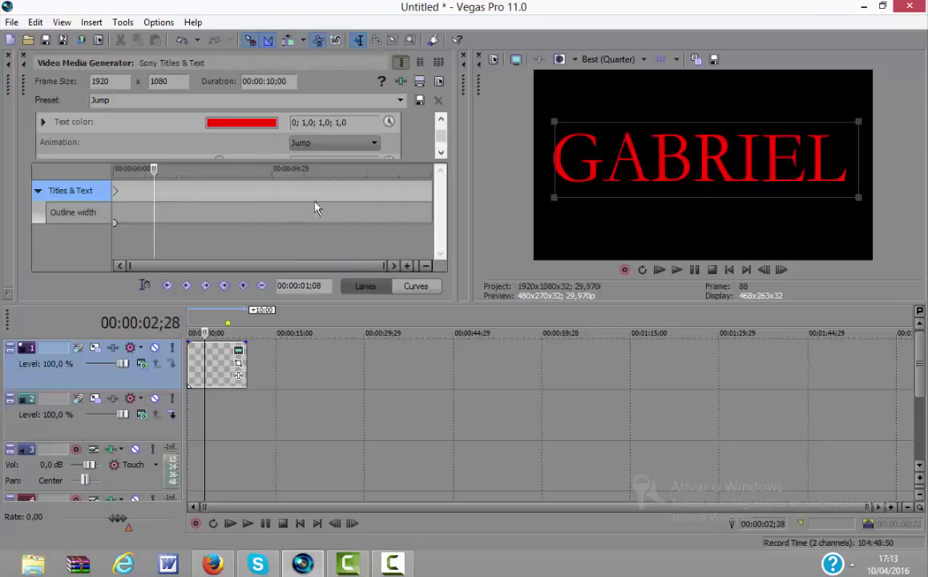
left_click(243, 286)
mouse_move(441, 138)
left_mouse_down()
mouse_move(441, 120)
mouse_move(441, 154)
left_mouse_up()
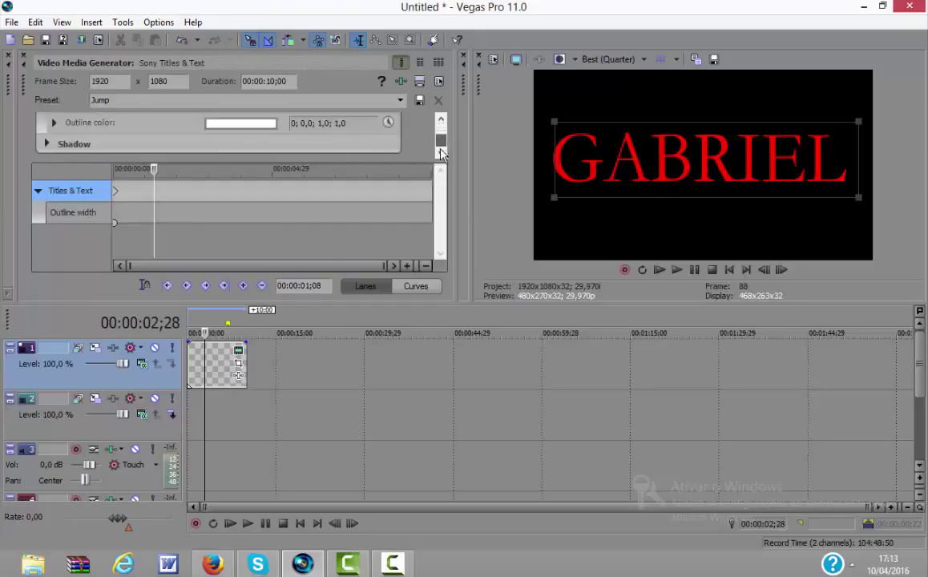
left_click(145, 286)
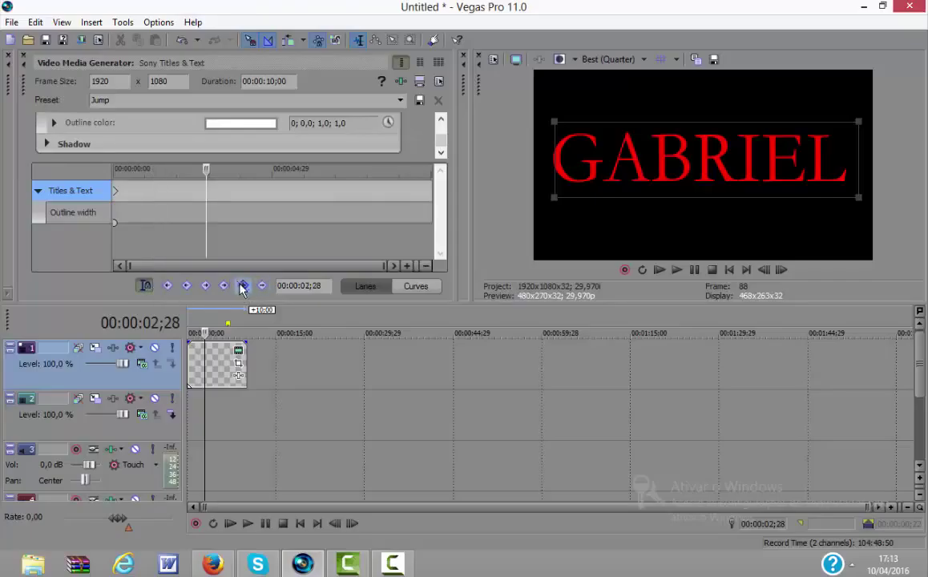
left_click(153, 186)
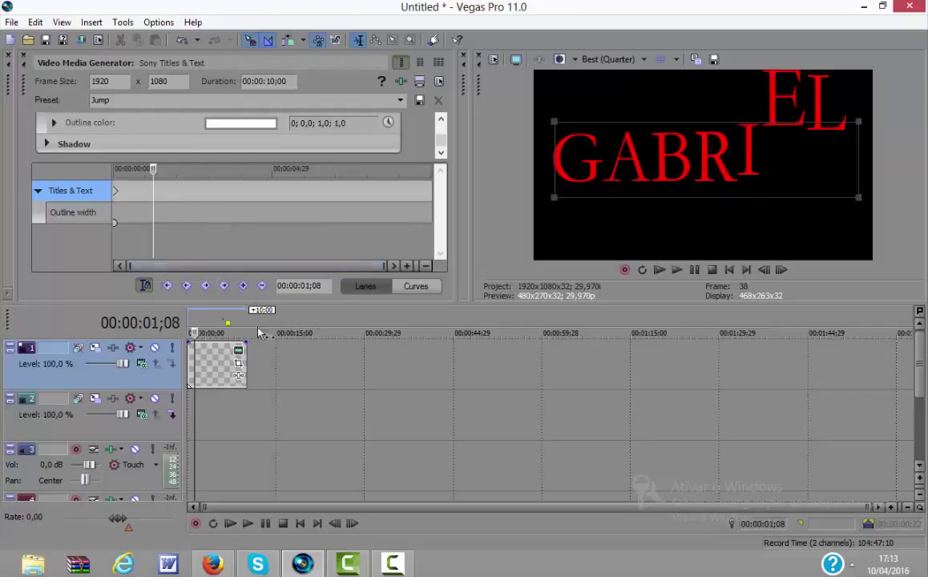
- Play the title animation from the start and pause it at 00:00:00;13
left_click(223, 363)
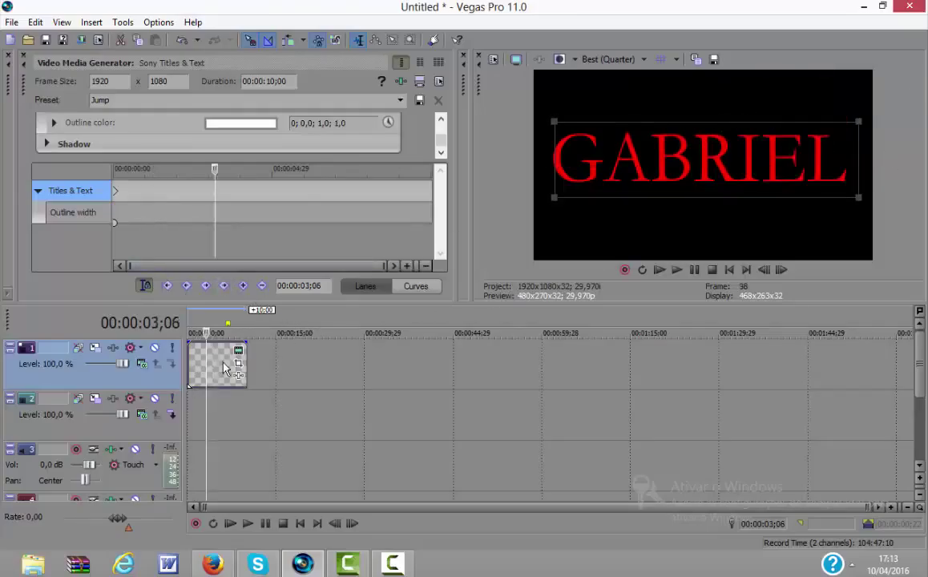
left_click_drag(223, 362, 188, 371)
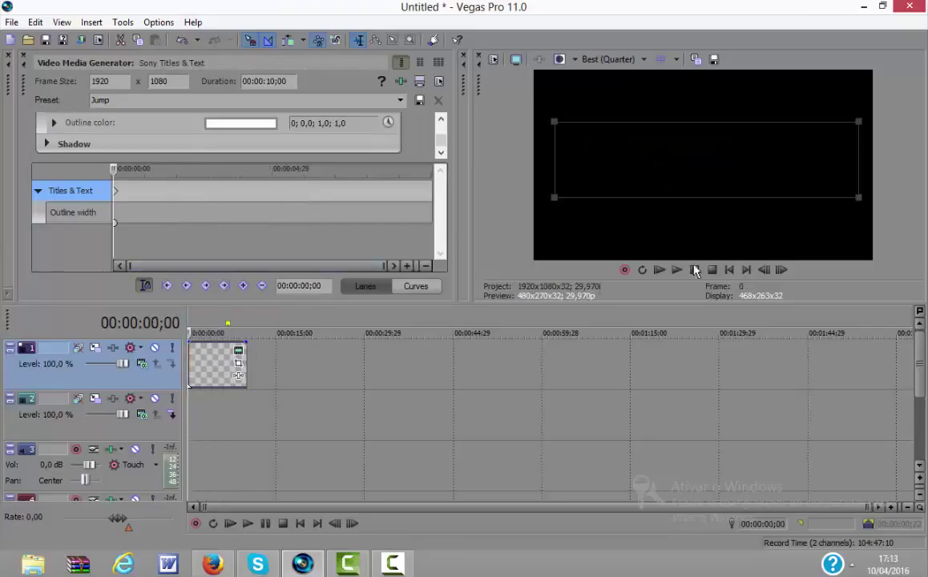
left_click(661, 271)
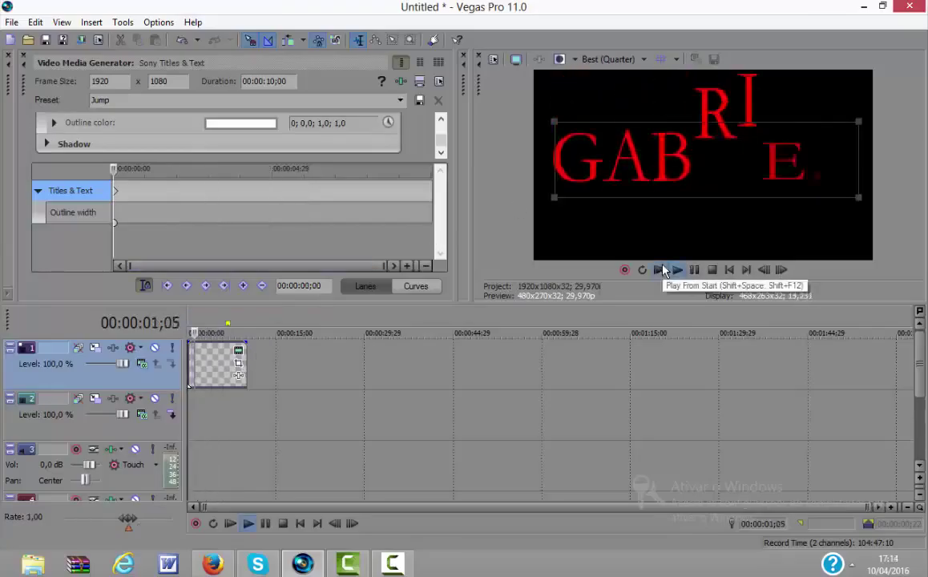
left_click(662, 270)
left_click(694, 272)
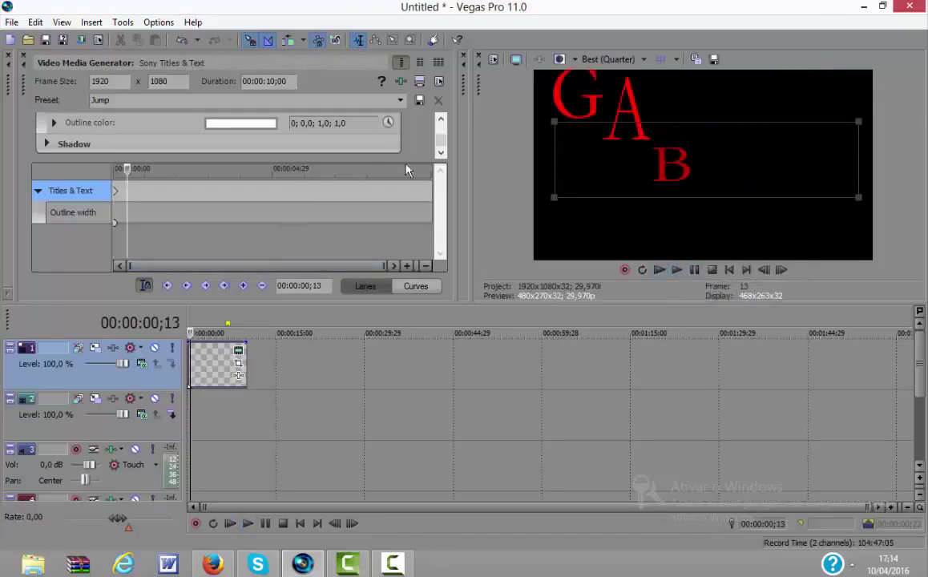
- Set an outline width keyframe of 10 at 00:00:00;13 for the title
mouse_move(440, 148)
left_mouse_down()
mouse_move(441, 136)
mouse_move(443, 150)
left_mouse_up()
scroll(446, 145, "up", 5)
scroll(446, 144, "down", 4)
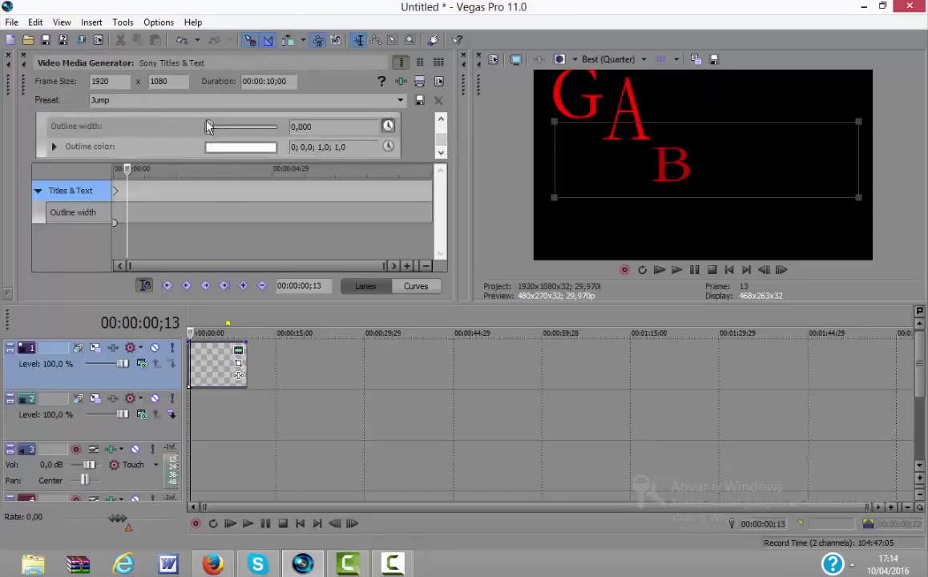
left_click_drag(207, 127, 364, 131)
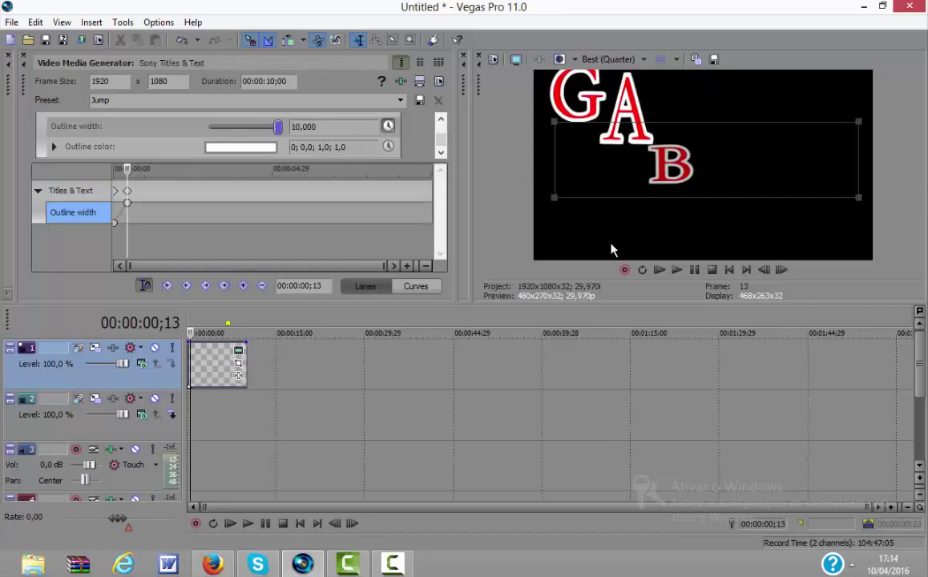
- Preview the outlined title from the start and close the title's media generator settings
left_click(664, 269)
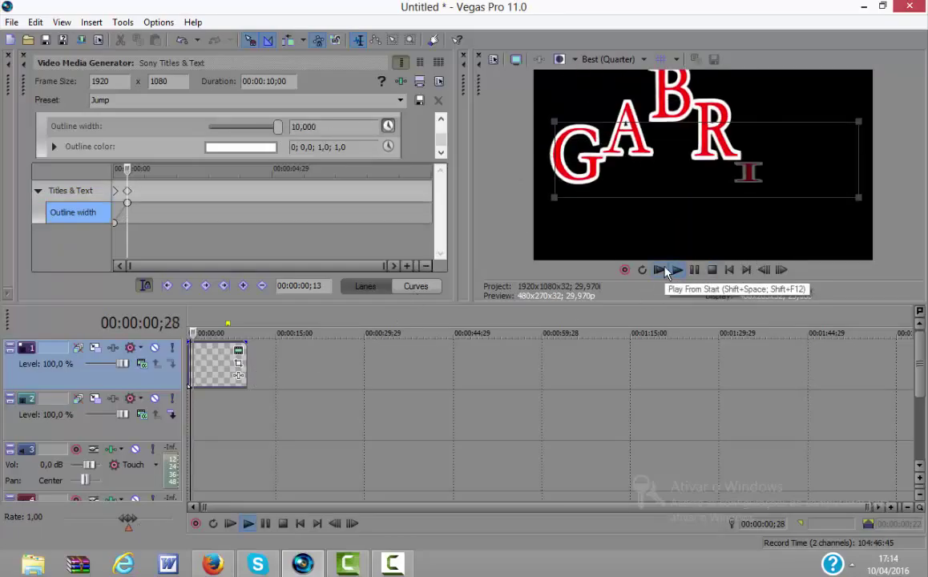
left_click(694, 269)
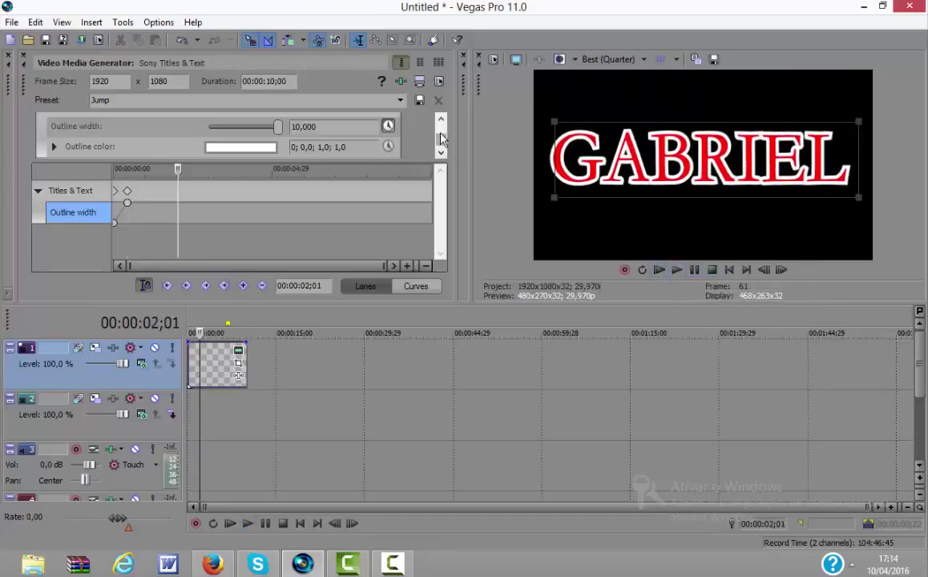
left_click_drag(441, 138, 441, 129)
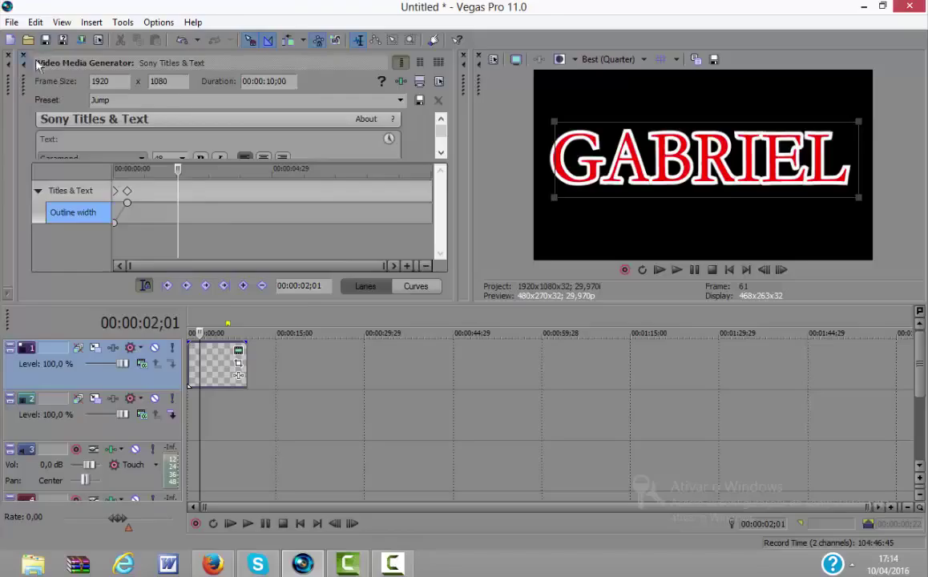
left_click(24, 55)
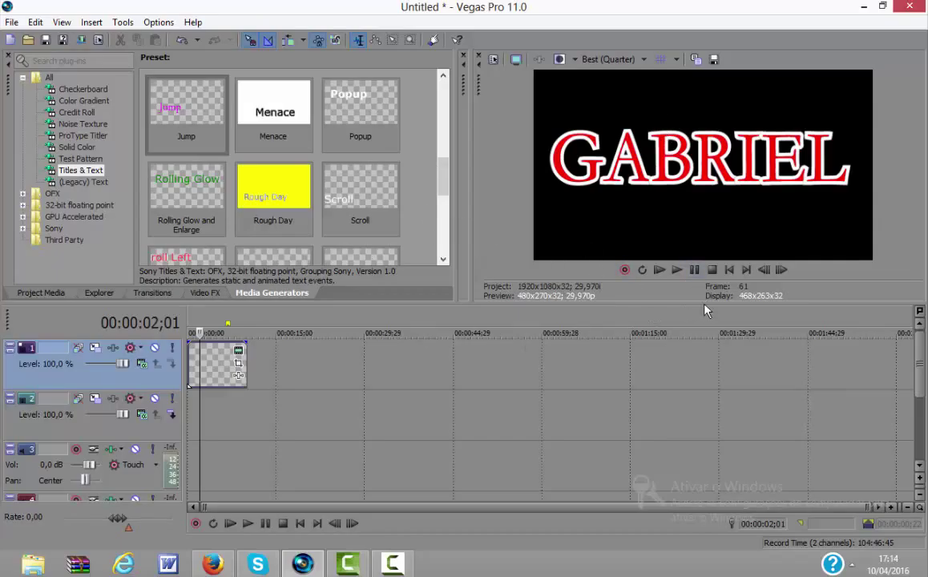
- Play the finished title animation from the start, pause it, and rewind to review the letters jumping in
left_click(659, 270)
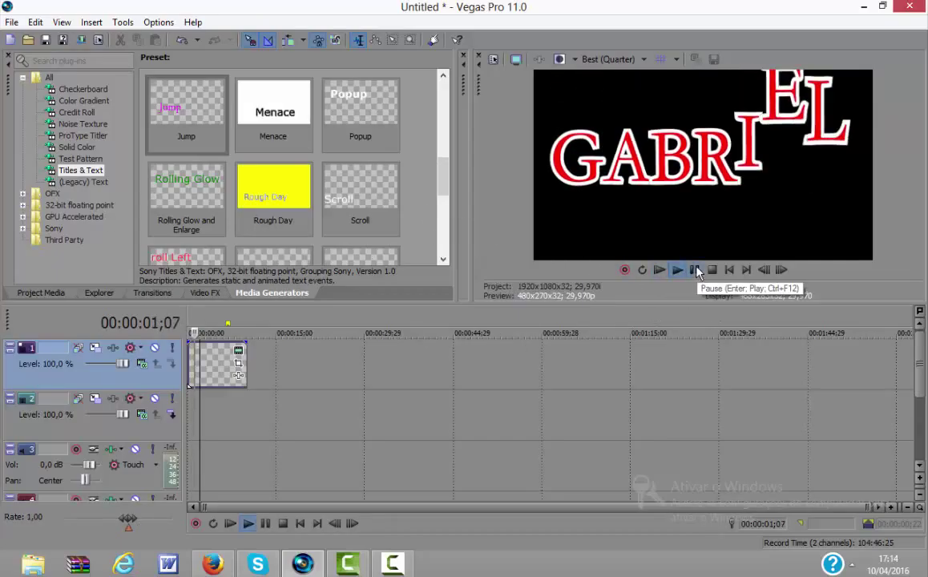
left_click(694, 270)
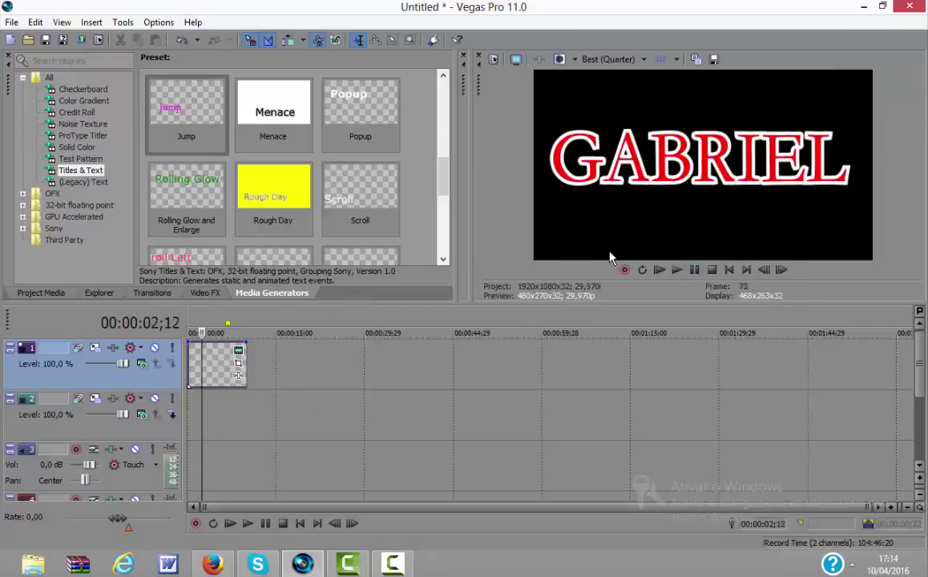
key("j")
key("space")
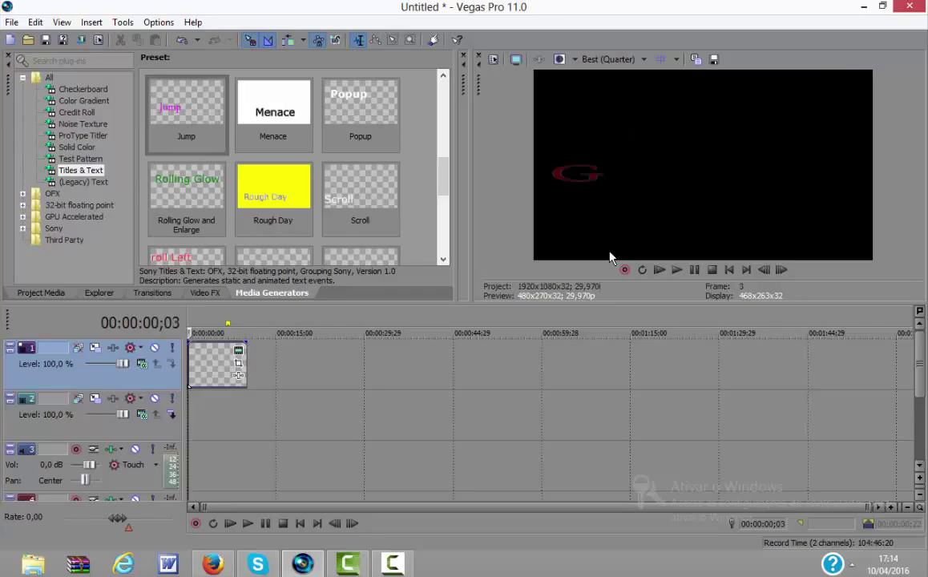
key("j")
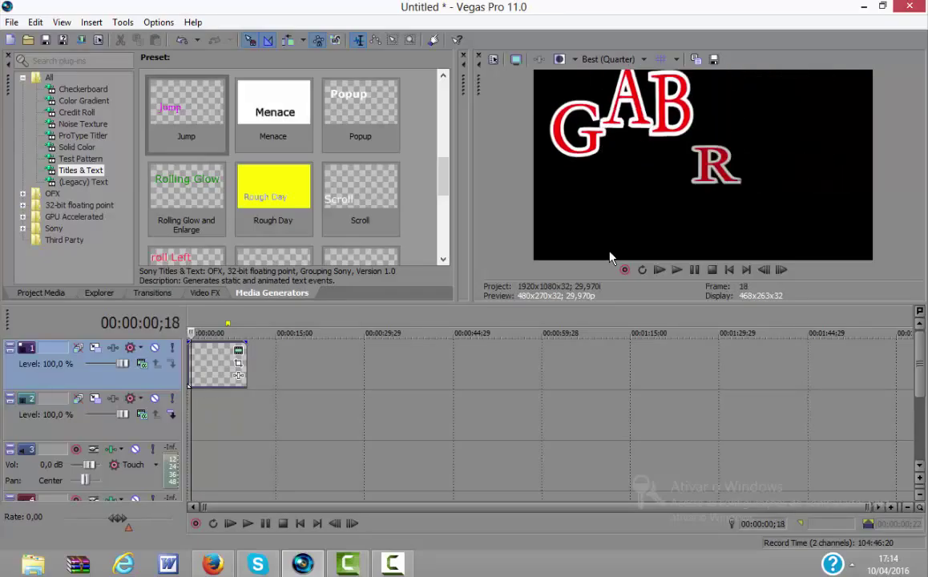
key("l")
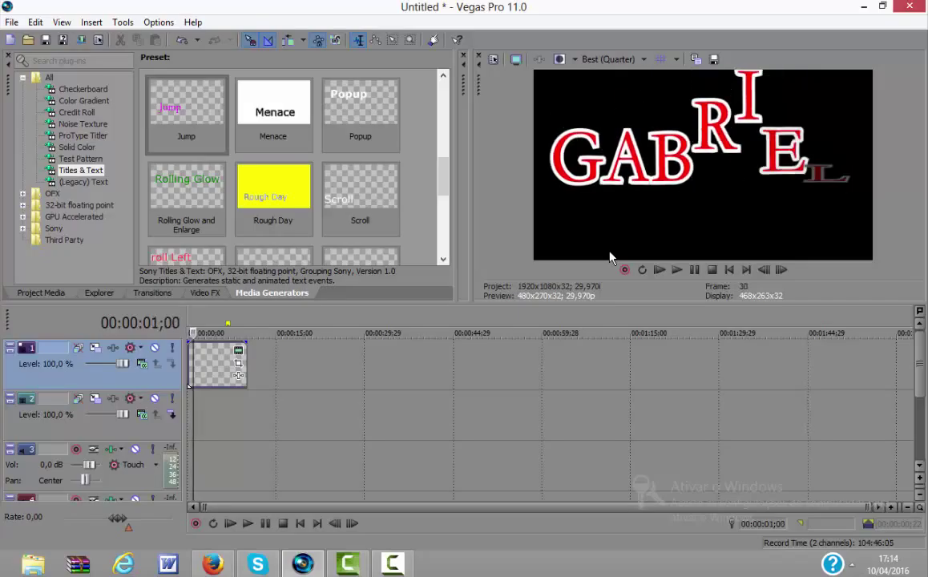
- Review the title's letter jumps by playing back and forth around 00:00:01;00, replay from the start and stop playback
key("j")
key("l")
key("j")
key("l")
key("j")
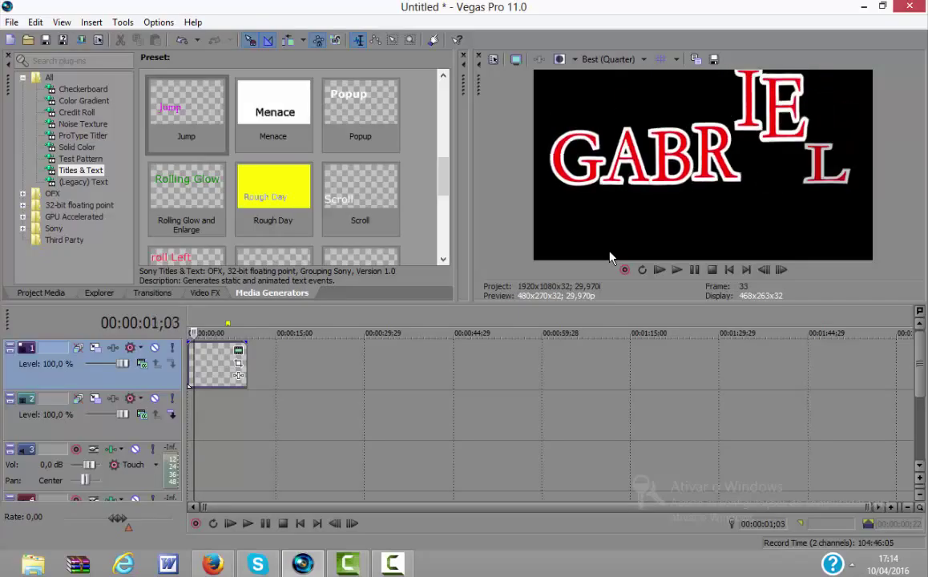
key("l")
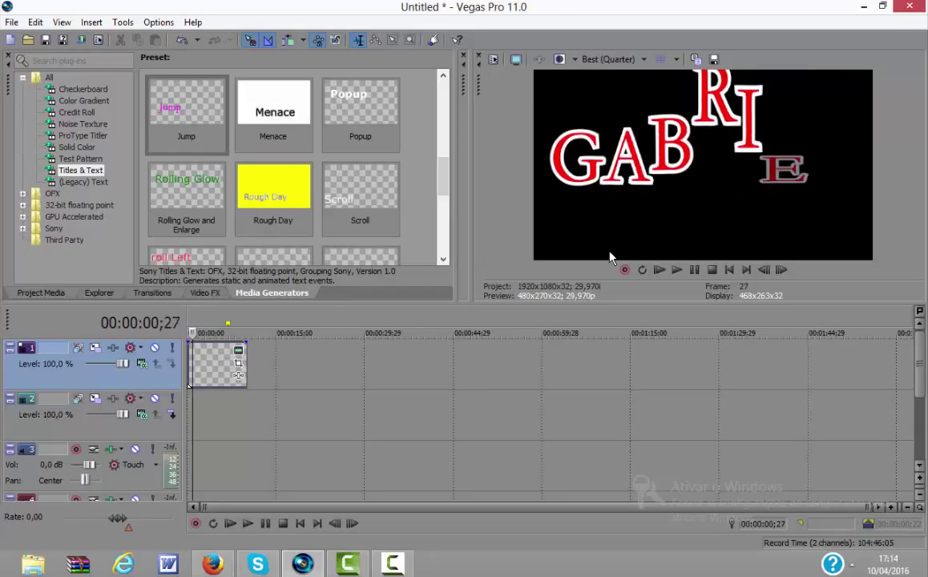
key("j")
key("l")
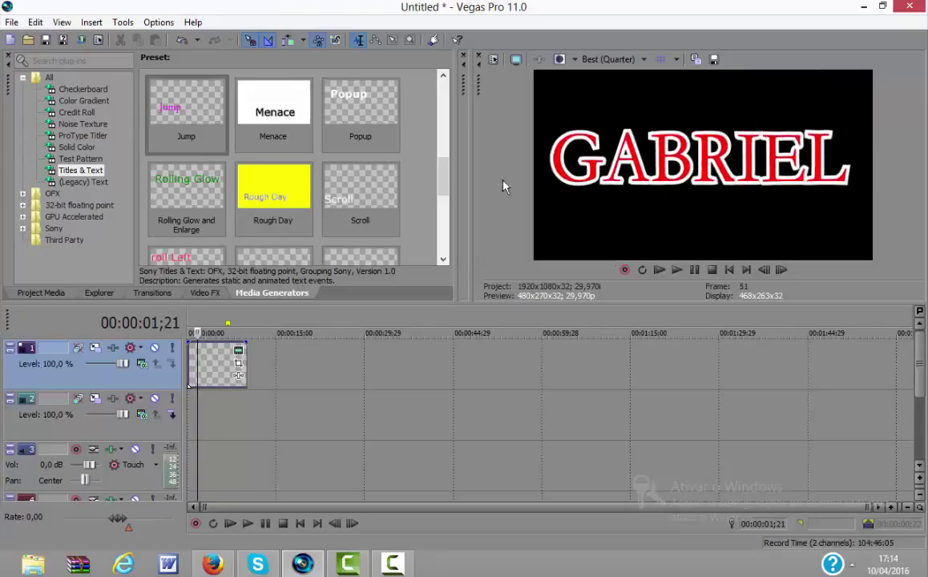
left_click(659, 270)
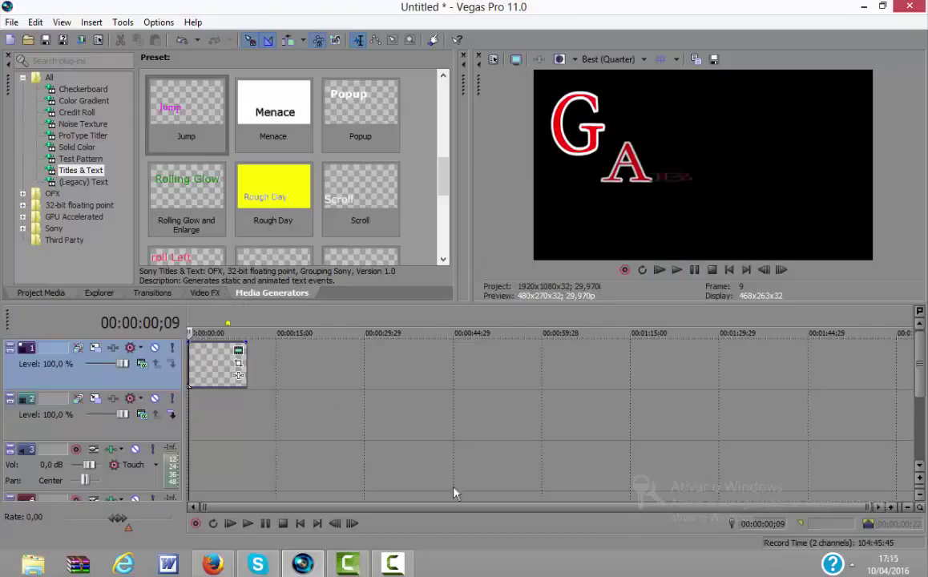
key("space")
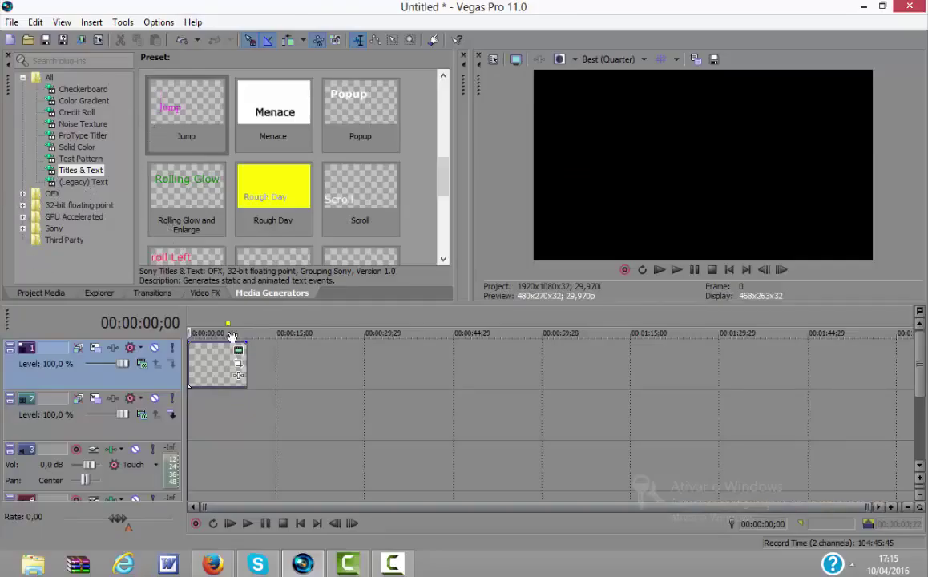
- Apply the Weak Light Rays video effect preset to the title event on track 1
left_click(205, 294)
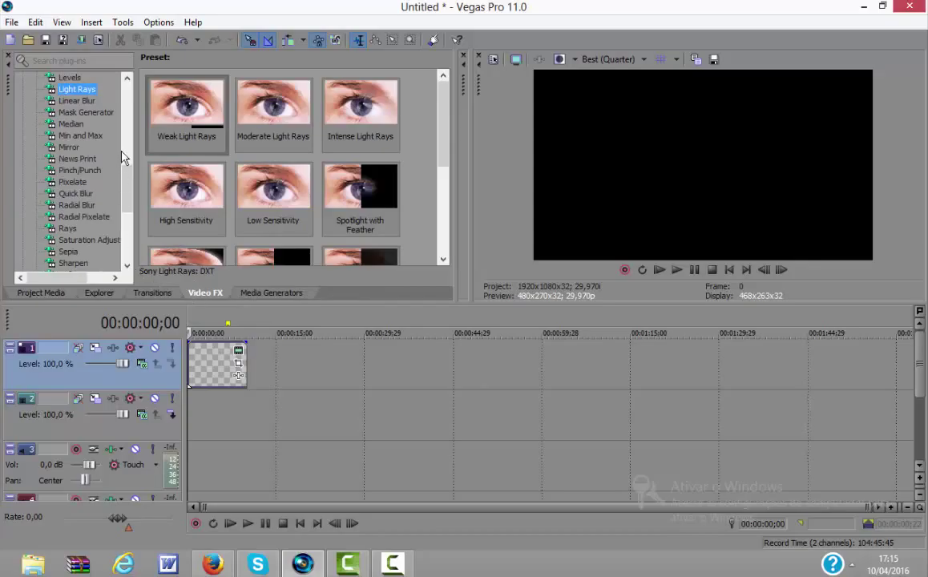
left_click_drag(126, 169, 131, 145)
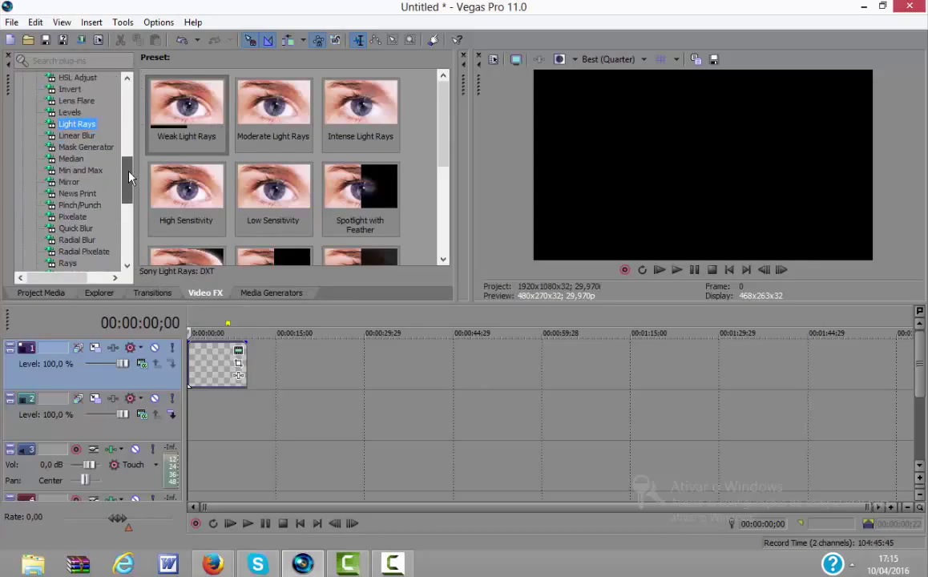
left_click(72, 113)
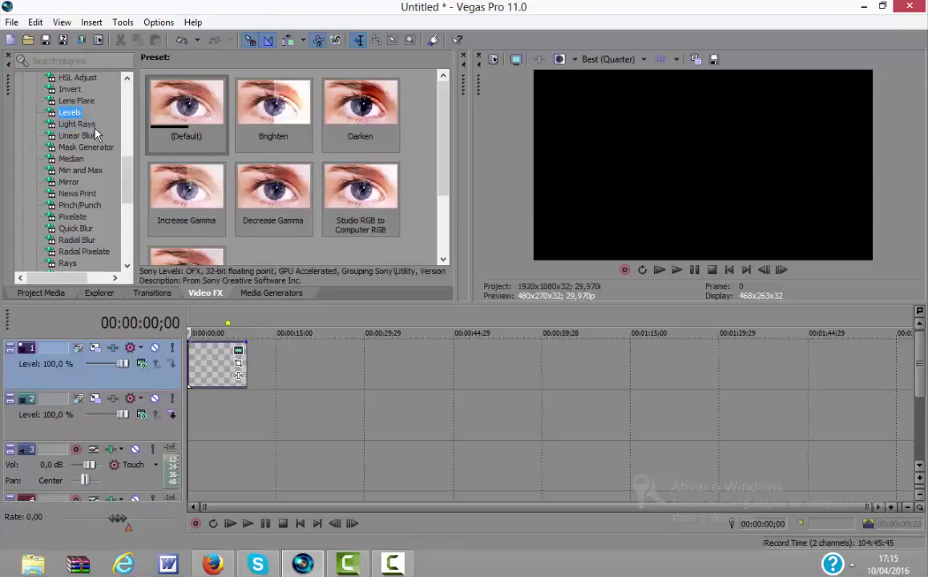
left_click(89, 125)
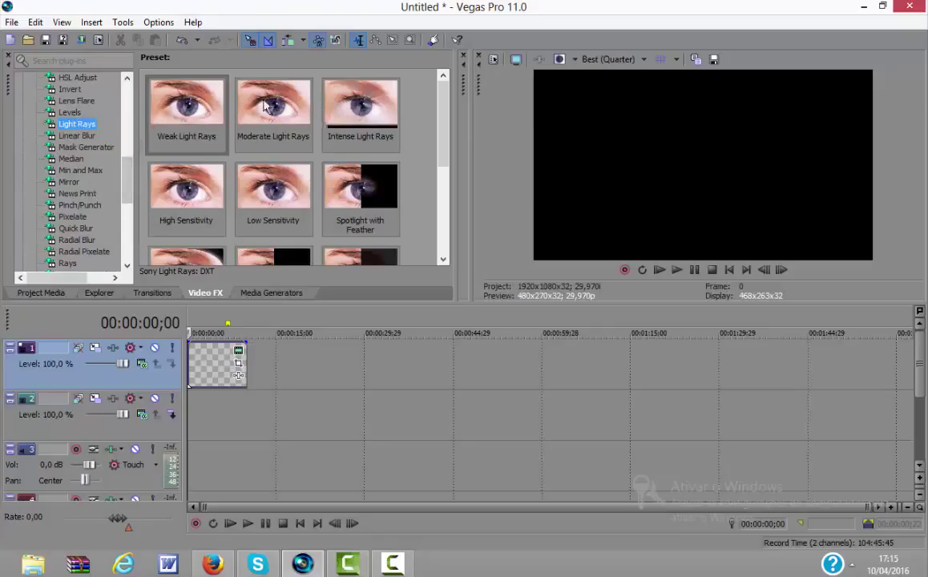
left_click_drag(166, 95, 219, 362)
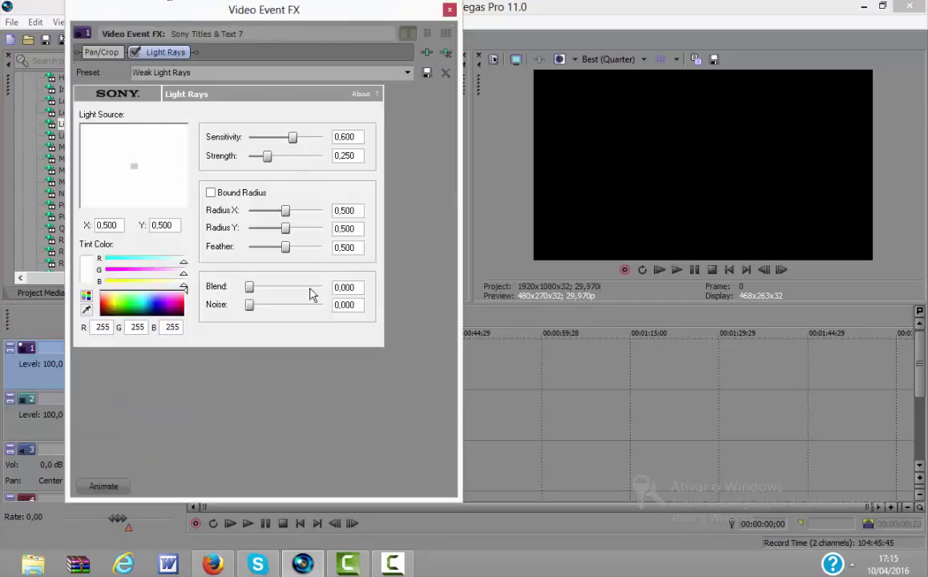
- Check the light rays on the title at 00:00:03;13 and move the effect settings window clear of the video preview
left_click_drag(376, 28, 808, 234)
left_click(207, 360)
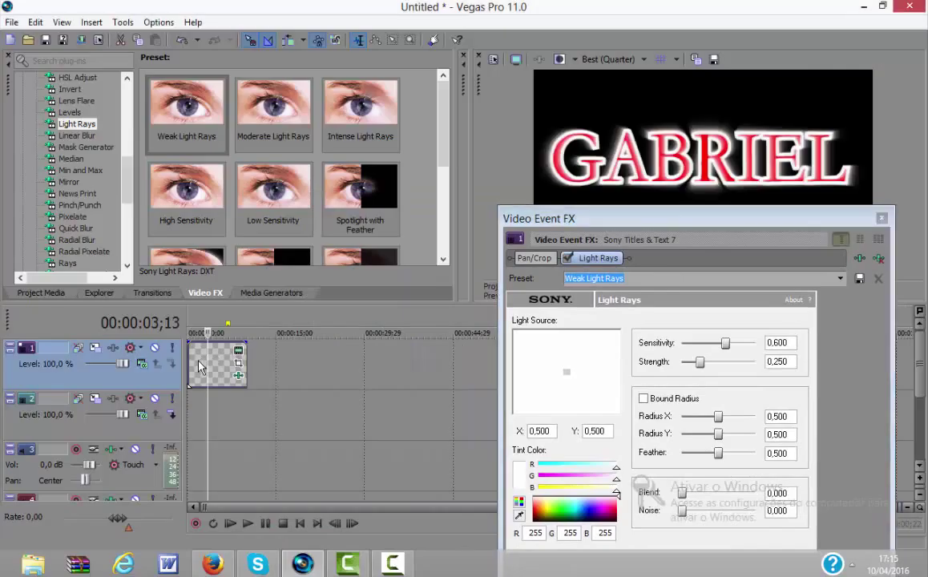
left_click_drag(652, 222, 497, 122)
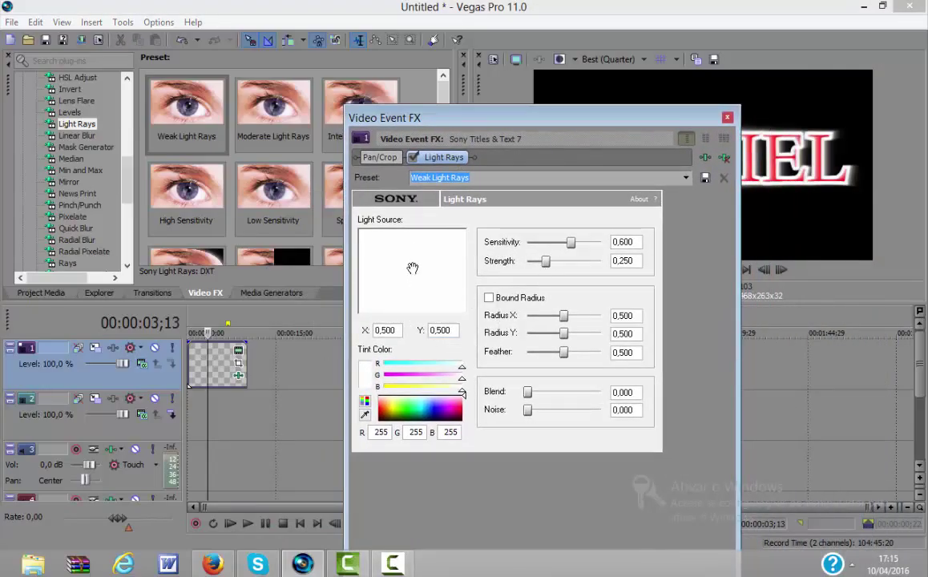
double_click(573, 112)
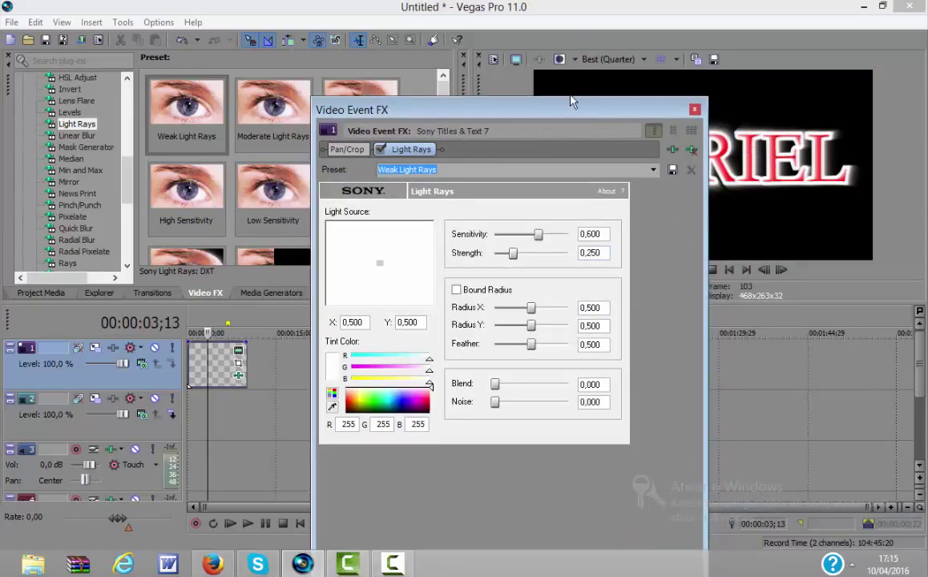
left_click_drag(544, 113, 234, 62)
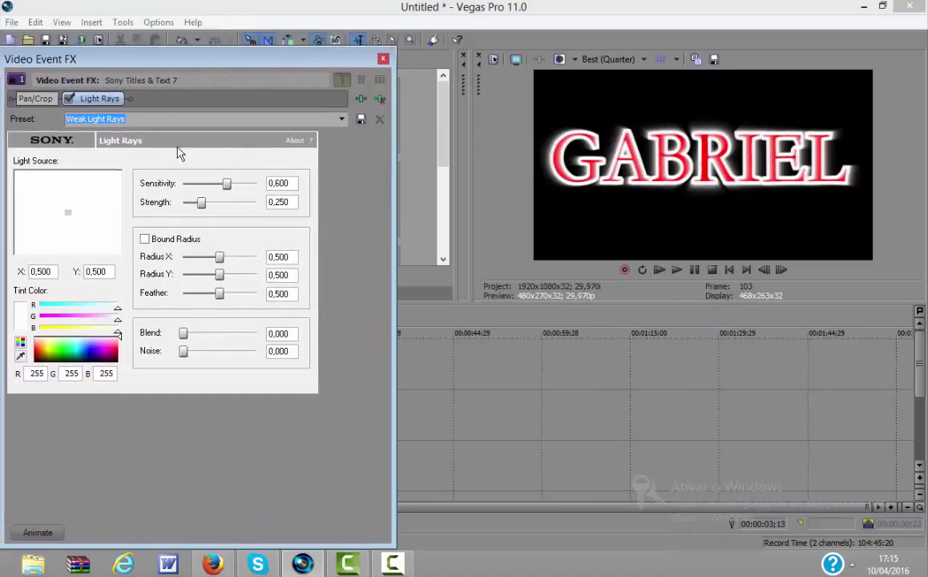
- Add a Light Rays keyframe at 00:00:01;08 and move its light source to about X 0,184 and Y 0,592
left_click(36, 531)
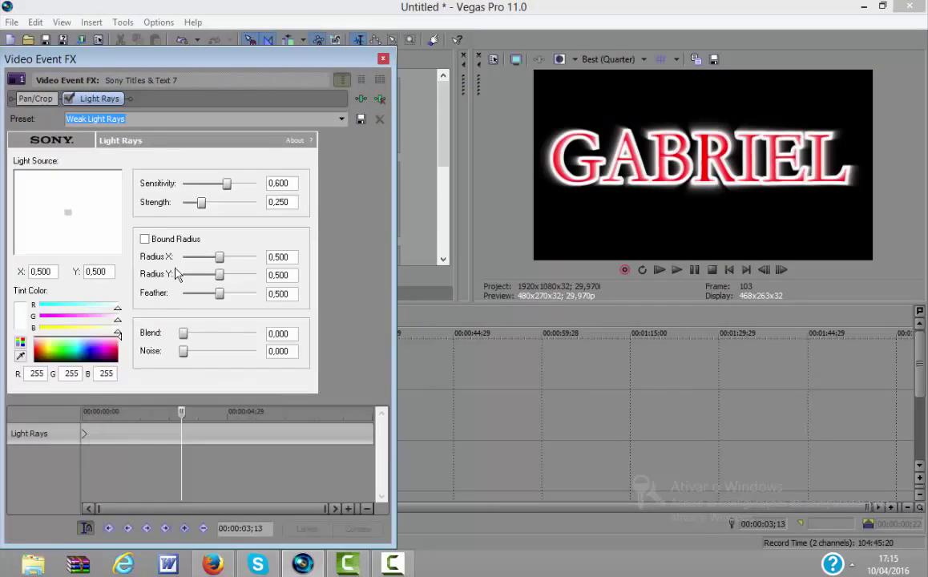
left_click_drag(140, 433, 119, 433)
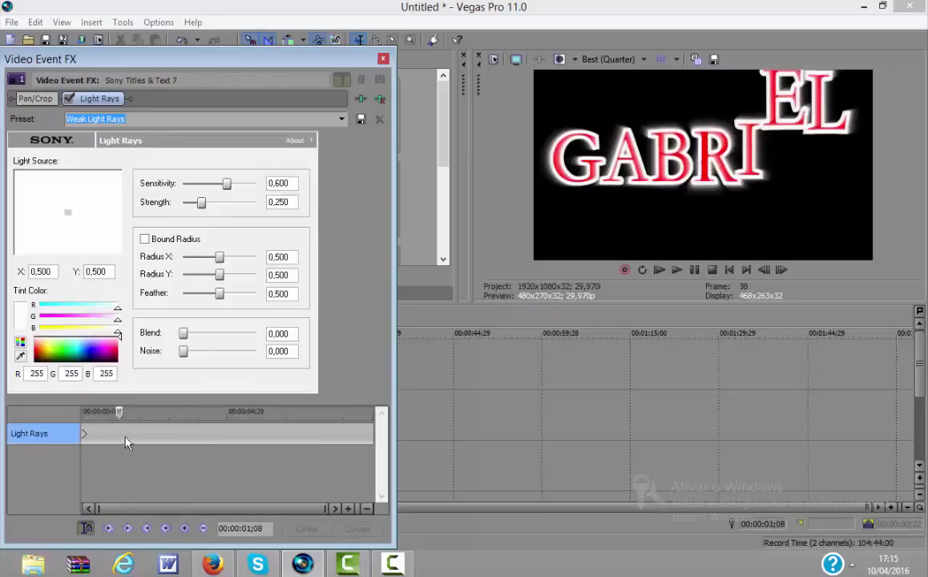
left_click(184, 529)
left_click_drag(68, 212, 42, 211)
mouse_move(101, 229)
left_mouse_down()
mouse_move(16, 207)
mouse_move(77, 180)
mouse_move(151, 192)
mouse_move(89, 240)
mouse_move(93, 231)
left_mouse_up()
mouse_move(41, 213)
left_mouse_down()
mouse_move(22, 192)
mouse_move(52, 209)
mouse_move(34, 218)
left_mouse_up()
- Set the keyframe's sensitivity, strength, radius X, radius Y, feather, blend and noise to 1,000 and close the effect settings
left_click_drag(226, 186, 256, 185)
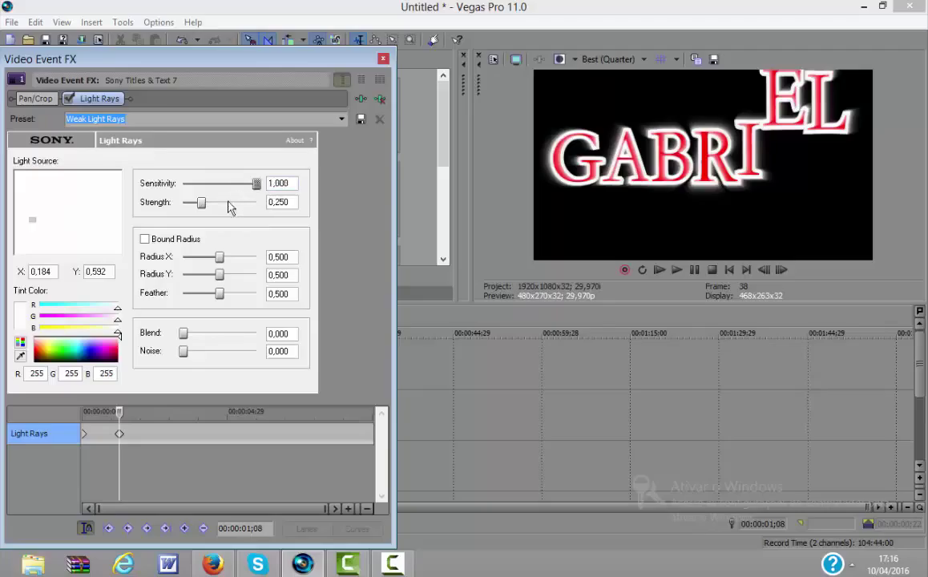
left_click_drag(200, 206, 338, 207)
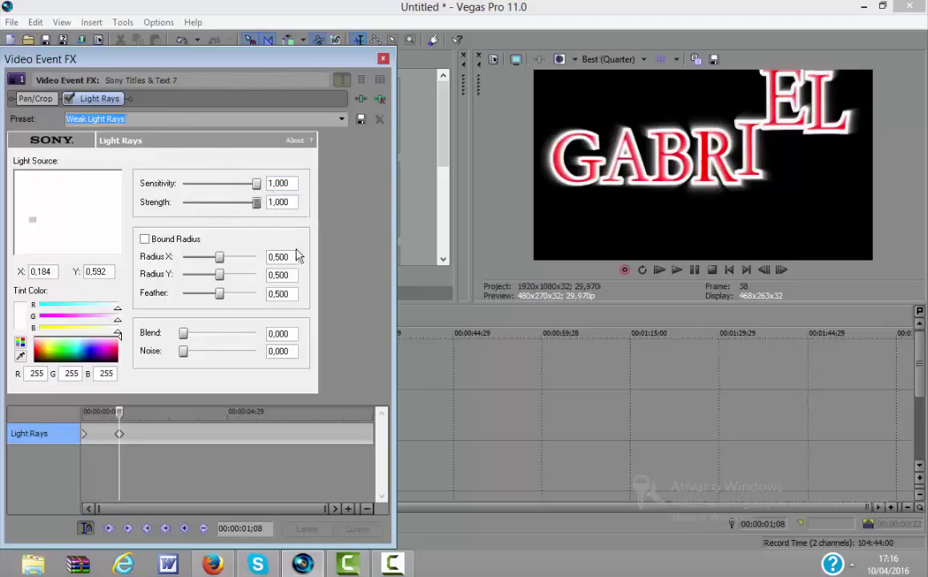
left_click_drag(219, 256, 324, 278)
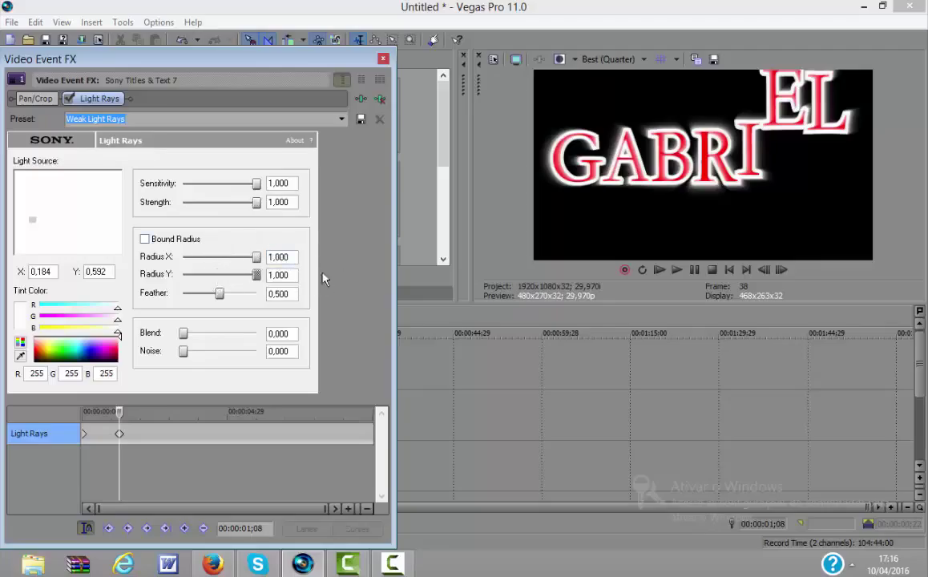
left_click_drag(220, 294, 260, 294)
left_click_drag(194, 336, 257, 333)
left_click_drag(182, 351, 256, 351)
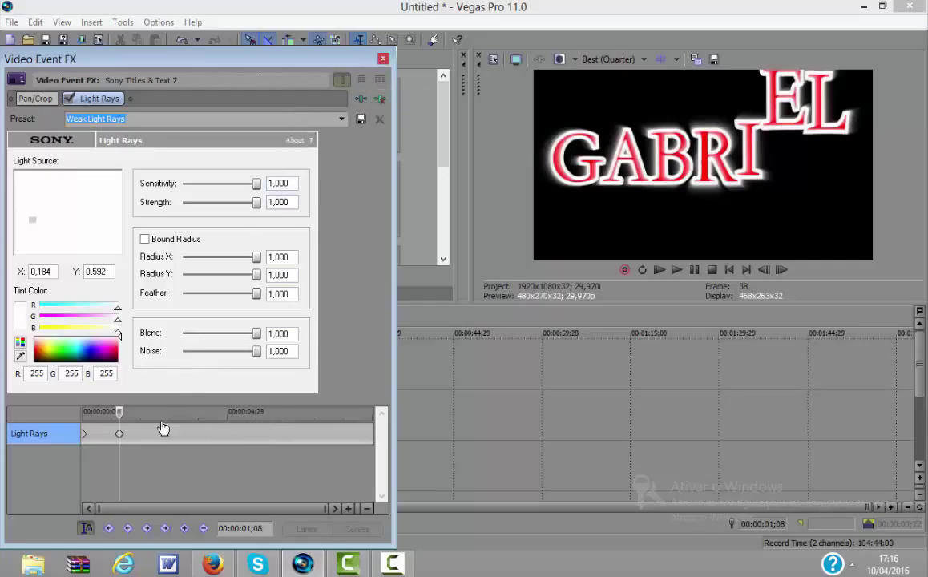
left_click(383, 59)
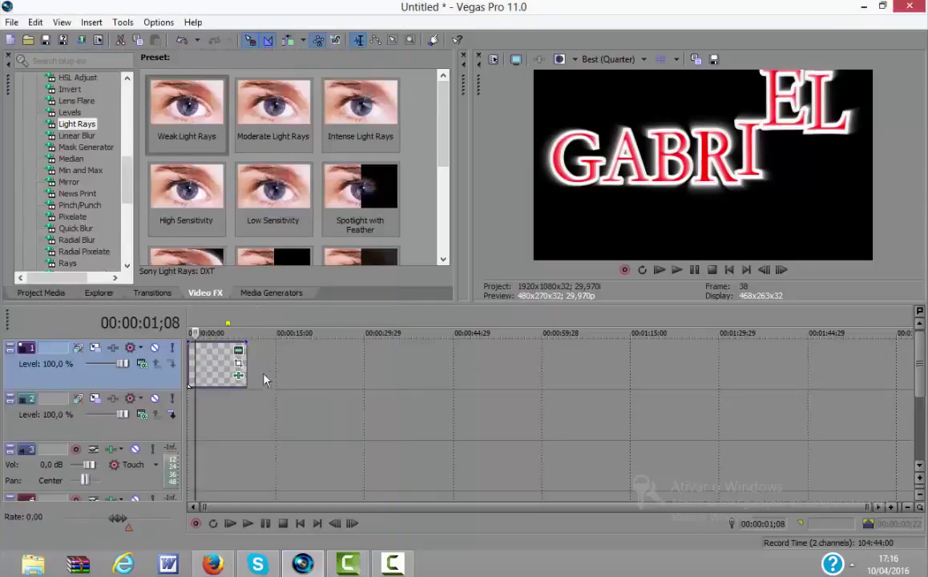
- Play the title from the start, split its event at 00:00:05;12 and move the second piece 17:01 further along track 1
left_click(659, 270)
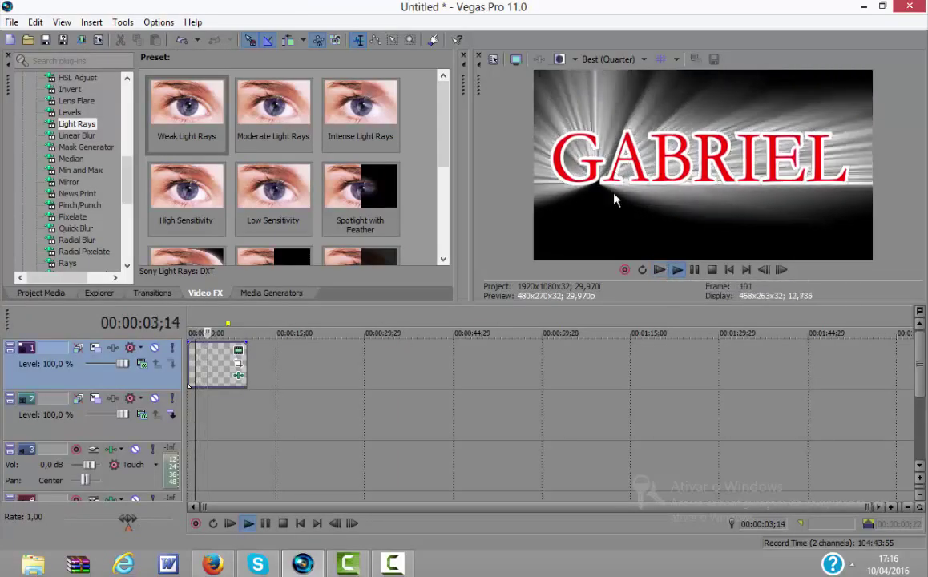
left_click(695, 270)
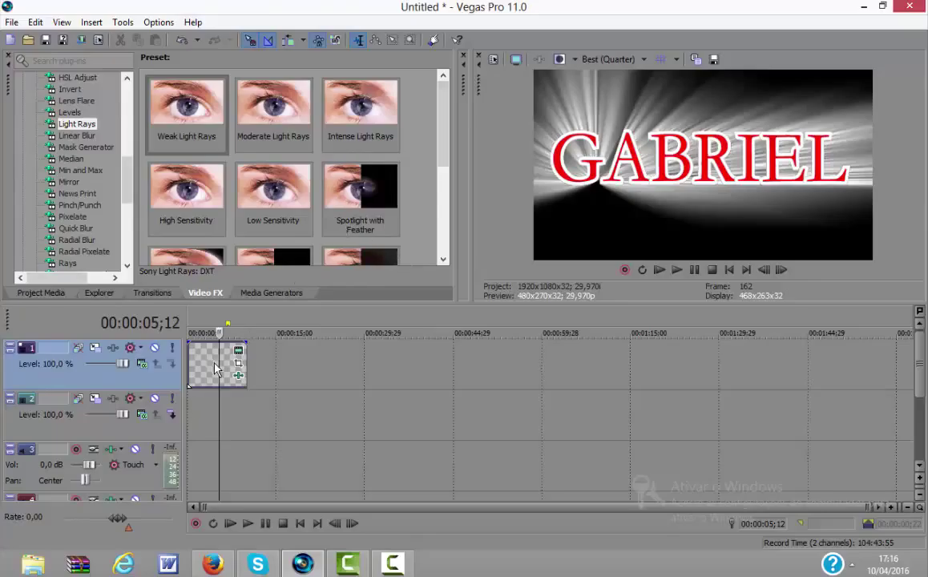
key("s")
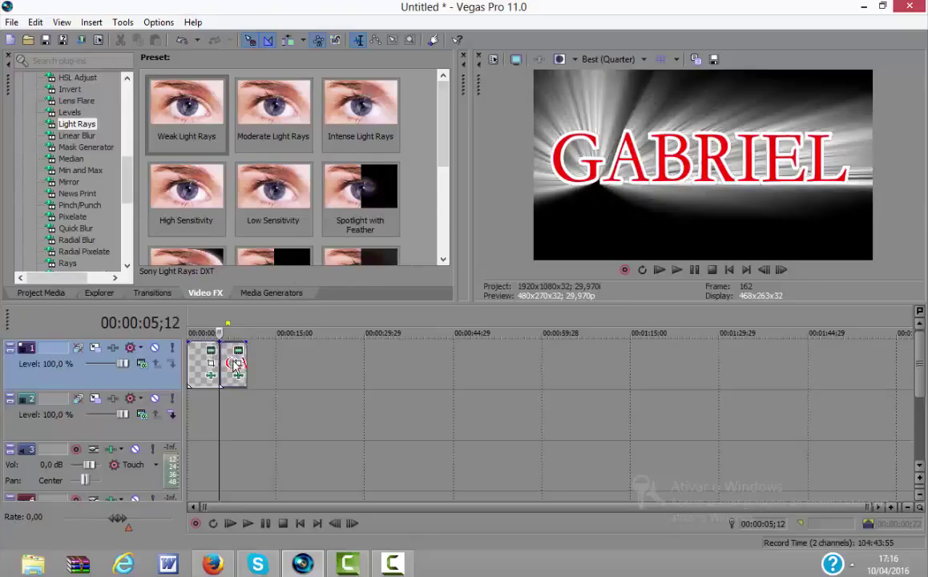
left_click_drag(236, 365, 305, 378)
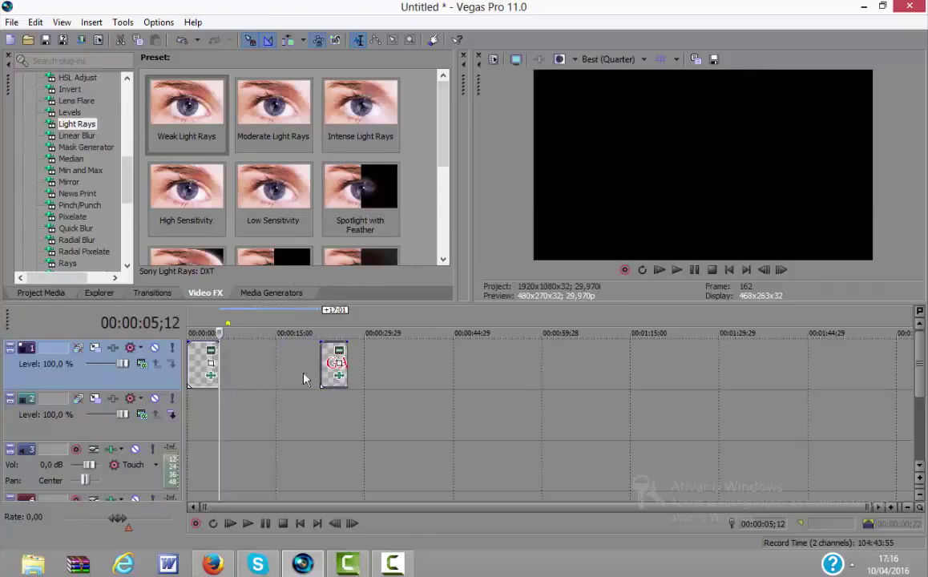
- Preview the shortened title from the start and remove the split-off second piece from track 1
left_click(659, 269)
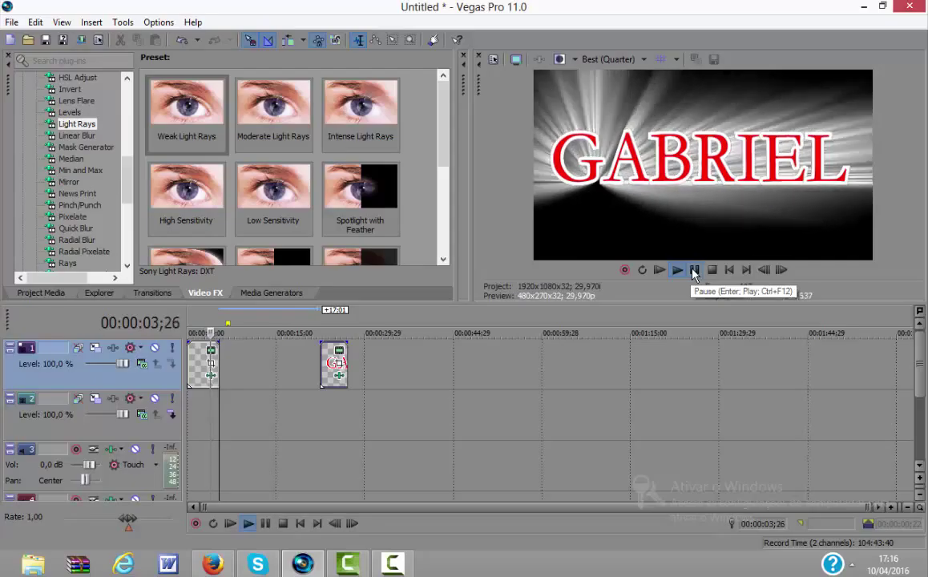
left_click(694, 270)
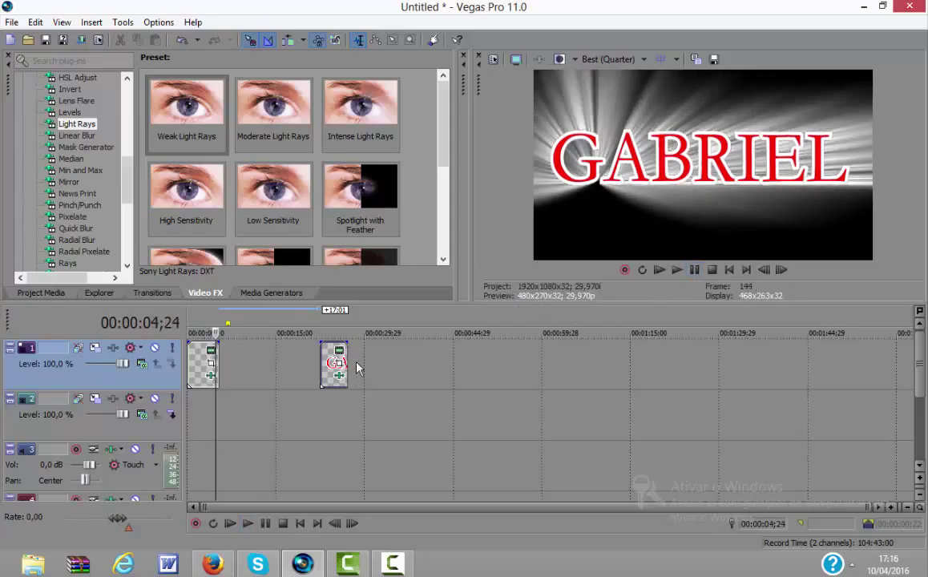
left_click_drag(353, 330, 346, 367)
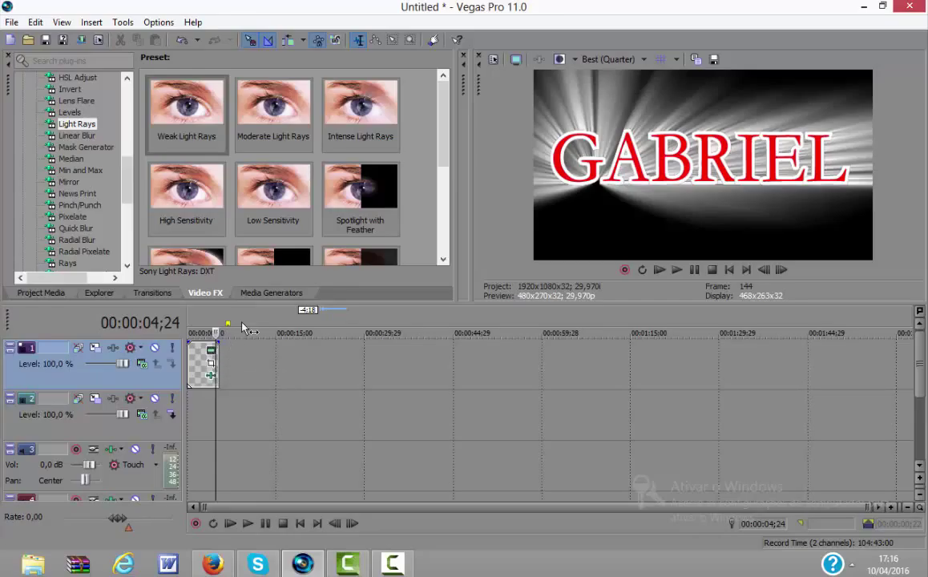
key("ctrl+z")
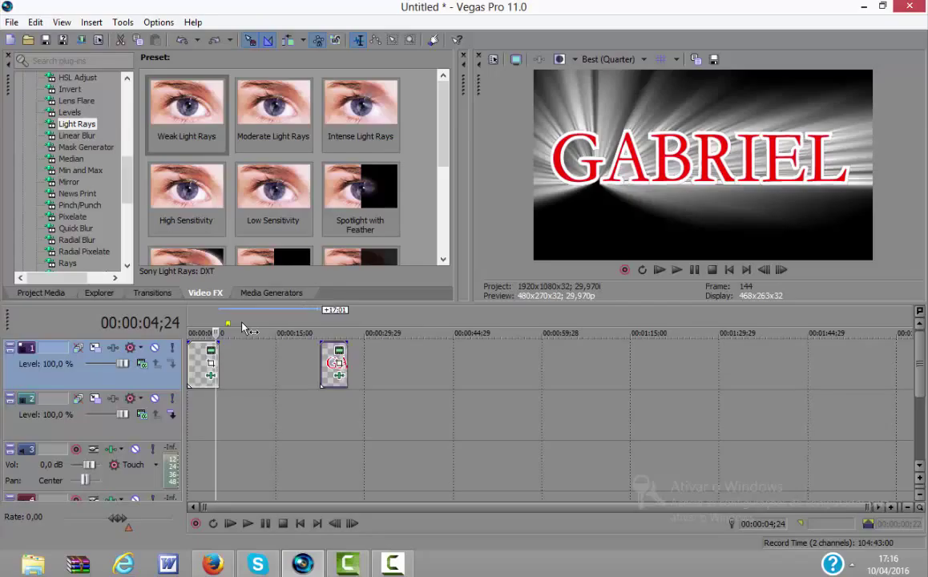
key("ctrl+shift+z")
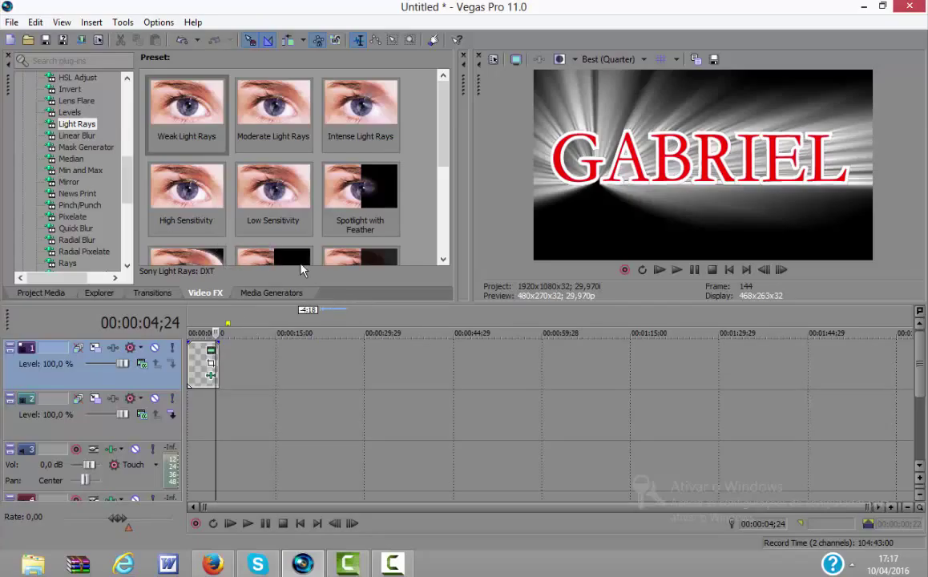
- Add the Rough Day text preset to track 2 and position its event to start where the title ends at 00:00:05;12
left_click(195, 367)
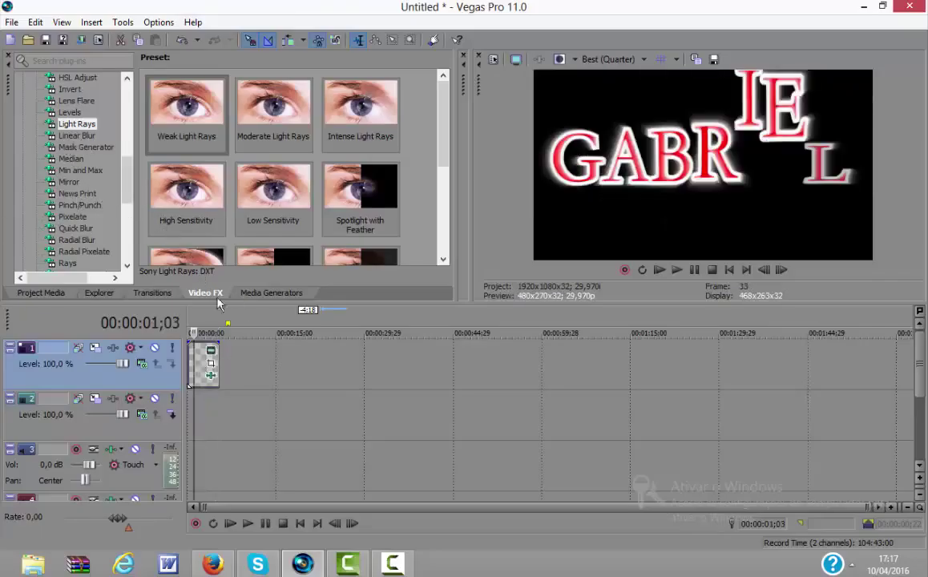
left_click(286, 296)
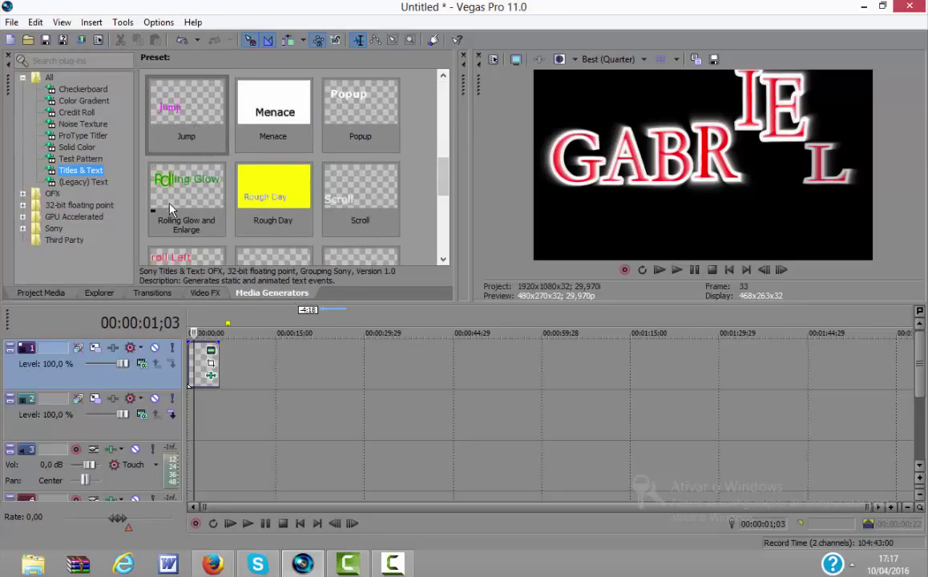
scroll(398, 156, "down", 1)
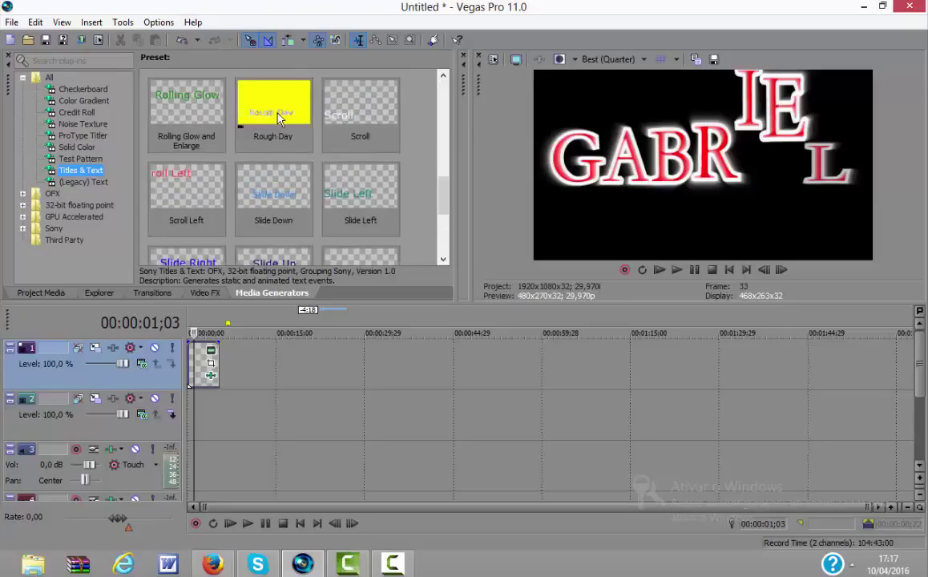
left_click_drag(279, 119, 238, 424)
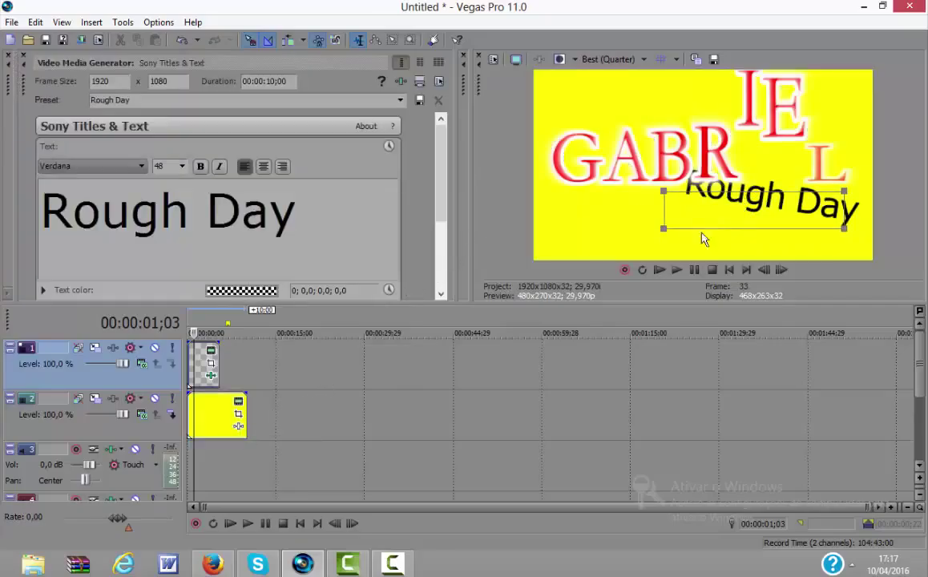
left_click_drag(213, 427, 244, 425)
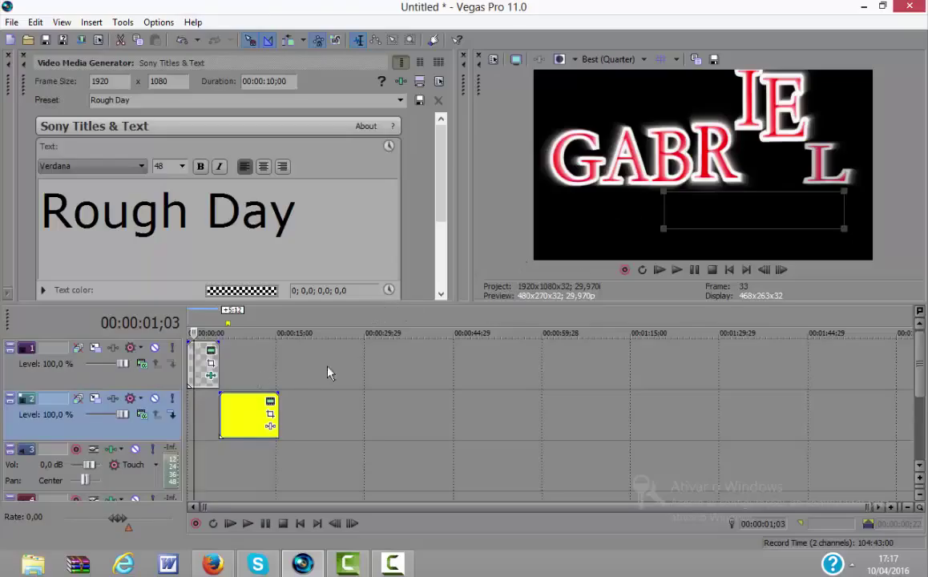
- Replace the text of the Rough Day event on track 2 with GAMEPLAYS
left_click(220, 423)
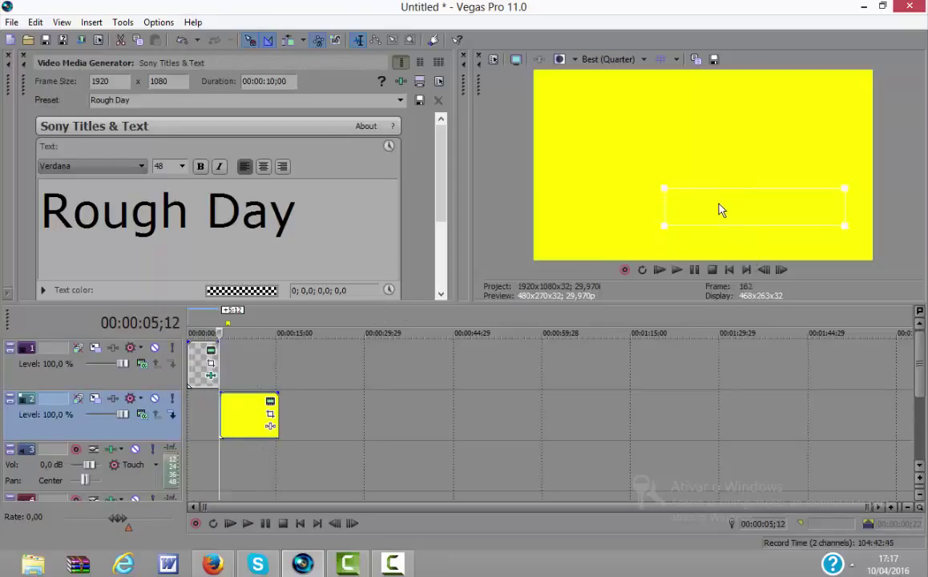
left_click(376, 224)
triple_click(69, 224)
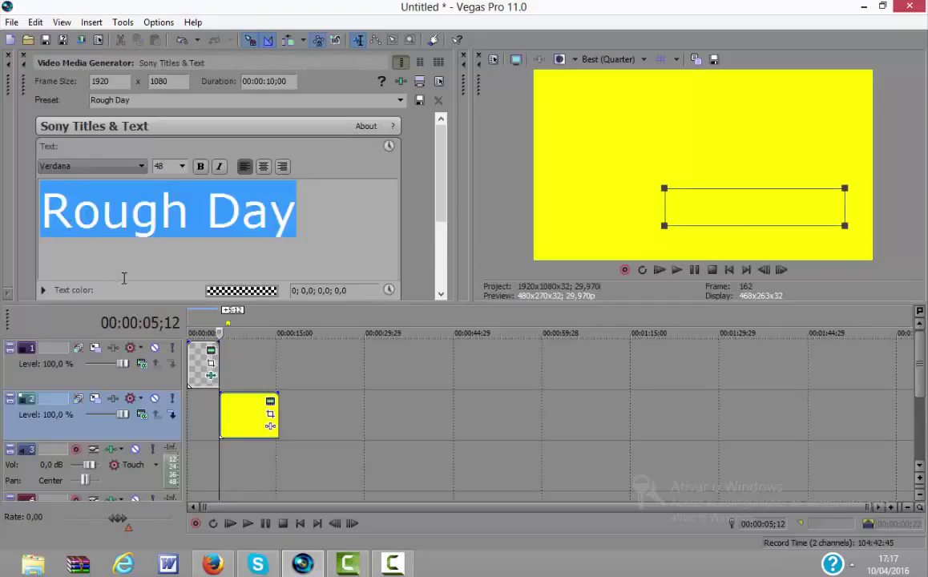
key("Delete")
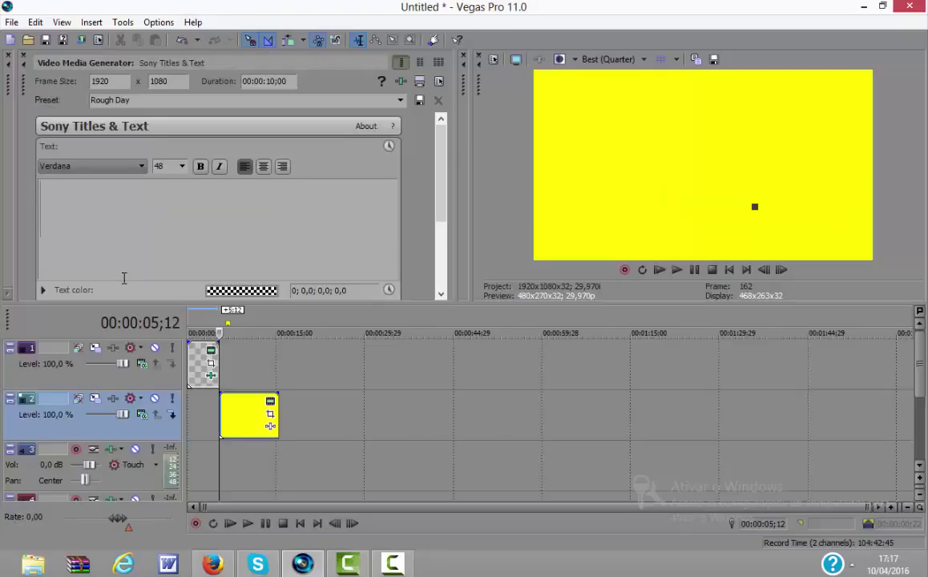
type("GAME")
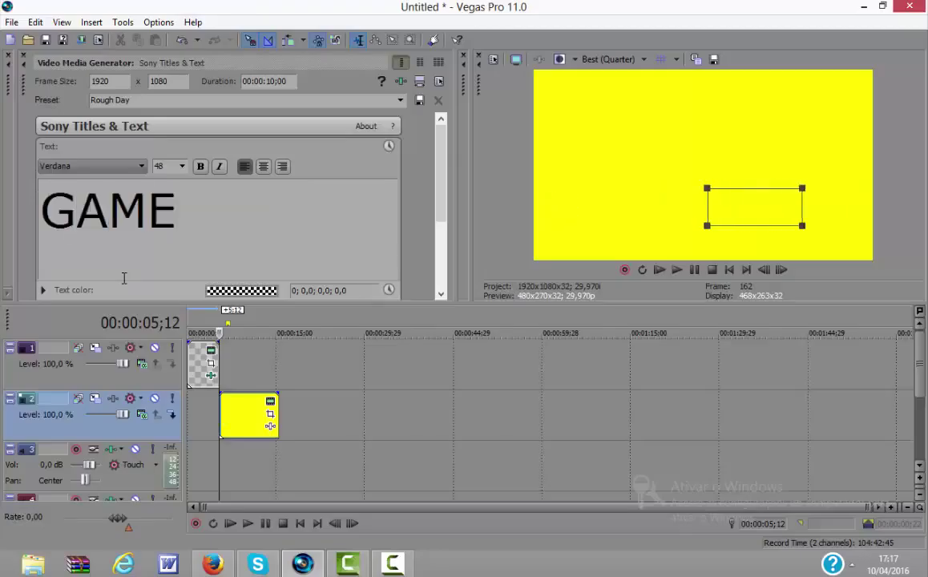
type("PLAYS")
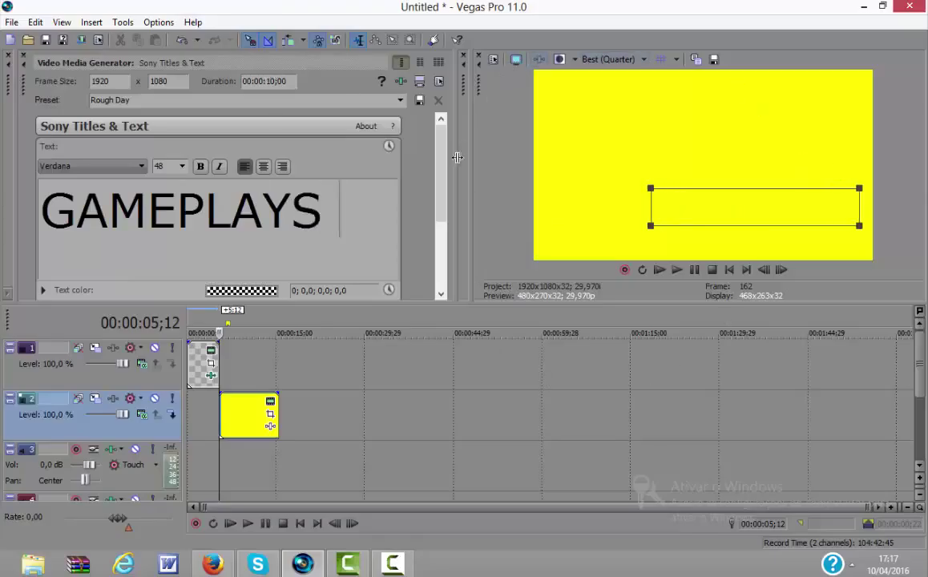
- Reduce the GAMEPLAYS text scale to 0,197 and set its location to 0,66; 0,35
scroll(440, 163, "down", 3)
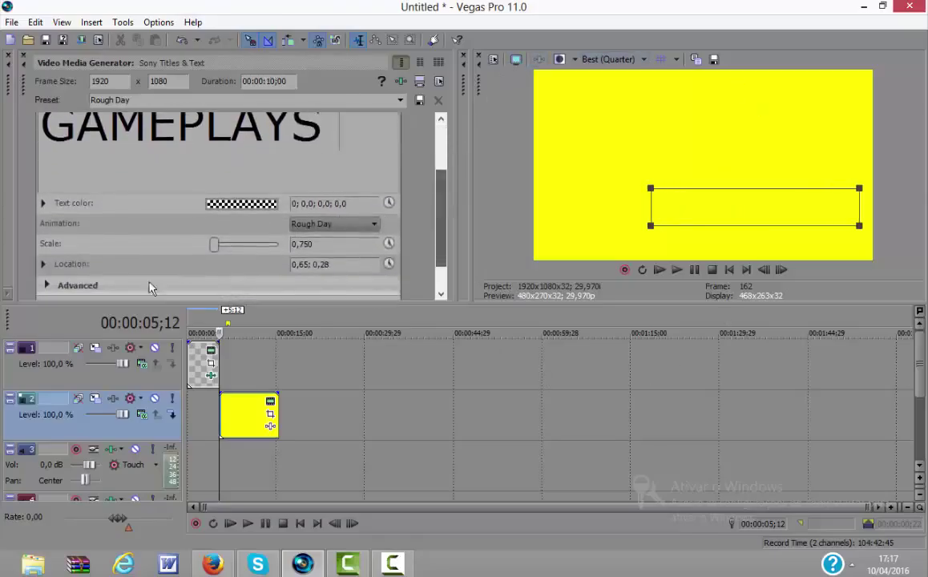
mouse_move(219, 248)
left_mouse_down()
mouse_move(194, 251)
mouse_move(202, 253)
left_mouse_up()
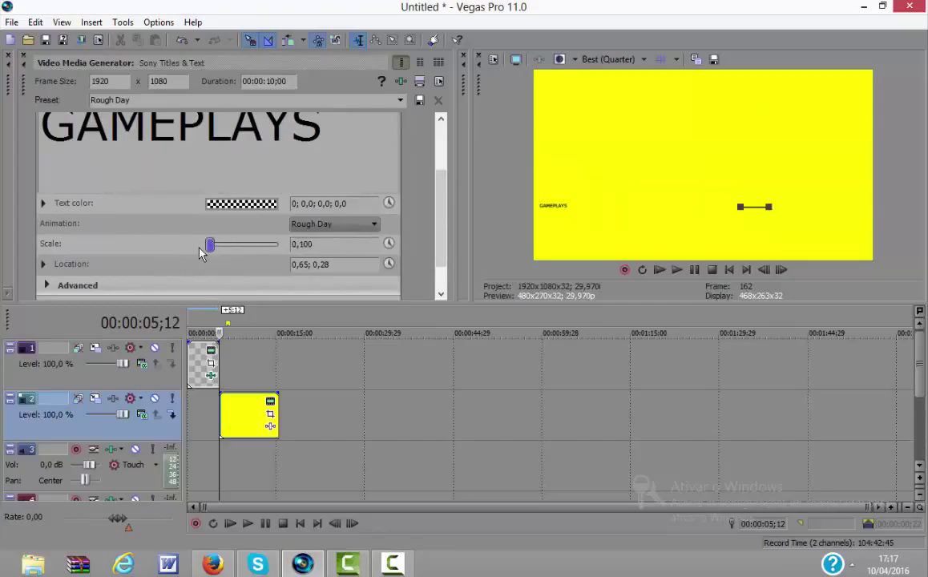
left_click_drag(209, 245, 210, 246)
left_click_drag(771, 209, 726, 211)
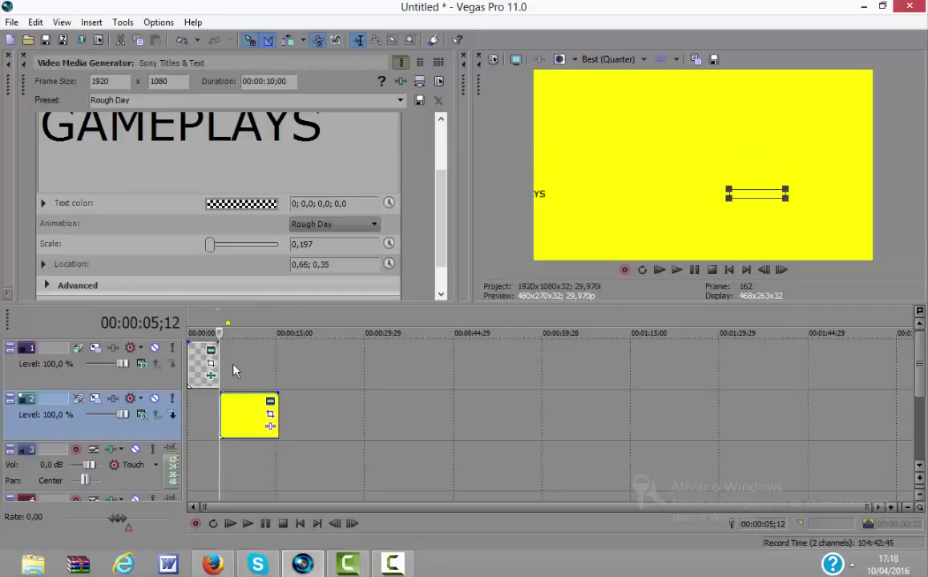
- Remove the Rough Day event and add the Yellow solid color preset to track 2, starting at 00:00:05;12
key("Delete")
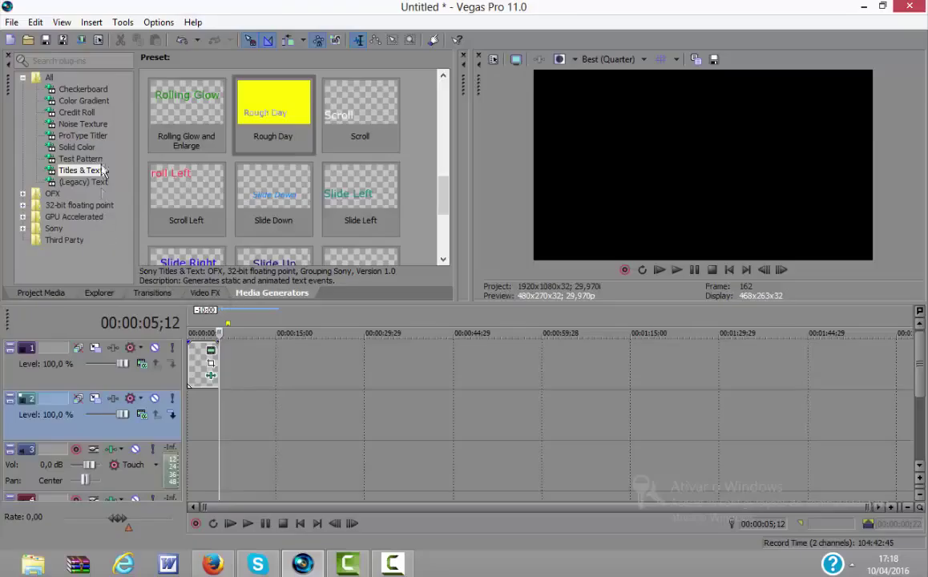
left_click(78, 147)
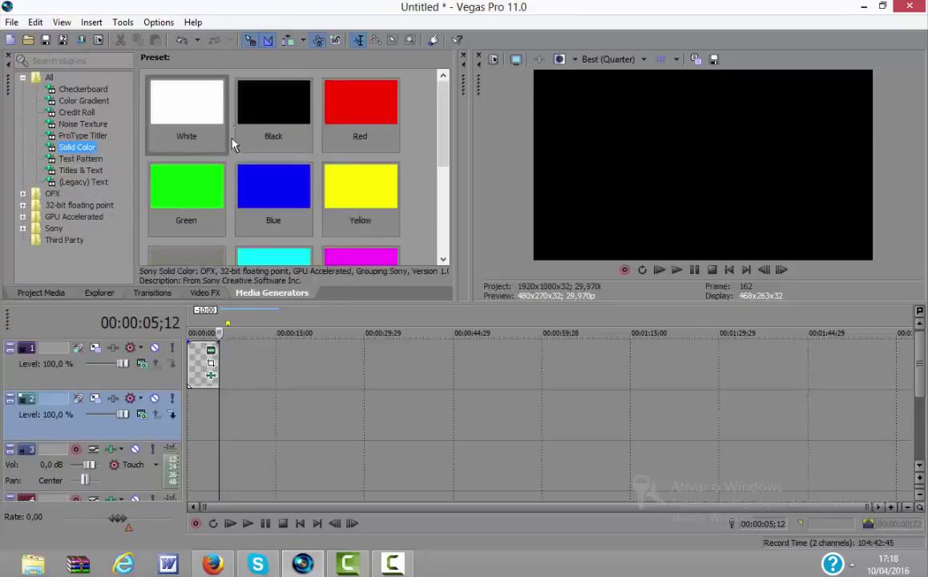
left_click_drag(355, 191, 236, 412)
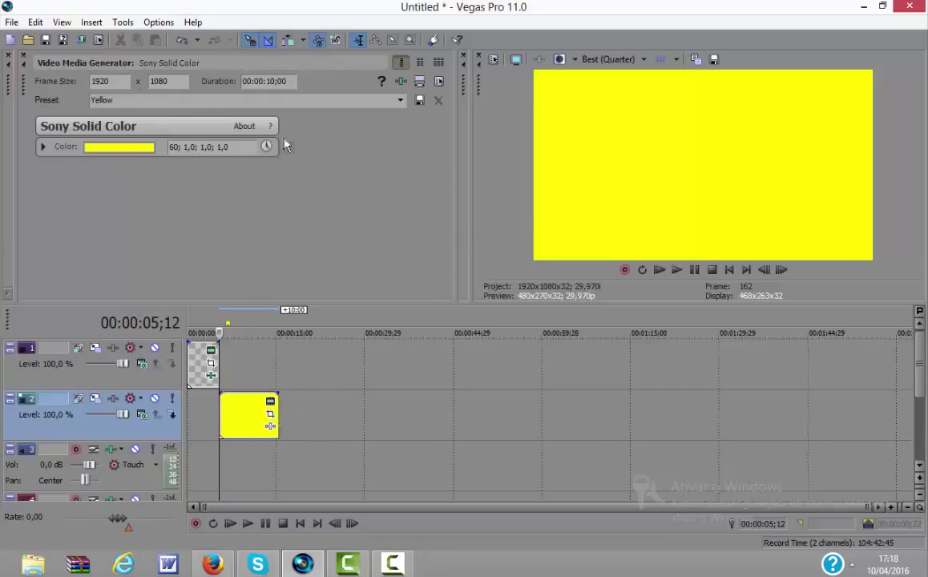
left_click(23, 58)
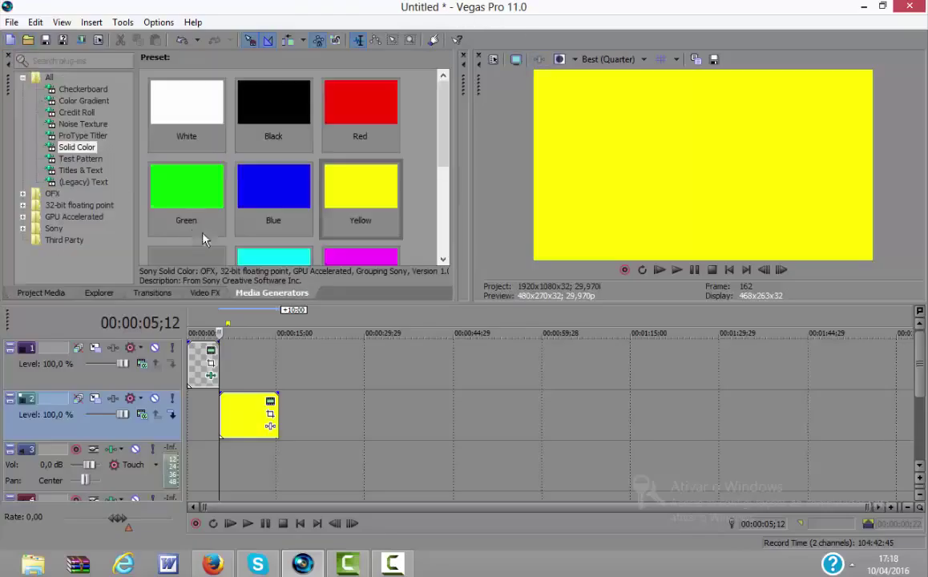
- Try placing the Scroll Left text preset over the yellow event on track 2, then undo the placement
left_click(81, 169)
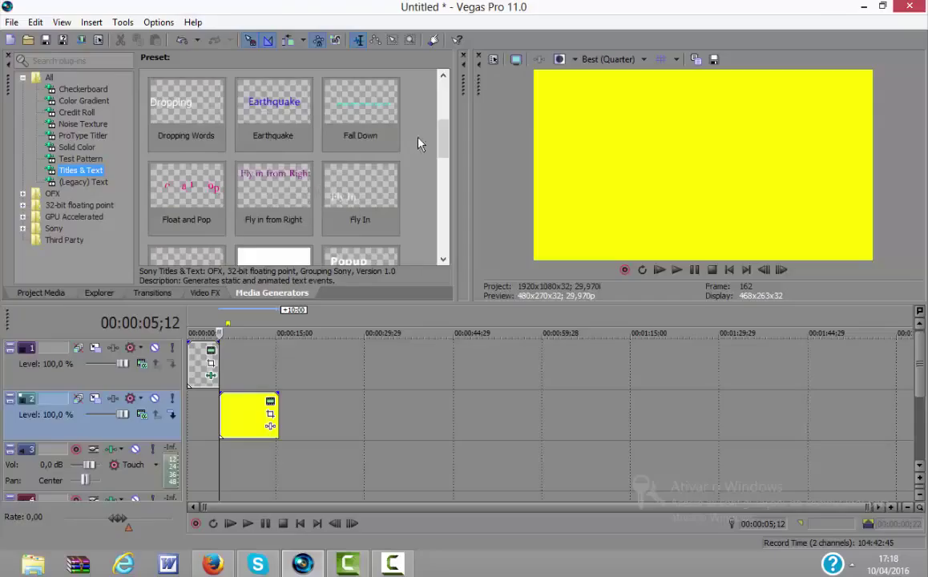
scroll(242, 200, "down", 2)
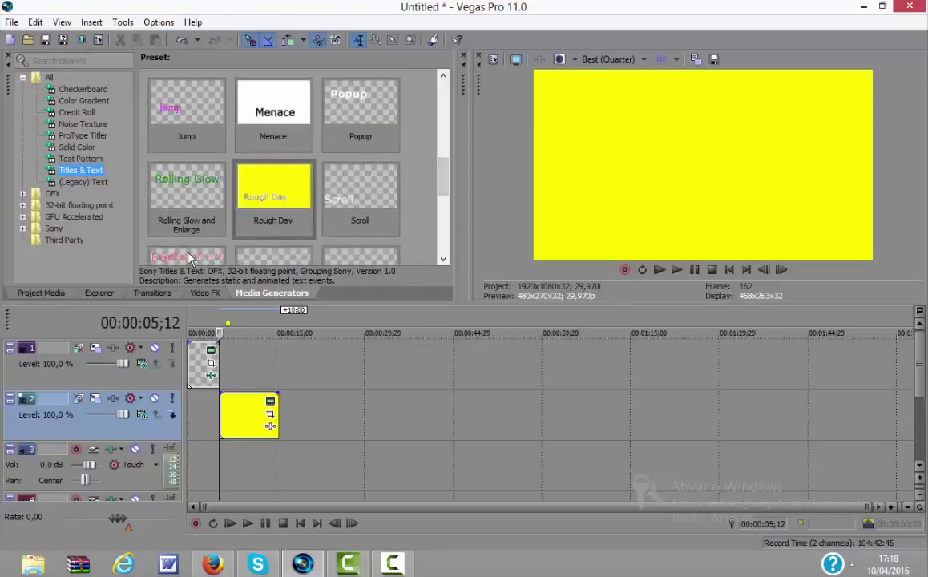
left_click_drag(190, 257, 238, 419)
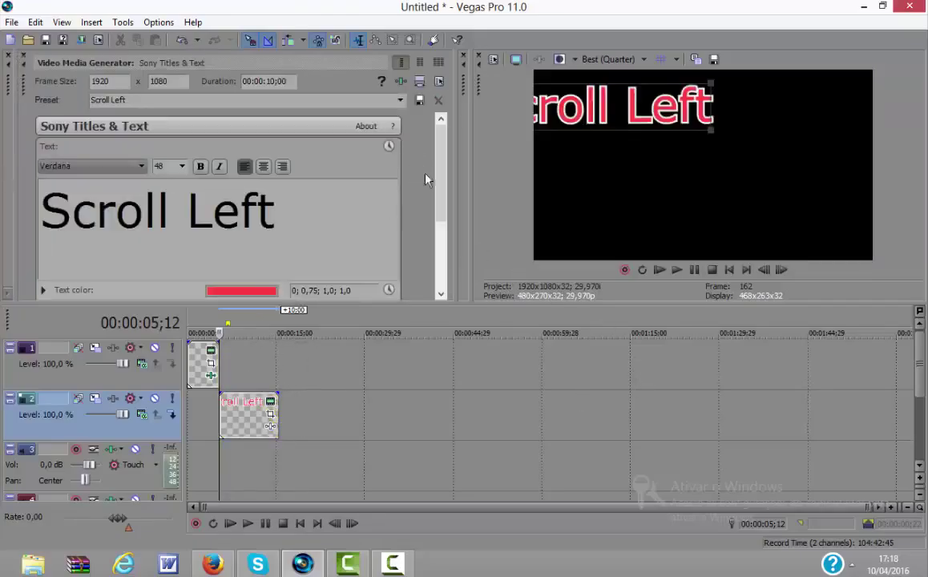
left_click(385, 433)
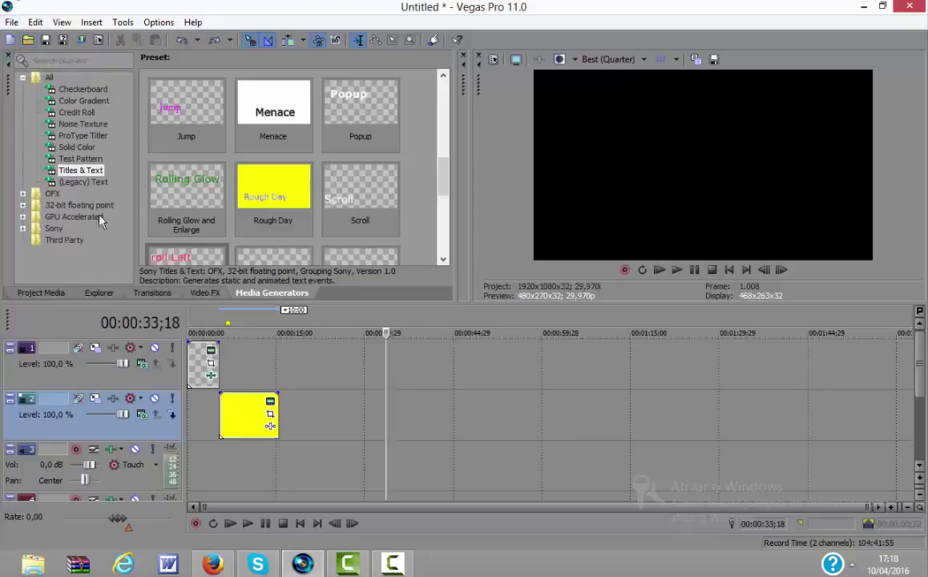
- Add the Scroll Left text preset to track 2 over the yellow event and again to track 1, starting at 00:00:05;12
left_click_drag(171, 255, 236, 479)
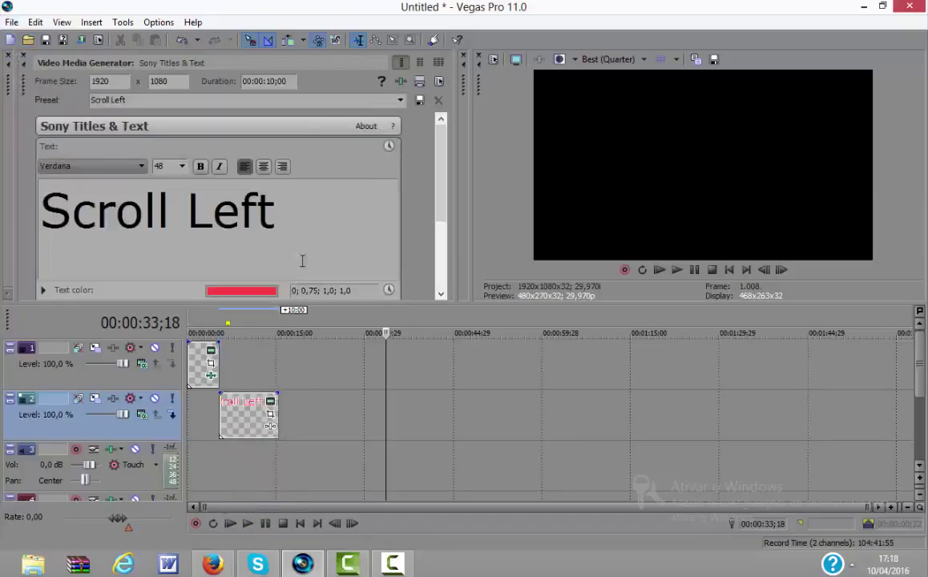
left_click(23, 57)
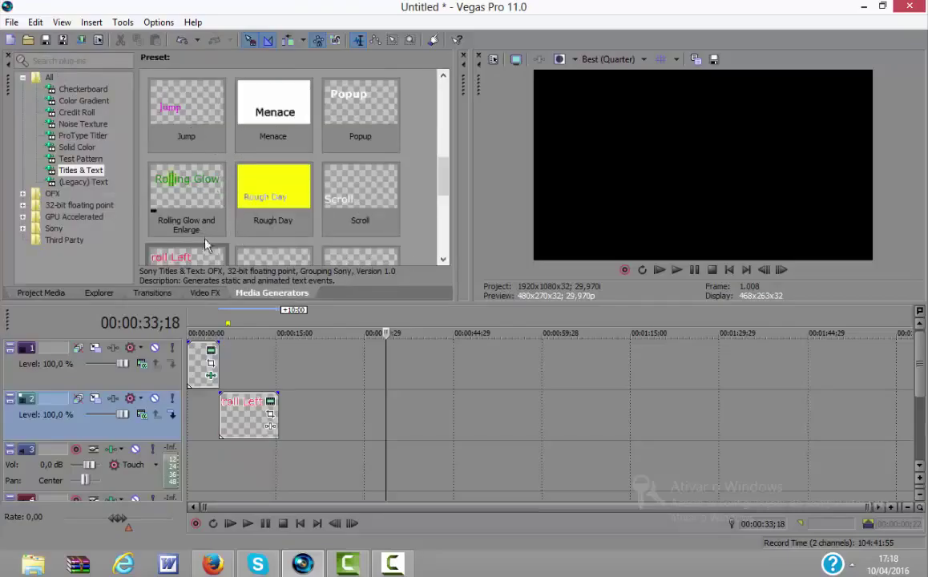
left_click_drag(186, 255, 220, 353)
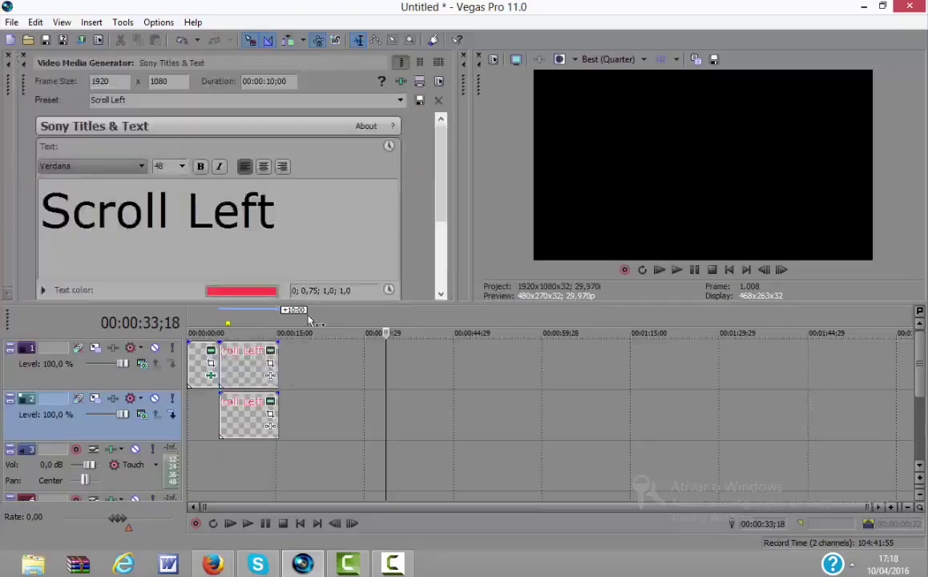
- Replace the track 1 Scroll Left text with GAMEPLAYS COMENTADOS and set its text color to near-black, 0; 0,64; 0,07; 1,0
key("ctrl+a")
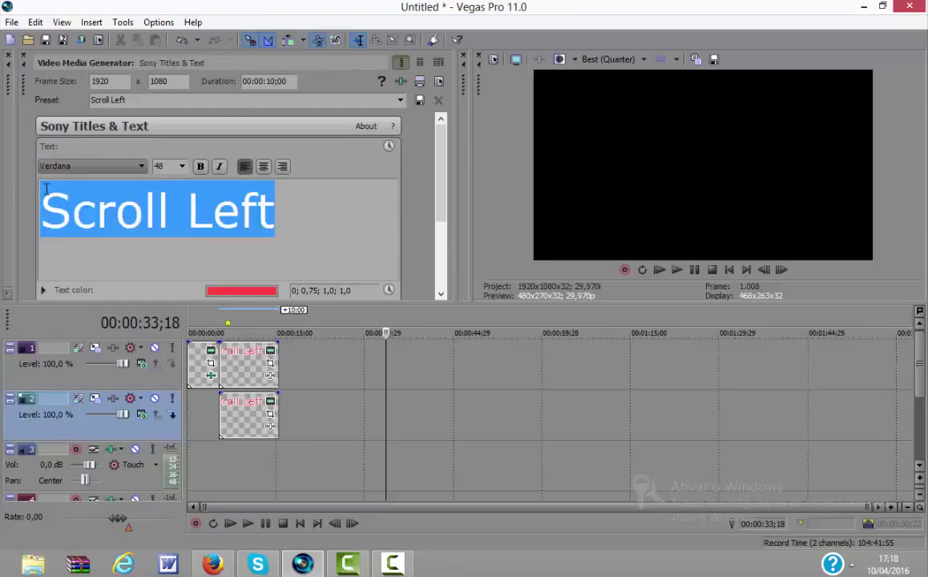
key("Delete")
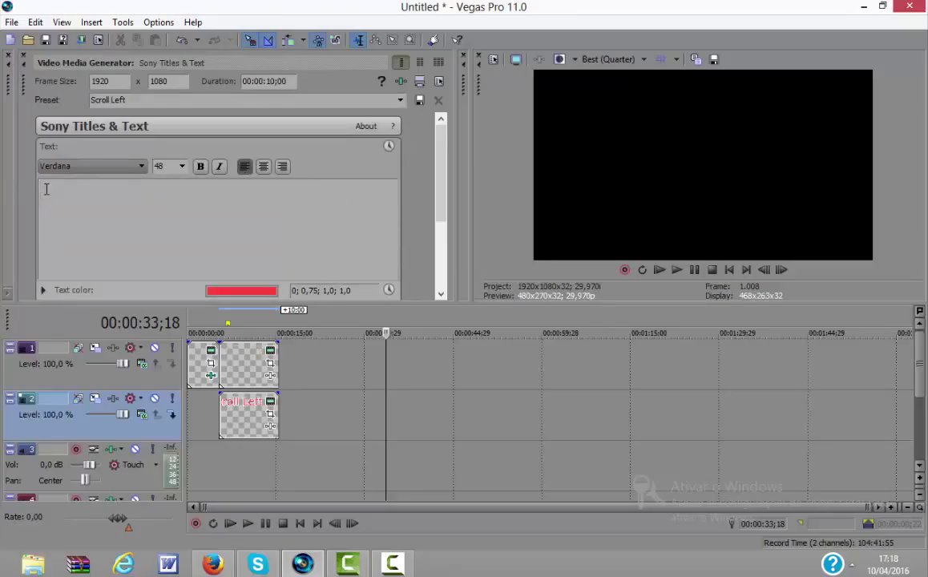
type("GAMEP")
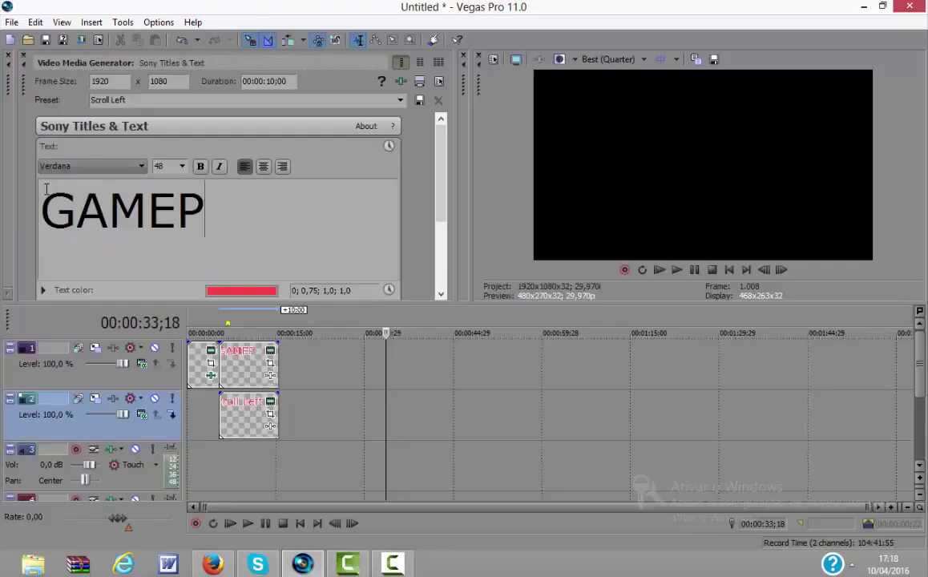
type("LAYS ")
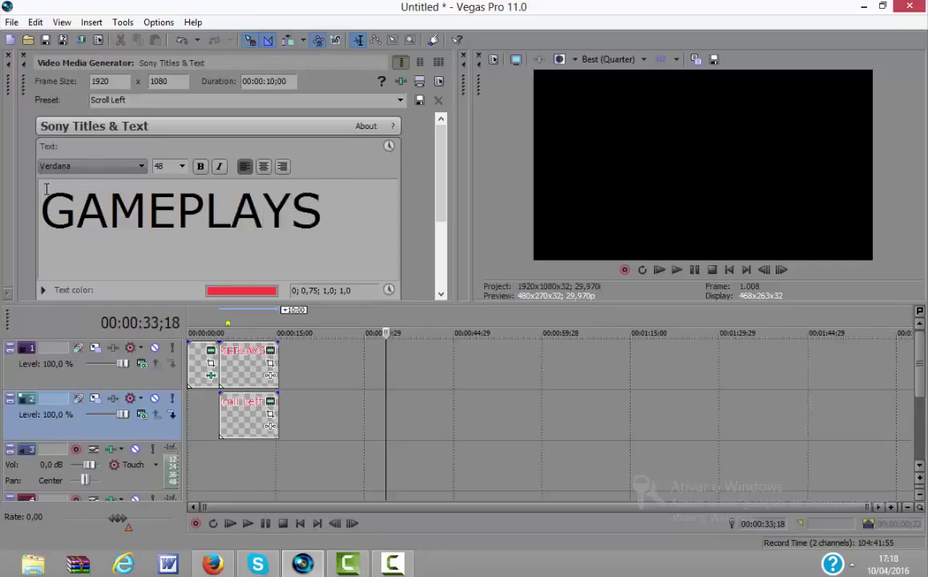
type("COMEN")
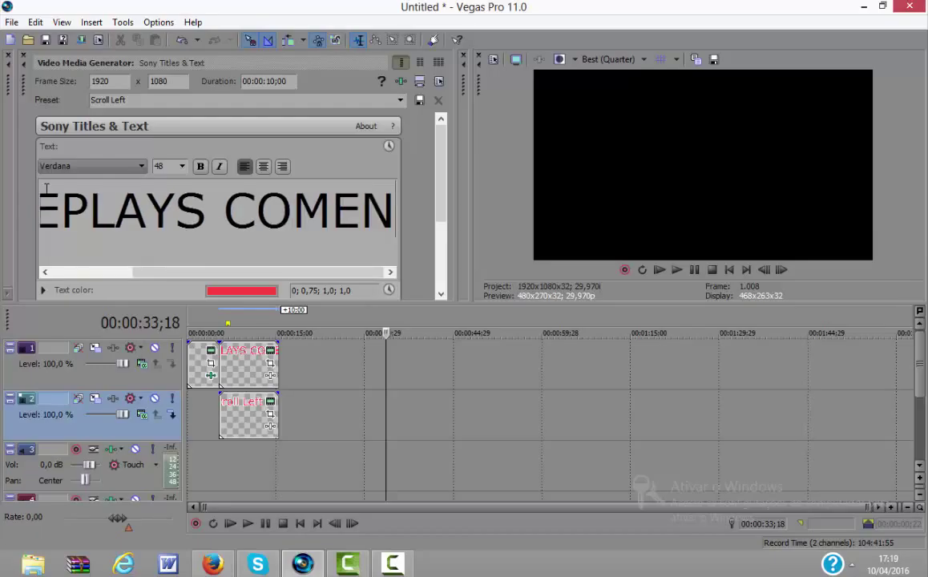
type("TADOS")
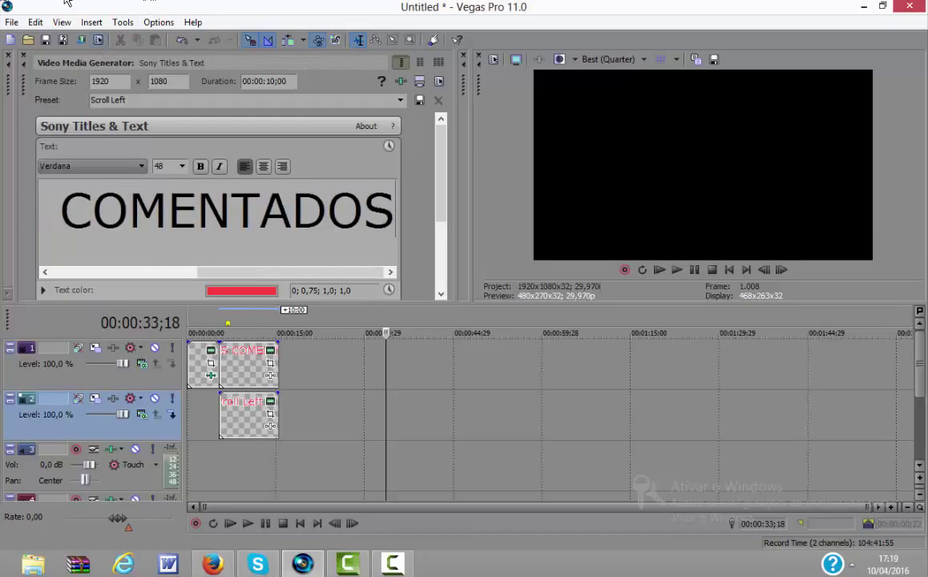
left_click(252, 290)
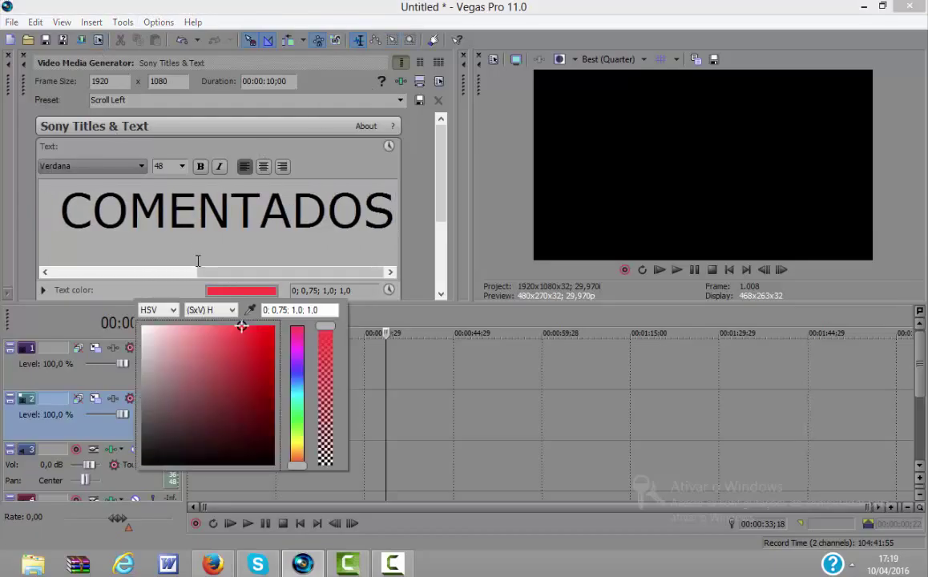
left_click(226, 456)
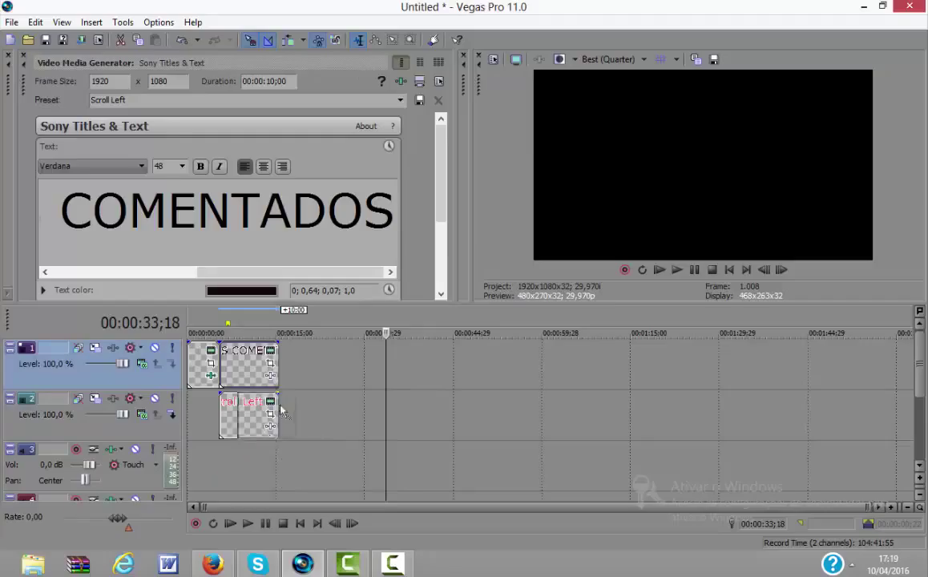
- Shift the GAMEPLAYS COMENTADOS event by 0;29, undo that move, and split the text events on both tracks at 00:00:08;10
mouse_move(251, 366)
left_mouse_down()
mouse_move(329, 364)
mouse_move(247, 365)
mouse_move(256, 365)
left_mouse_up()
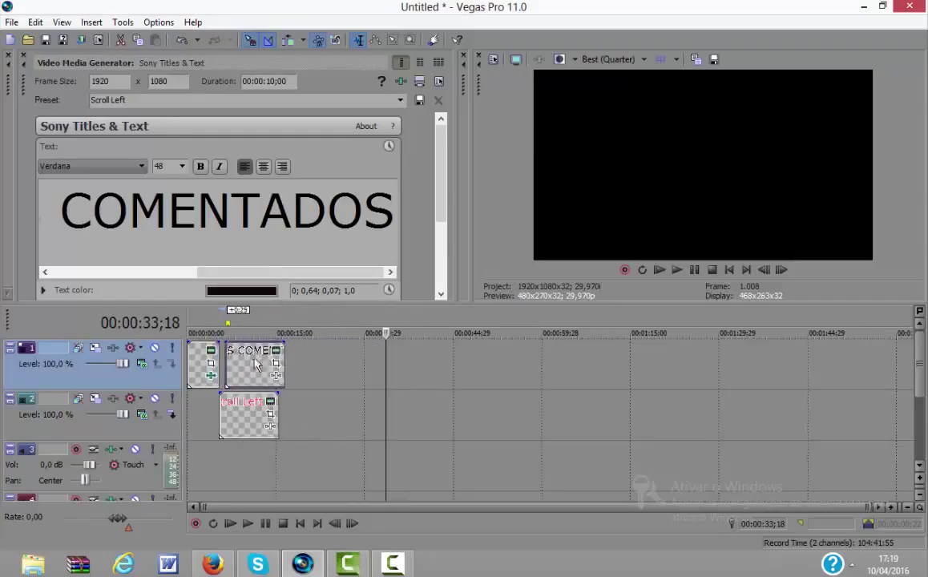
left_click(237, 411)
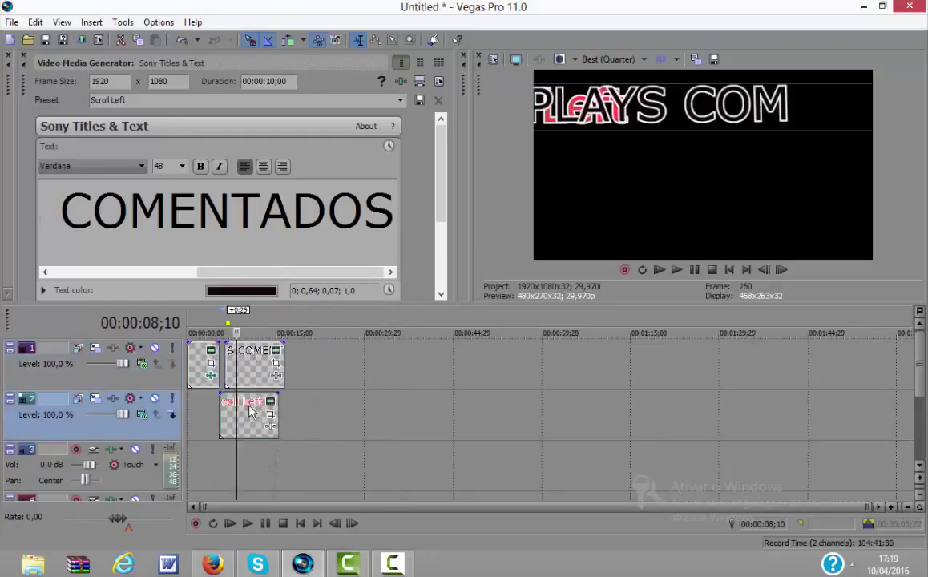
key("ctrl+z")
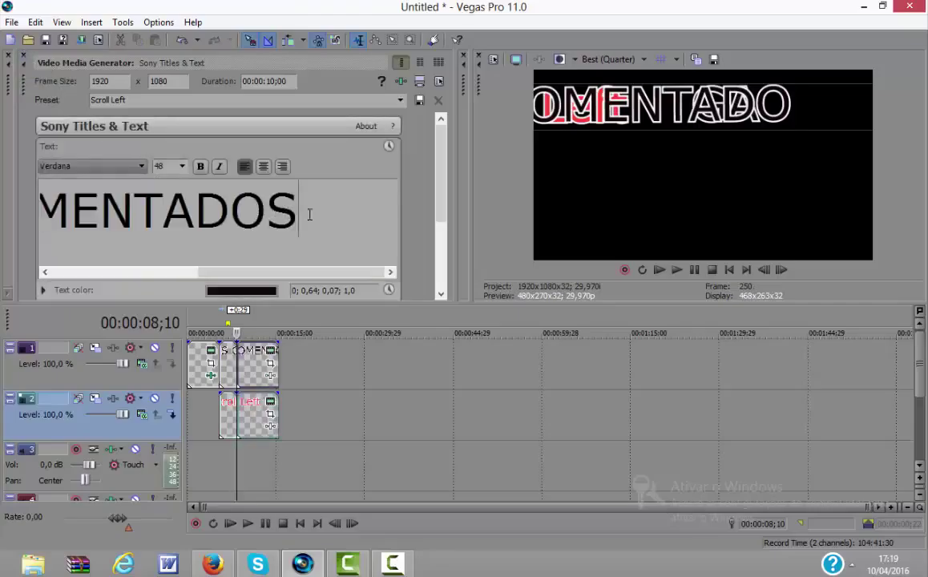
- Remove both Scroll Left pieces from track 2 and the GAMEPLAYS COMENTADOS piece before 00:00:08;10 from track 1
left_click(33, 61)
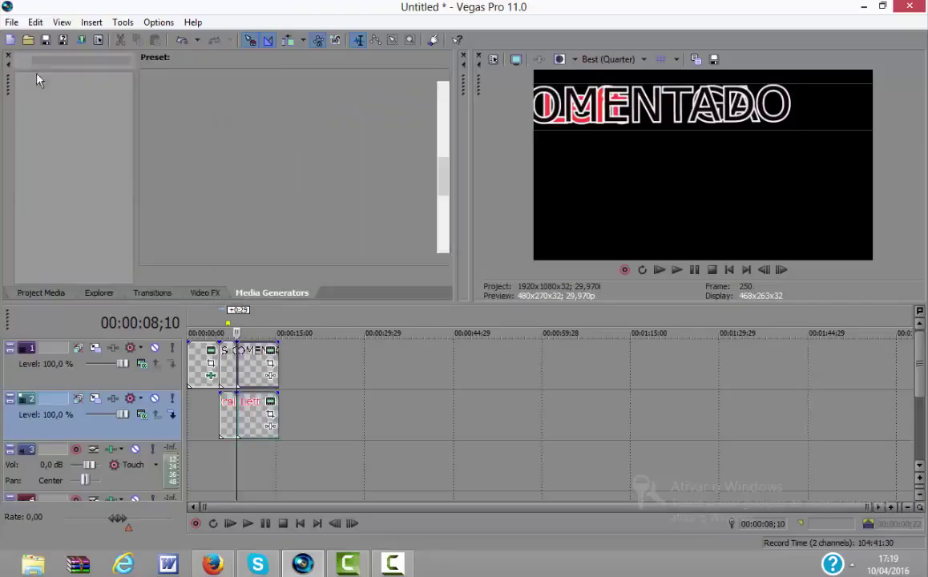
left_click(255, 400)
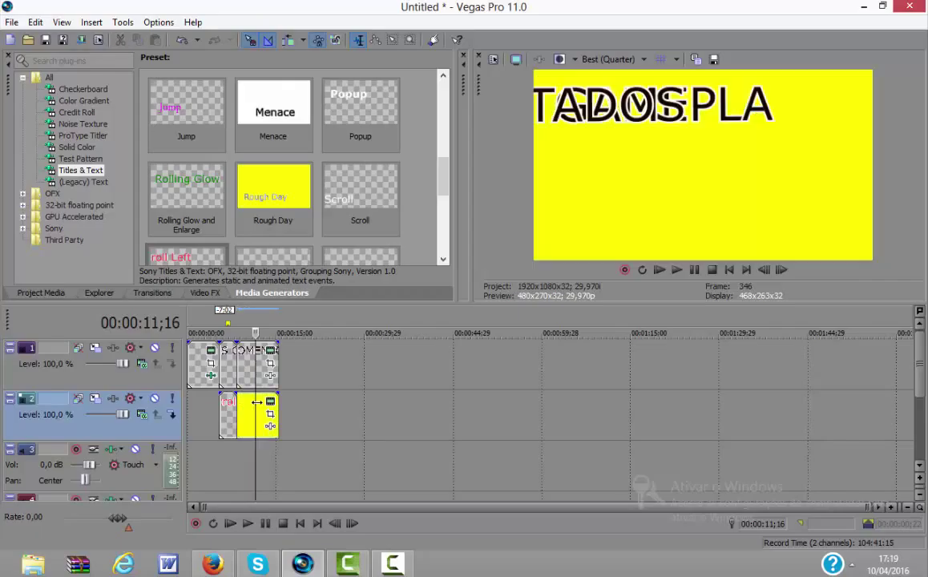
left_click(228, 408)
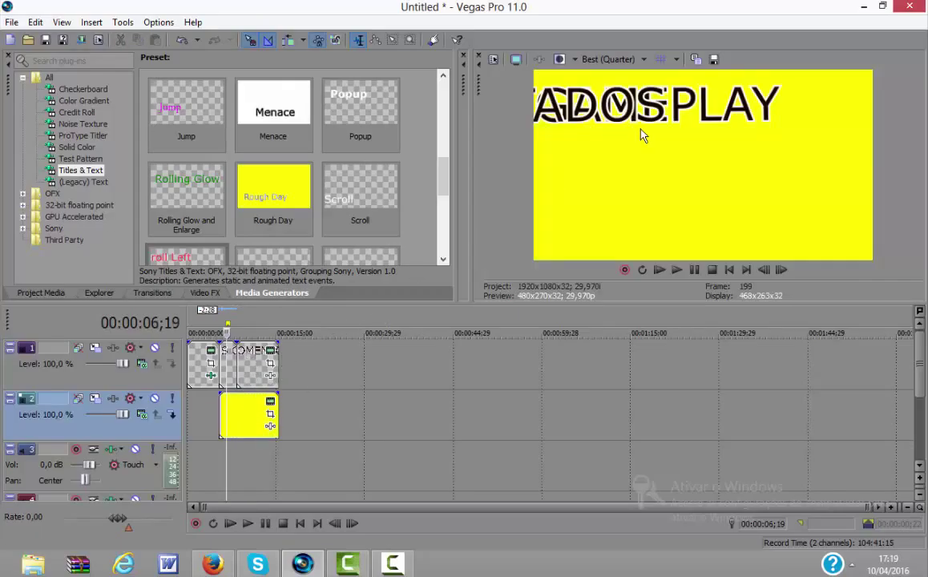
left_click(236, 367)
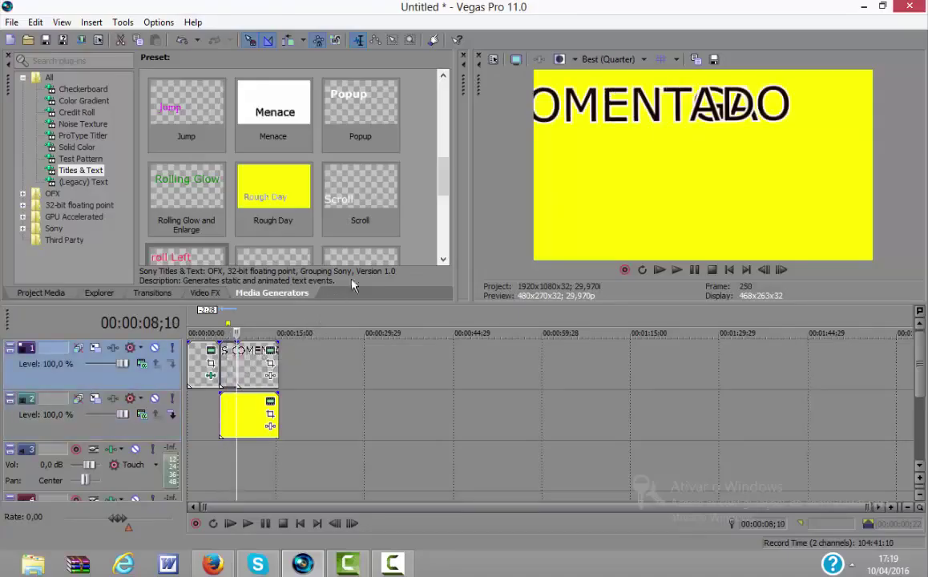
key("Delete")
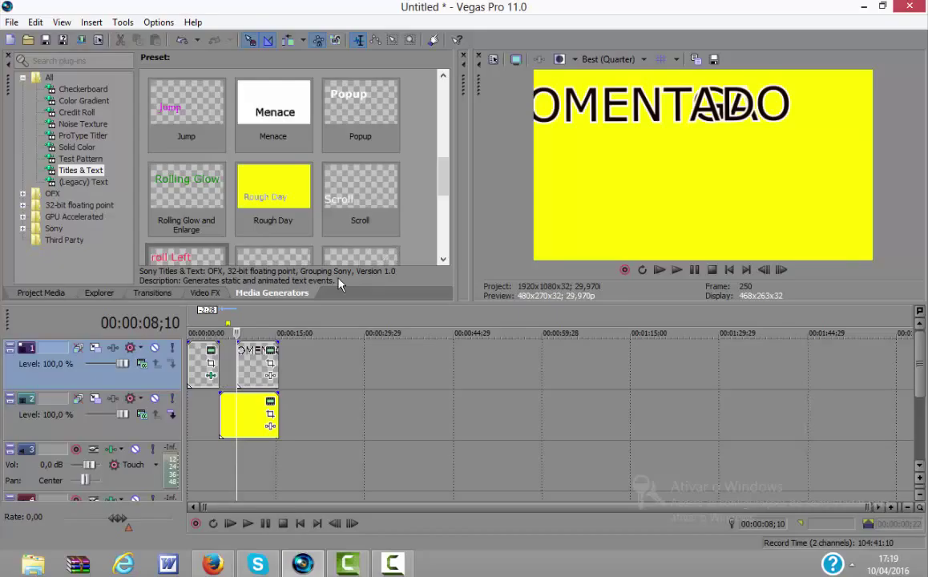
- Remove the remaining GAMEPLAYS COMENTADOS event from track 1 and insert a new text event there at 00:00:08;10
left_click_drag(252, 378, 314, 361)
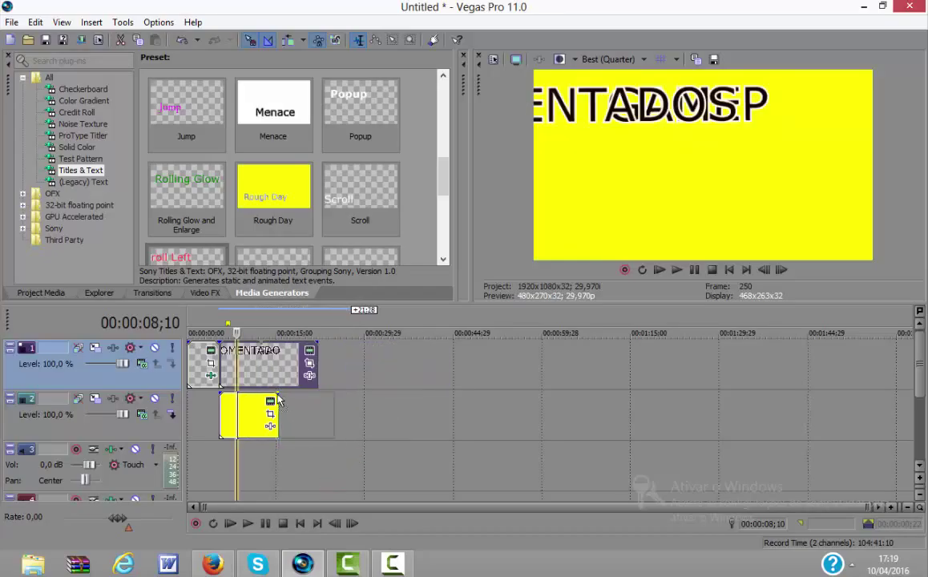
left_click_drag(278, 399, 297, 383)
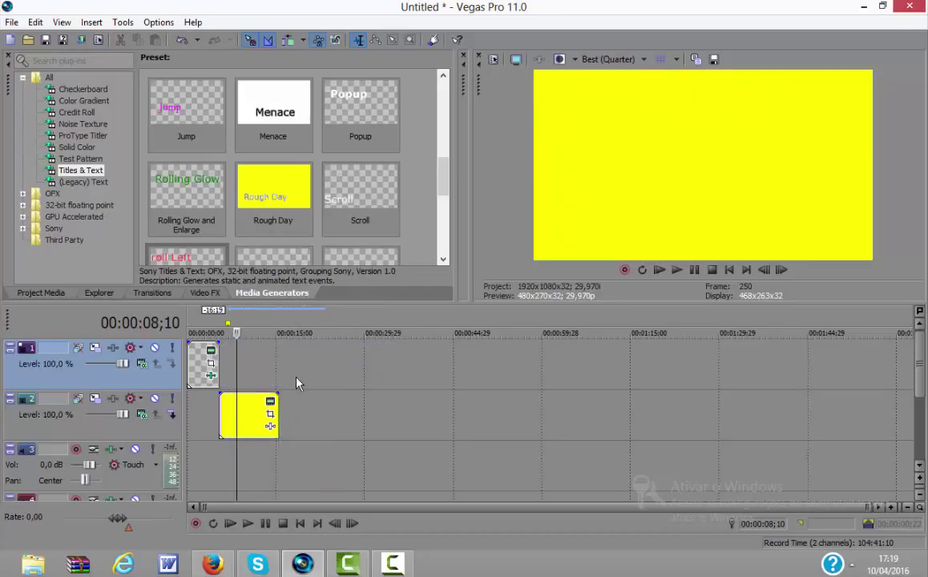
right_click(256, 332)
left_click(310, 453)
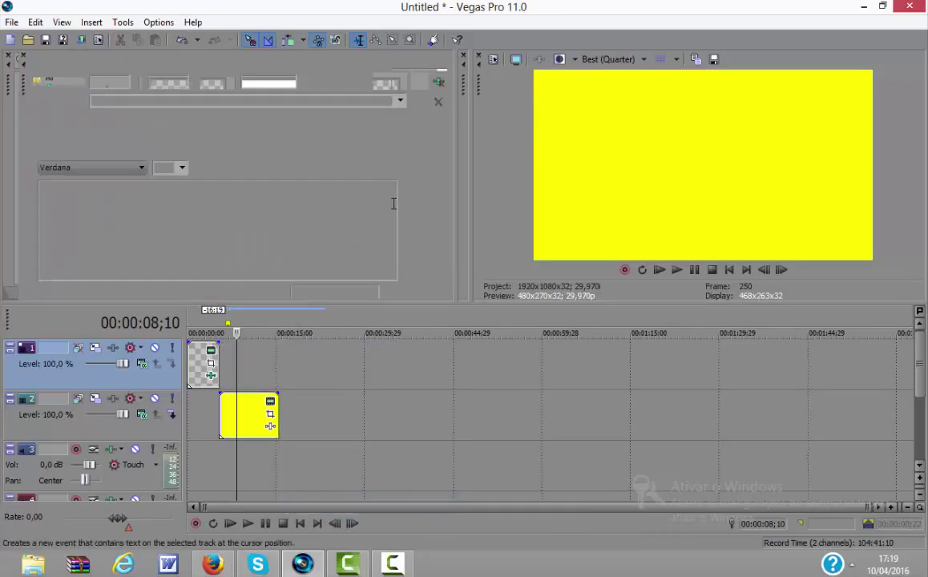
- Replace the new event's Sample Text with GAMEPLAYS
left_click_drag(345, 244, 48, 227)
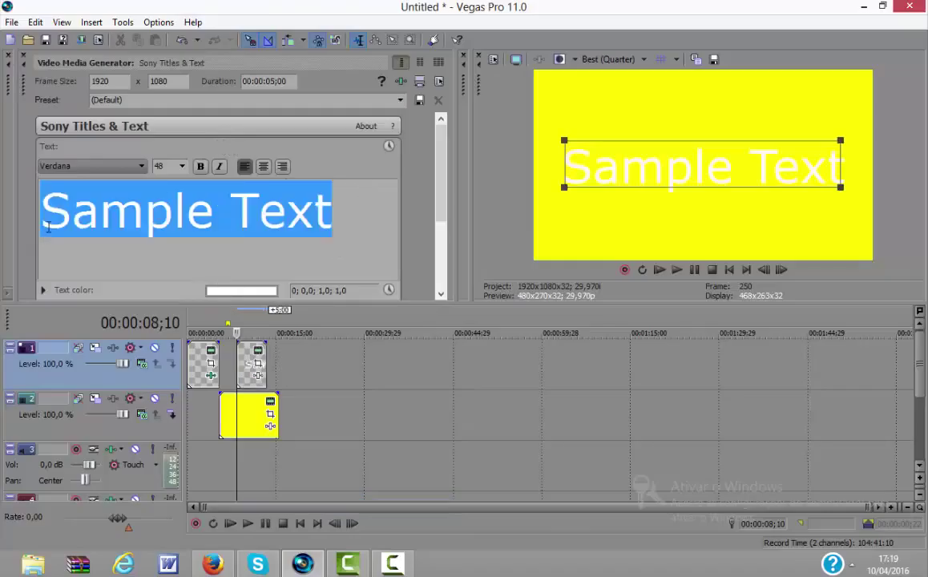
key("Delete")
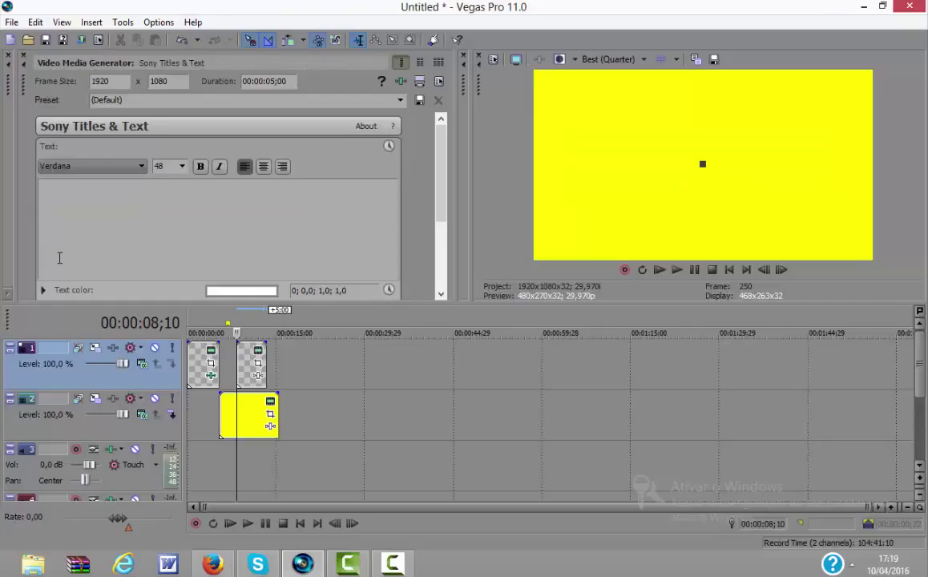
type("GAME")
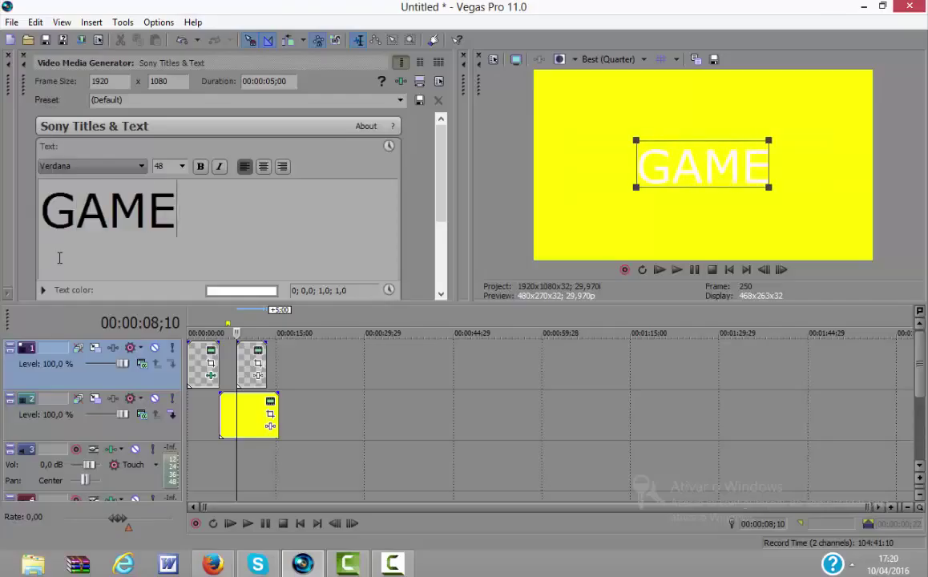
type("PLAS")
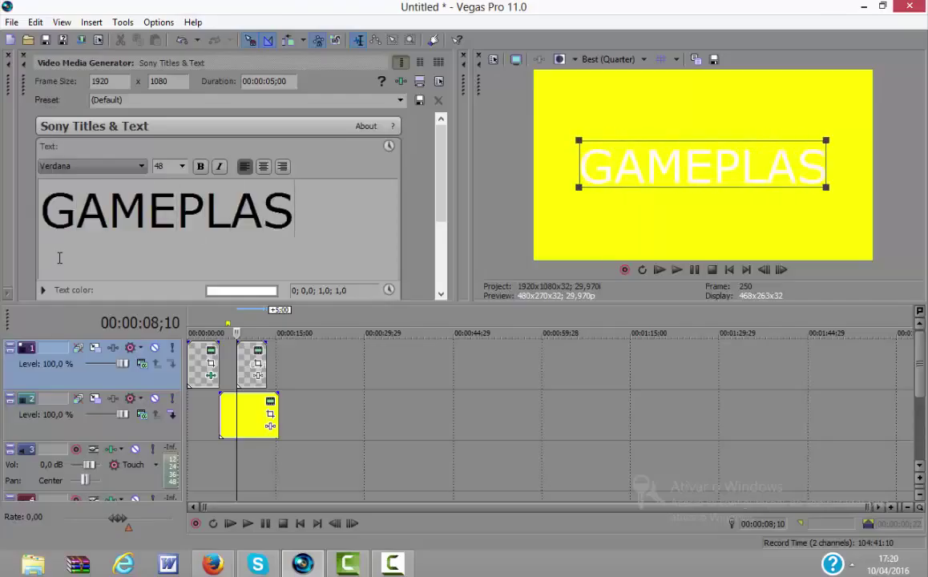
key("BackSpace")
type("YS")
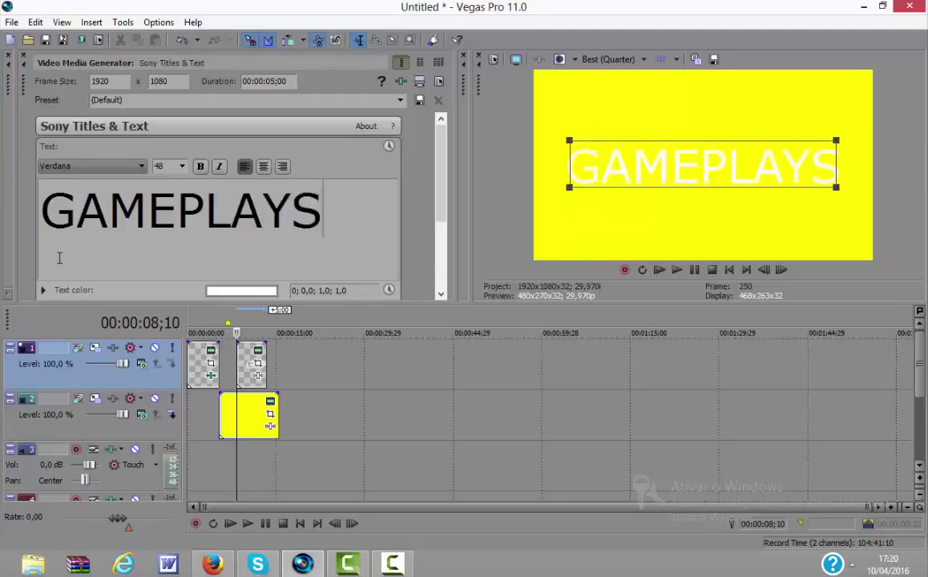
- Add an indented E and the word TUTORIAIS on separate lines below GAMEPLAYS
key("Return")
key("Return")
key("Return")
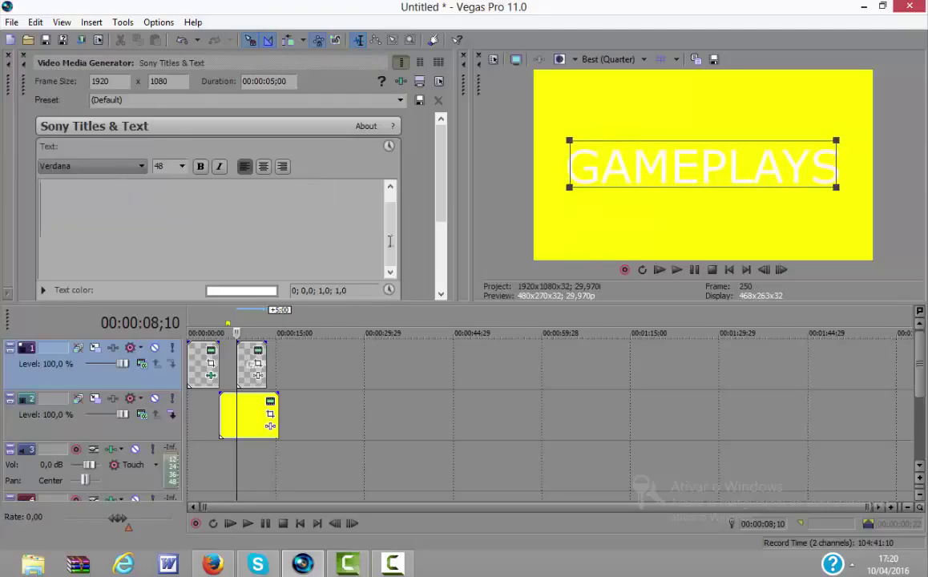
left_click_drag(390, 241, 389, 182)
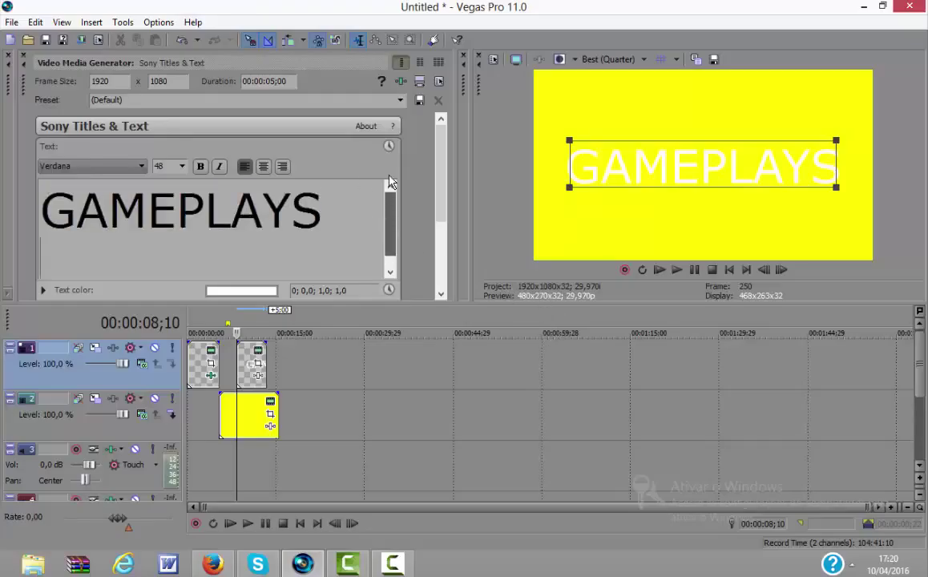
key("Return")
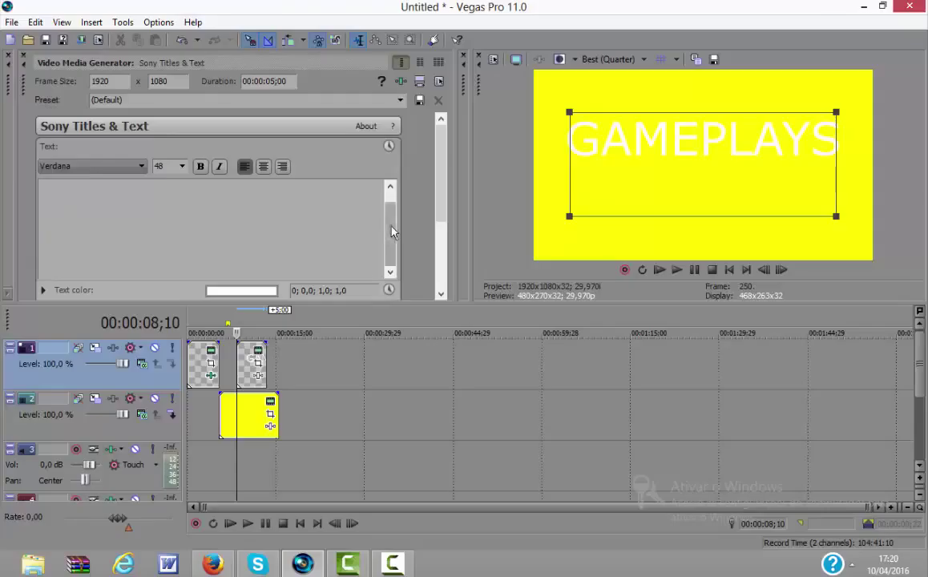
left_click_drag(391, 248, 387, 199)
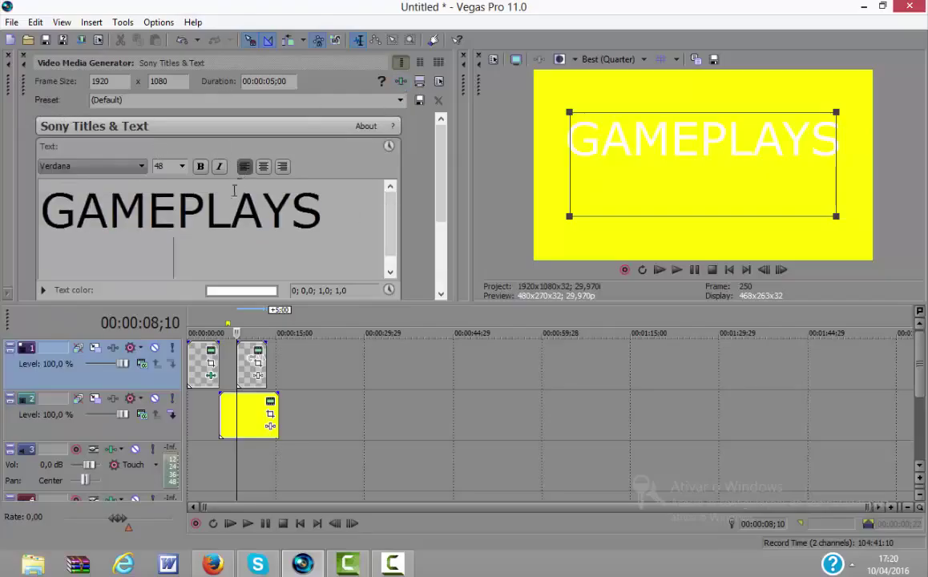
type("E")
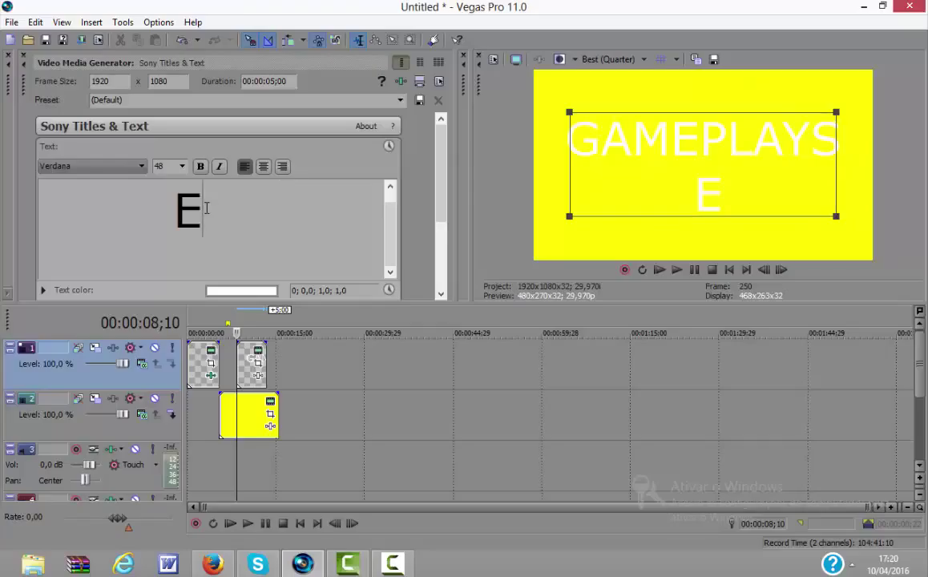
key("Return")
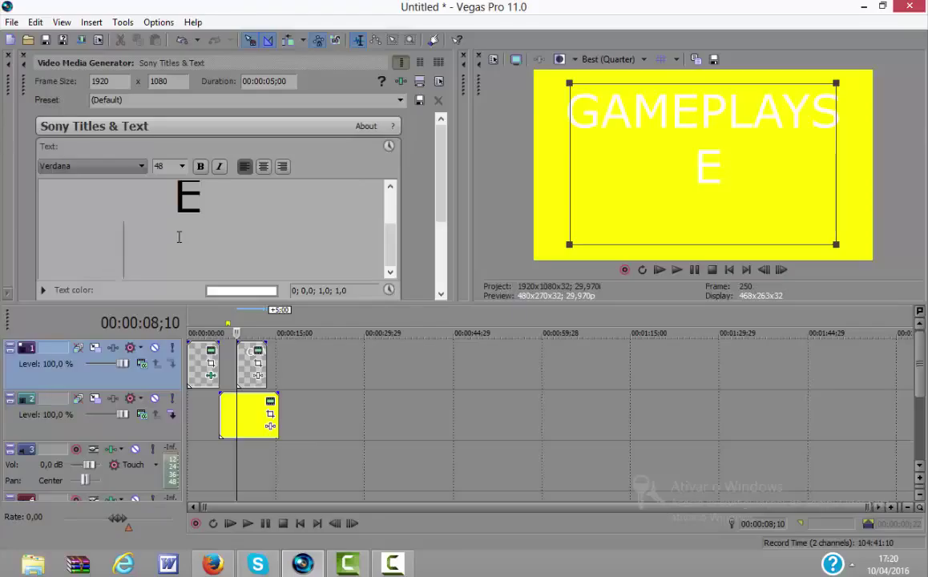
type("TUT")
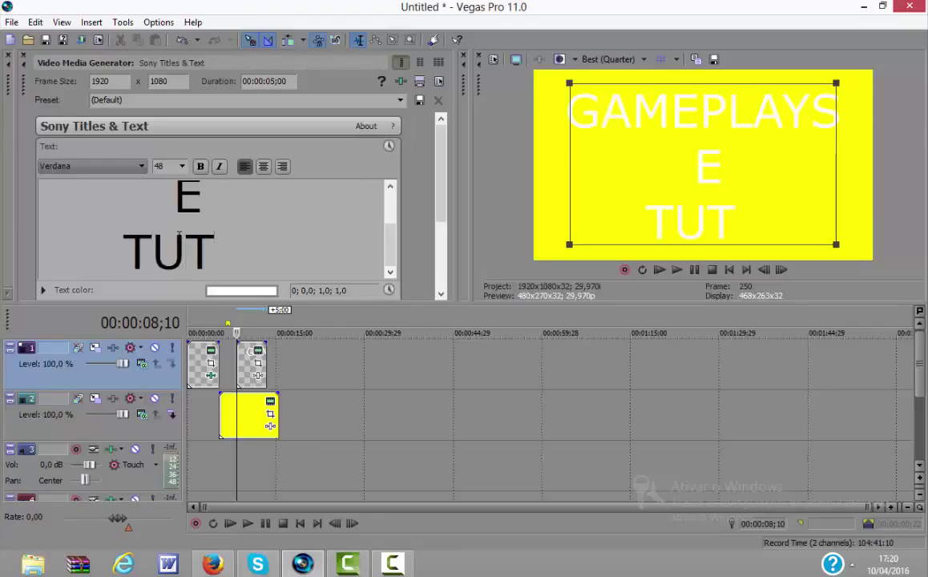
type("ORIA")
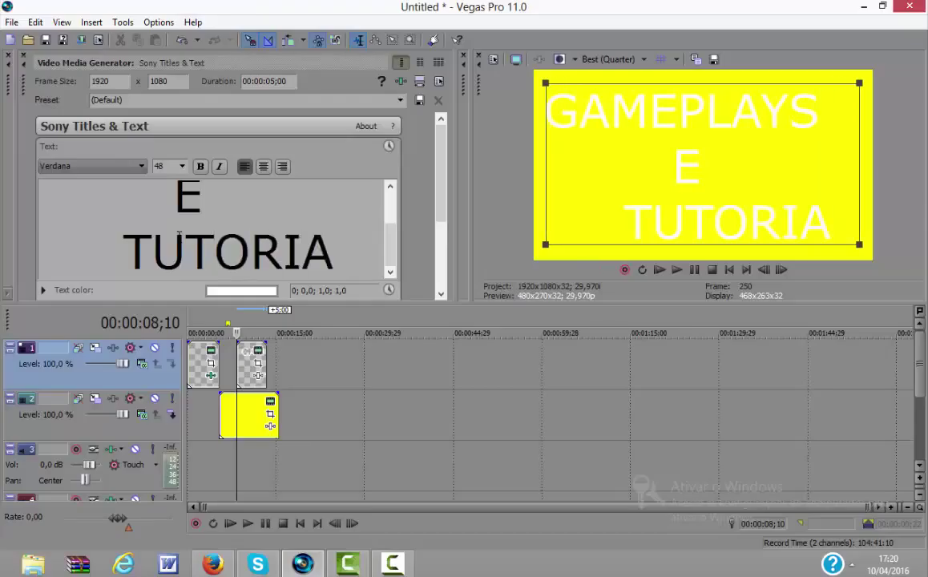
type("IS")
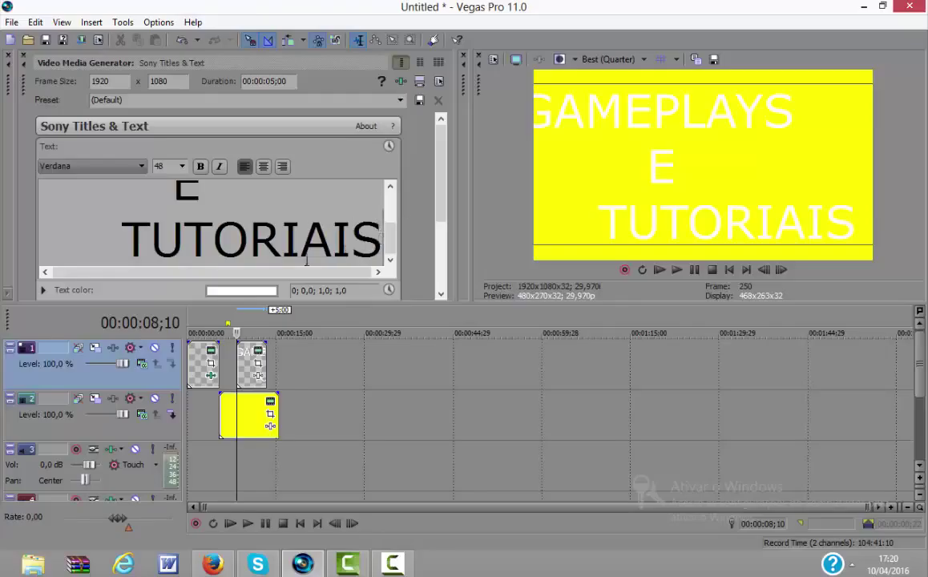
- Rewrite TUTORIAIS on the third line with a smaller indent so it sits more centrally beneath the E
left_click_drag(306, 260, 145, 246)
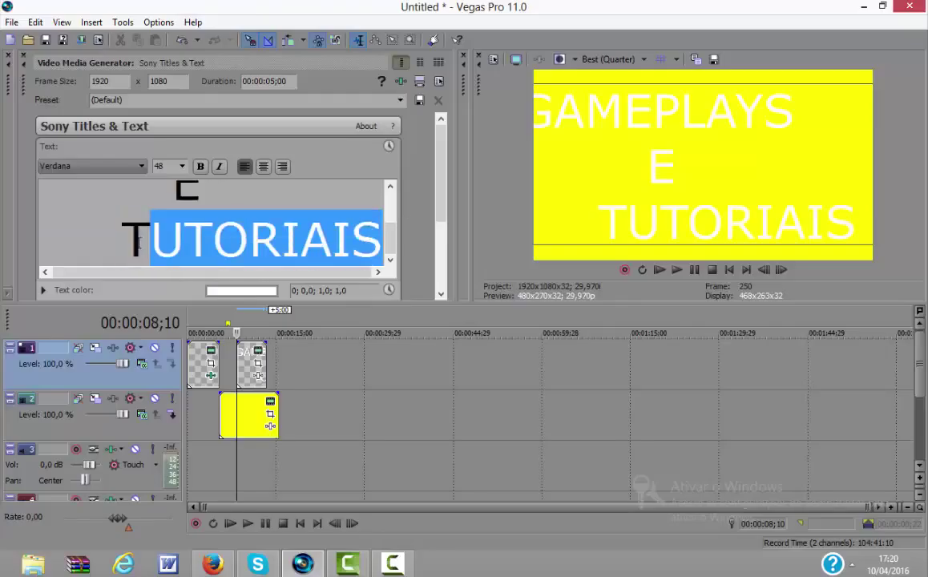
key("BackSpace")
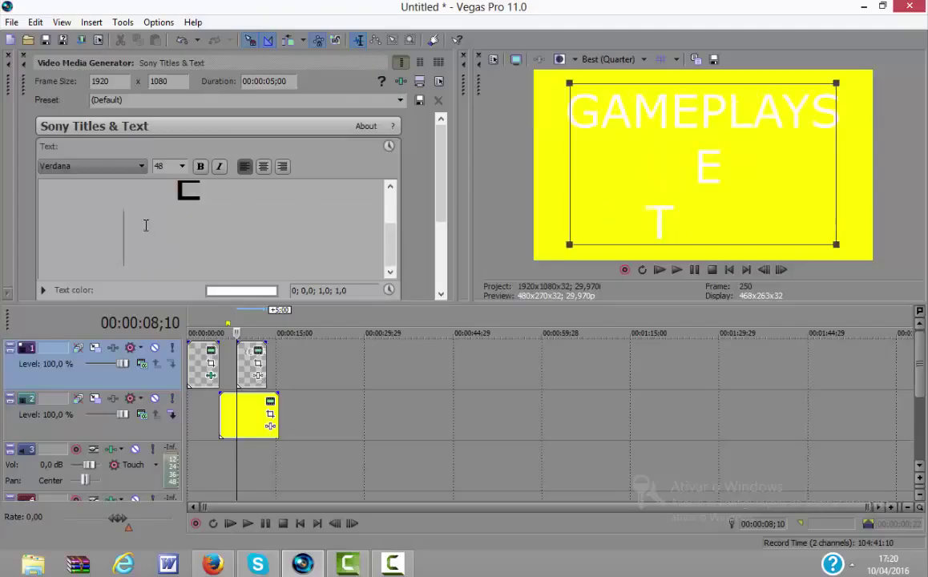
key("BackSpace")
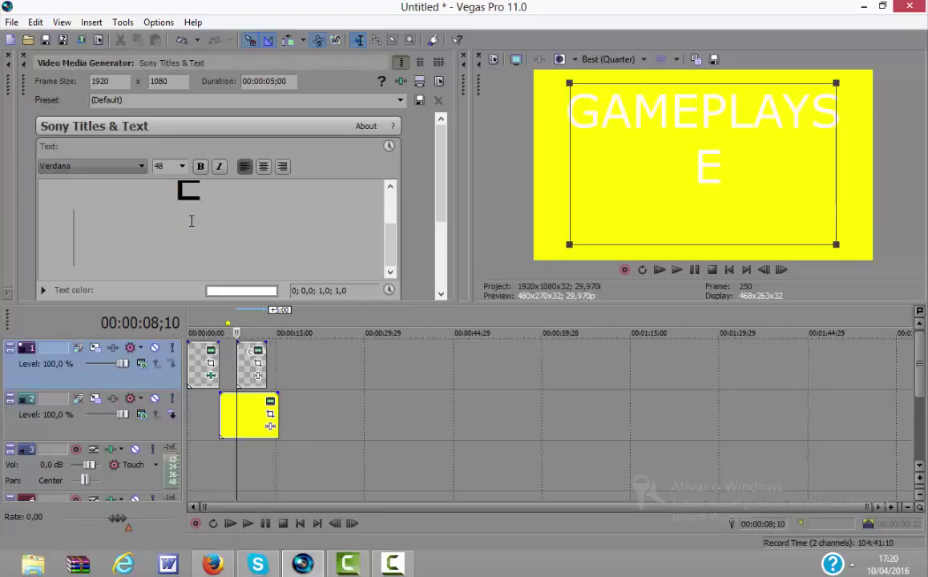
type("T")
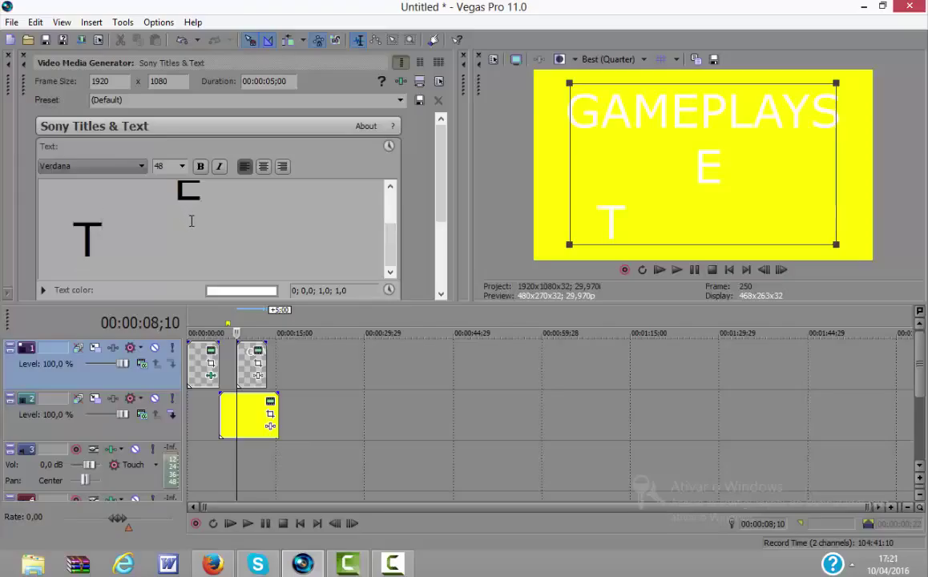
type("UTORI")
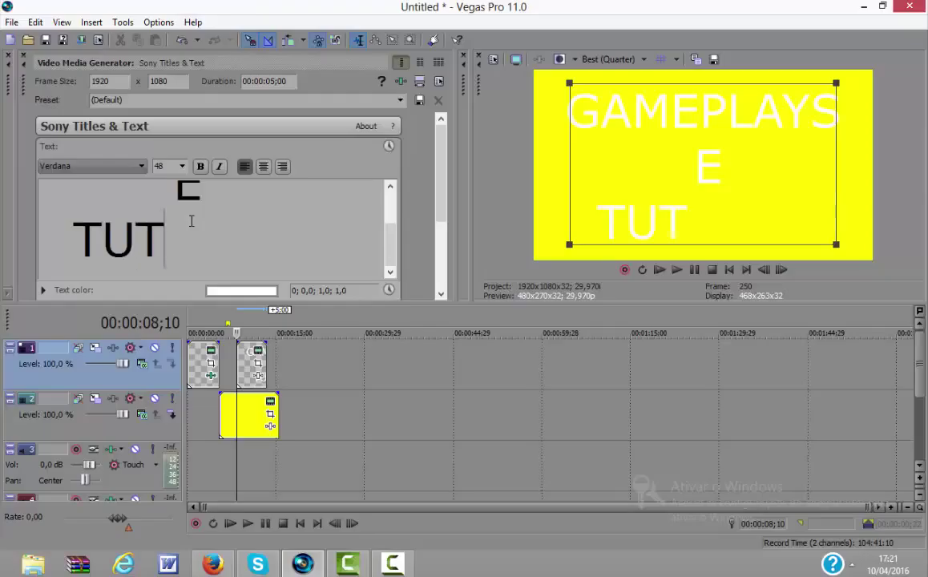
type("A")
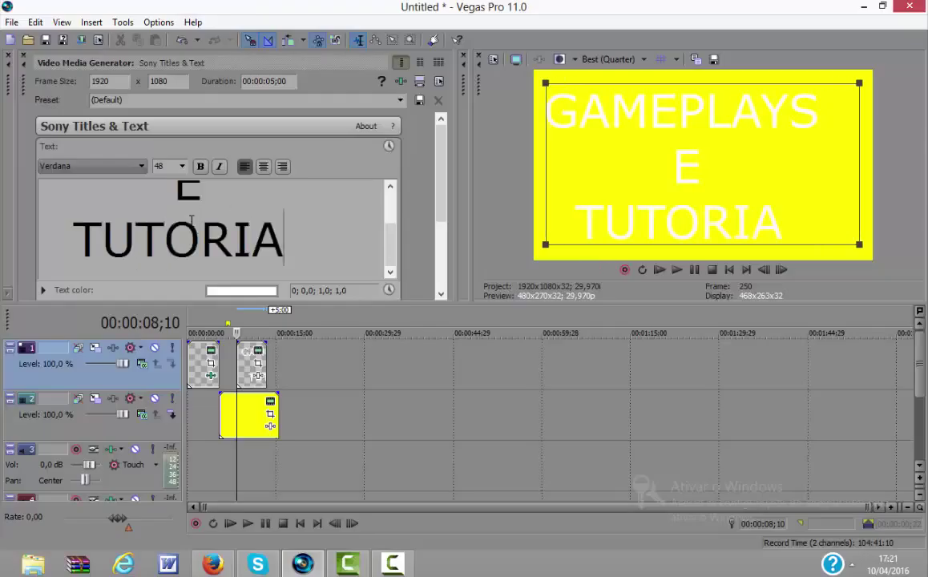
type("IS")
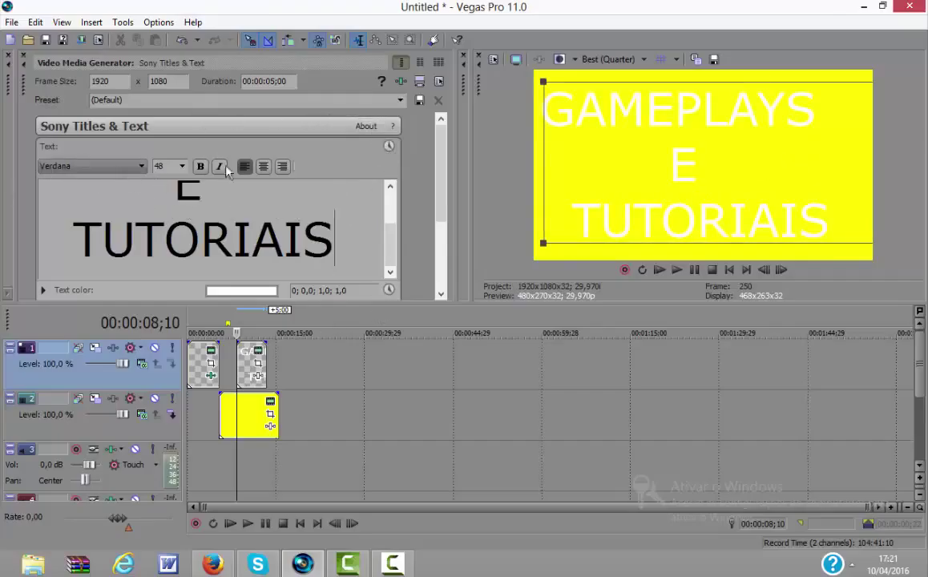
- Apply the Earthquake preset to the text event and set its text color to near-black, 246; 0,74; 0,06; 1,0
left_click(329, 100)
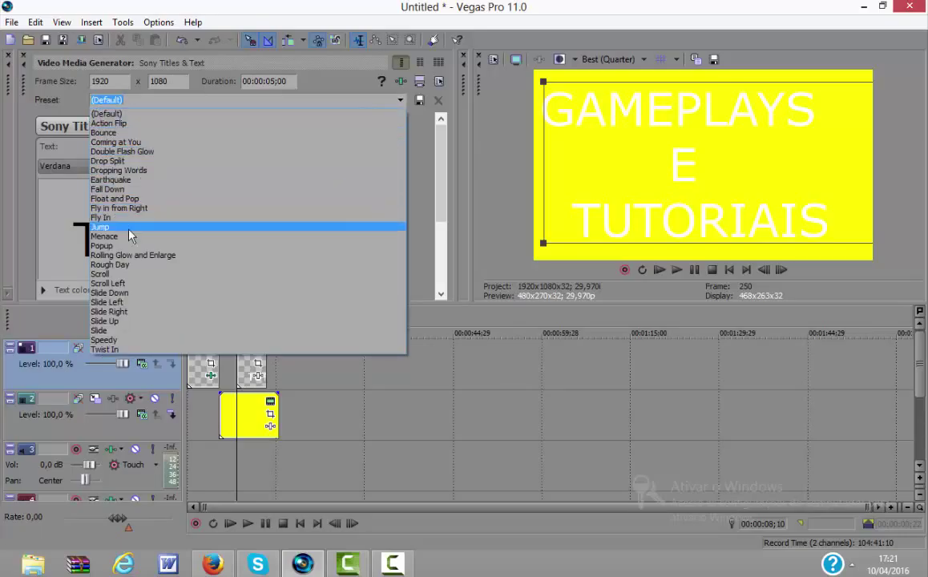
left_click(110, 179)
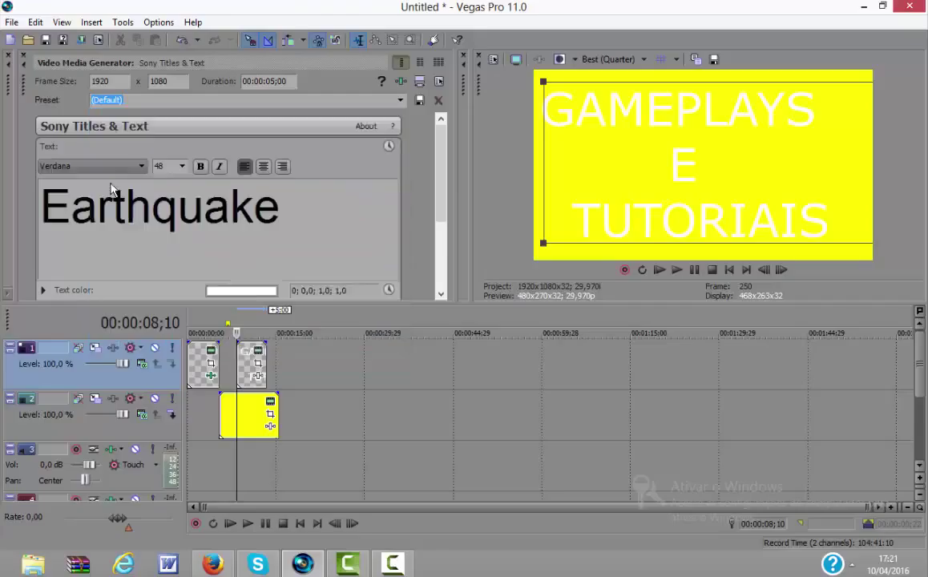
left_click(265, 293)
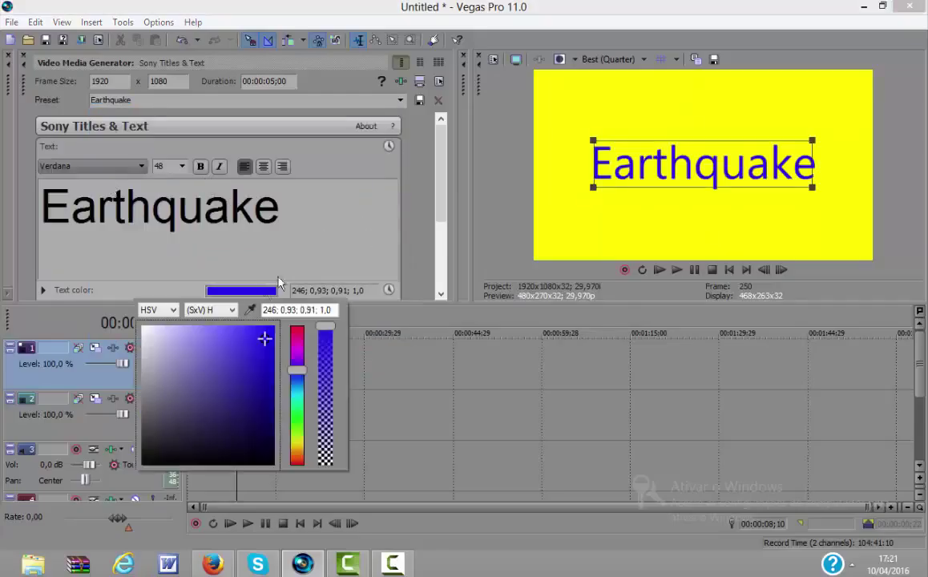
left_click(240, 458)
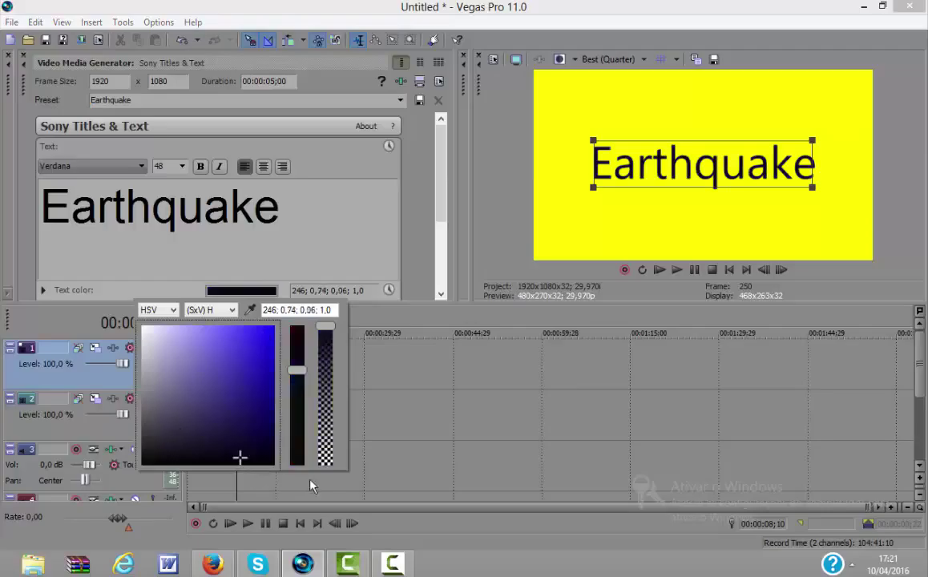
left_click(316, 207)
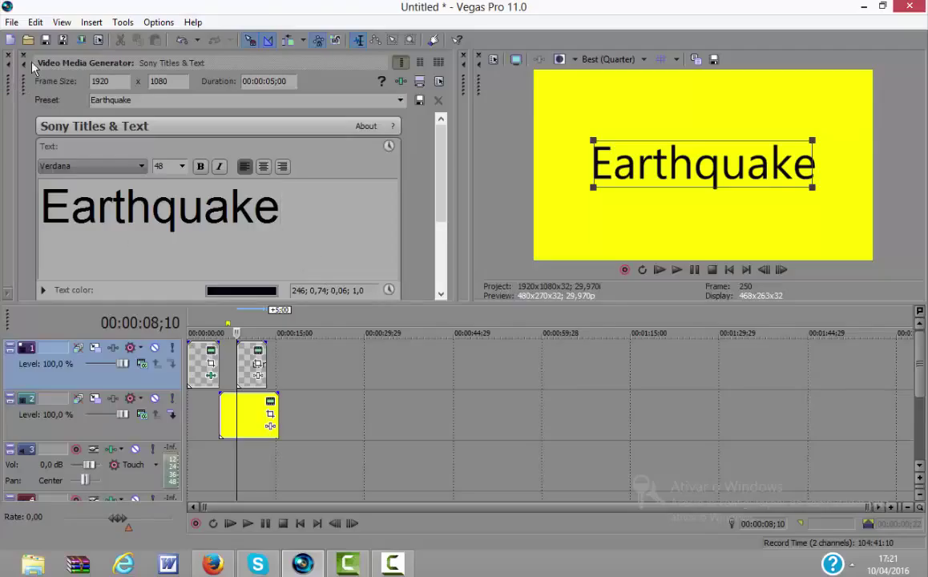
- Replace the Earthquake sample text with GAMEPLAYS
left_click_drag(270, 267, 44, 236)
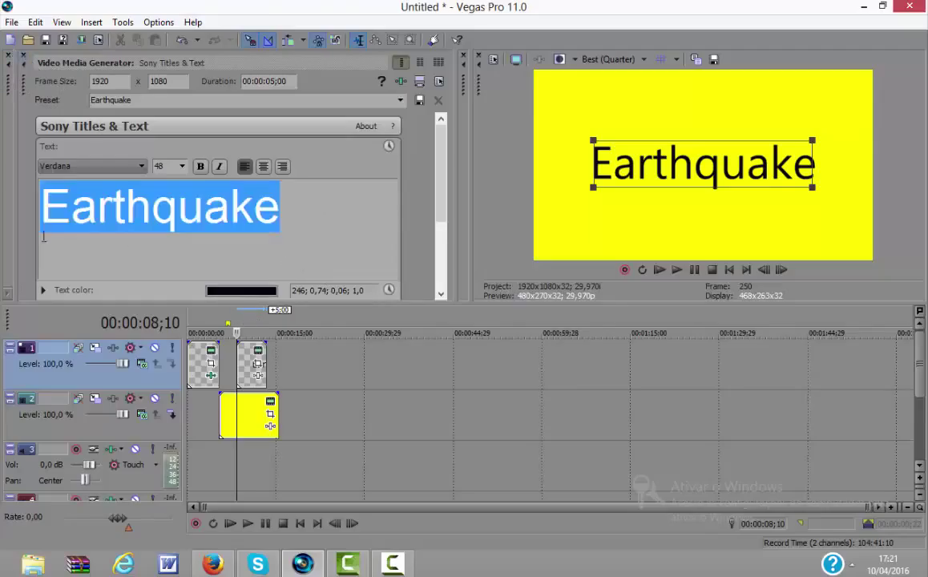
key("Delete")
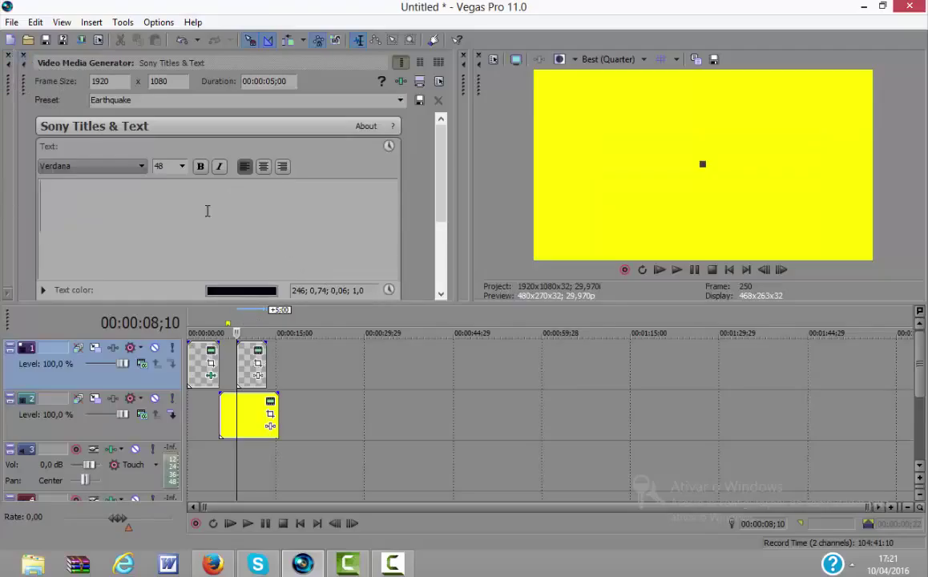
type("GA")
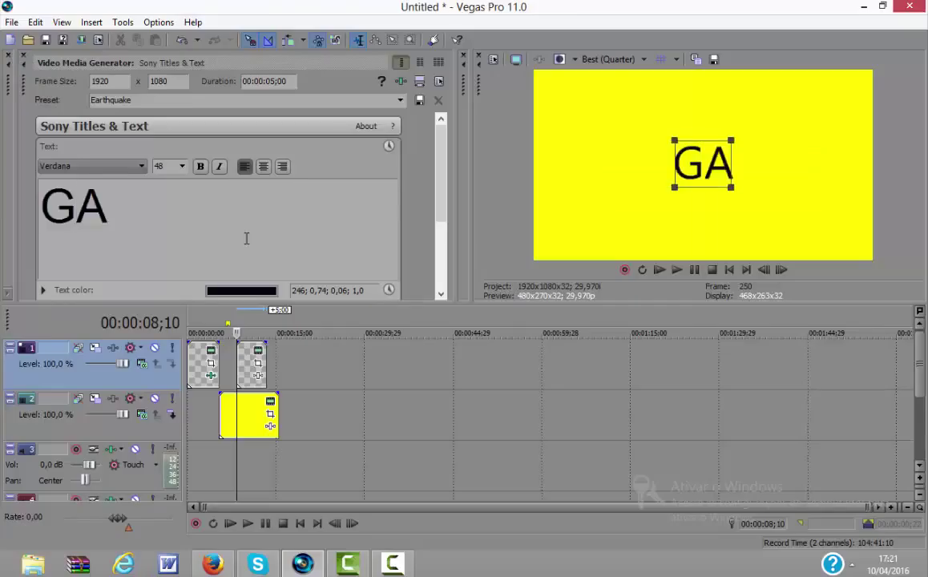
type("MEPLAYS")
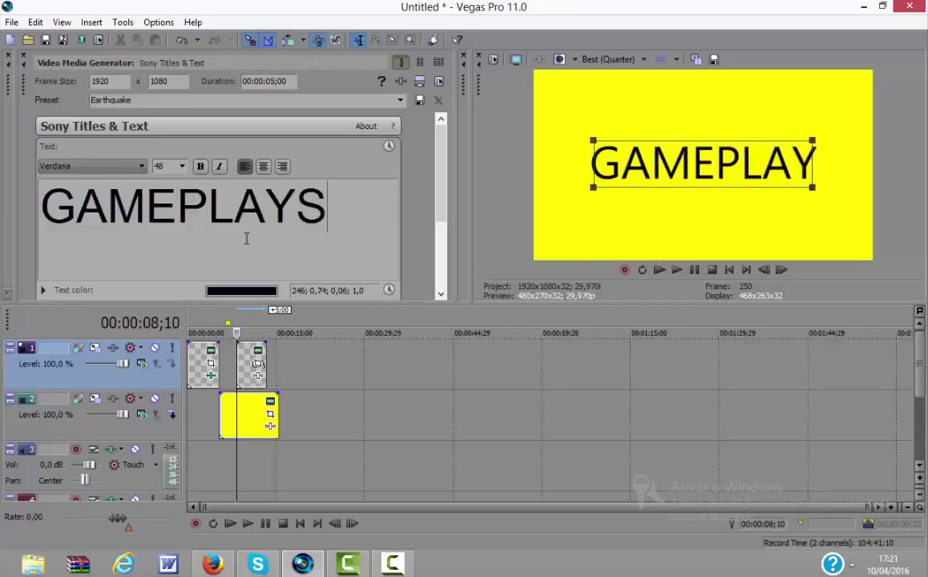
left_click(395, 563)
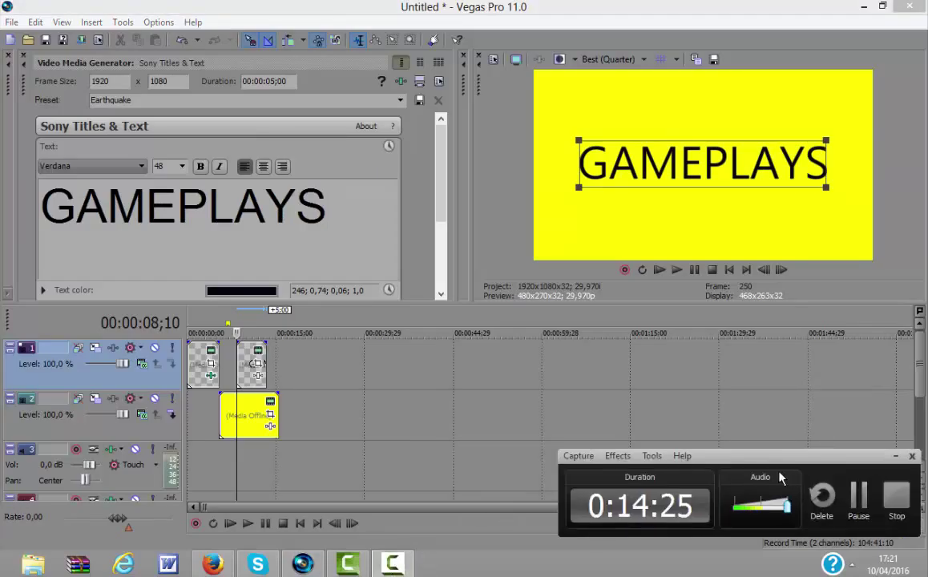
left_click(858, 495)
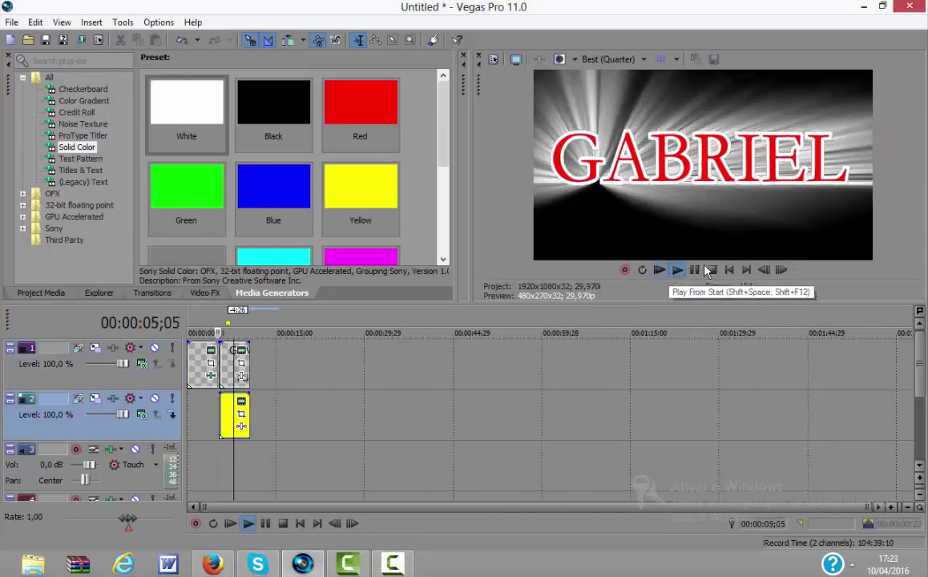
- Play the intro from the start past the end of the GAMEPLAYS E TUTORIAIS text and pause playback
left_click(658, 270)
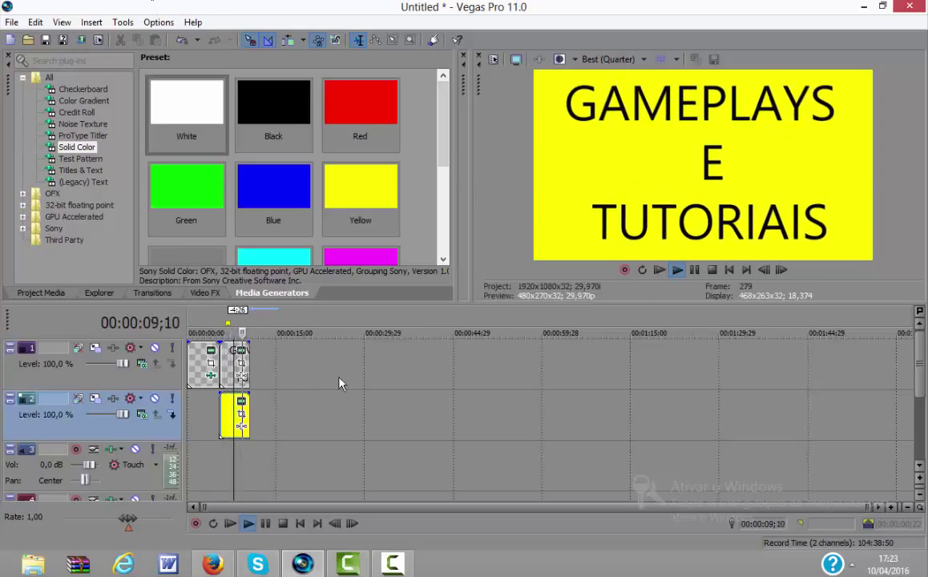
left_click(243, 351)
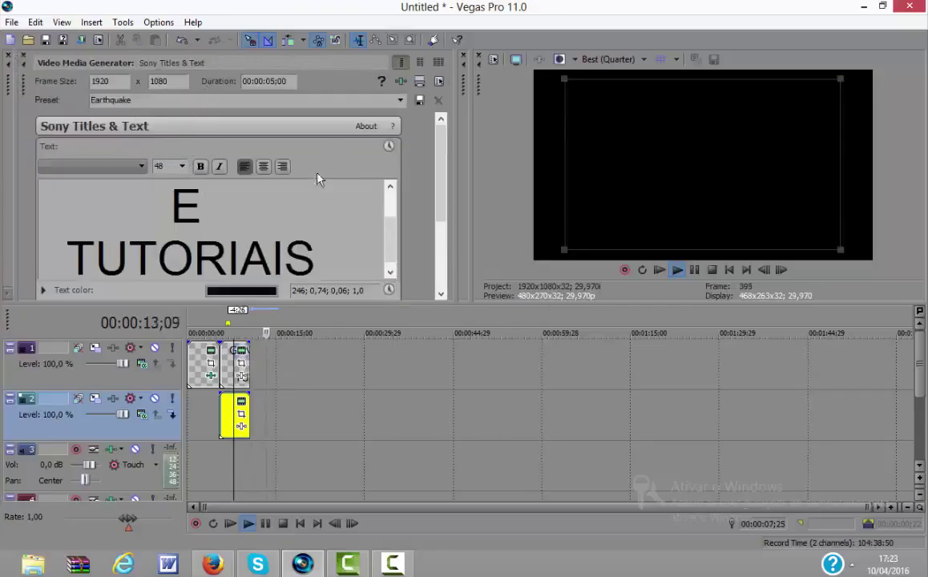
left_click(694, 270)
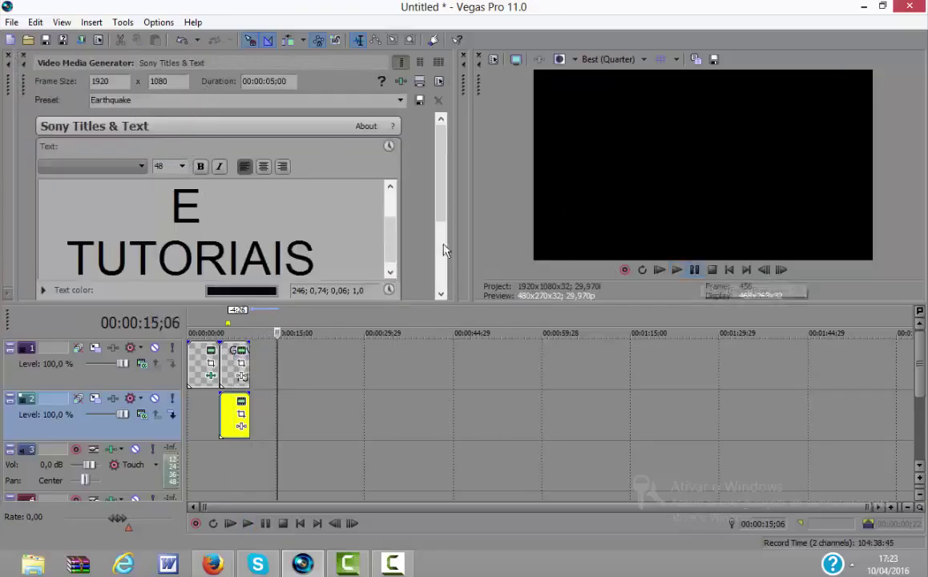
- Review the GAMEPLAYS, E and TUTORIAIS lines in the Earthquake text event's generator settings and close them
left_click(401, 99)
left_click(401, 100)
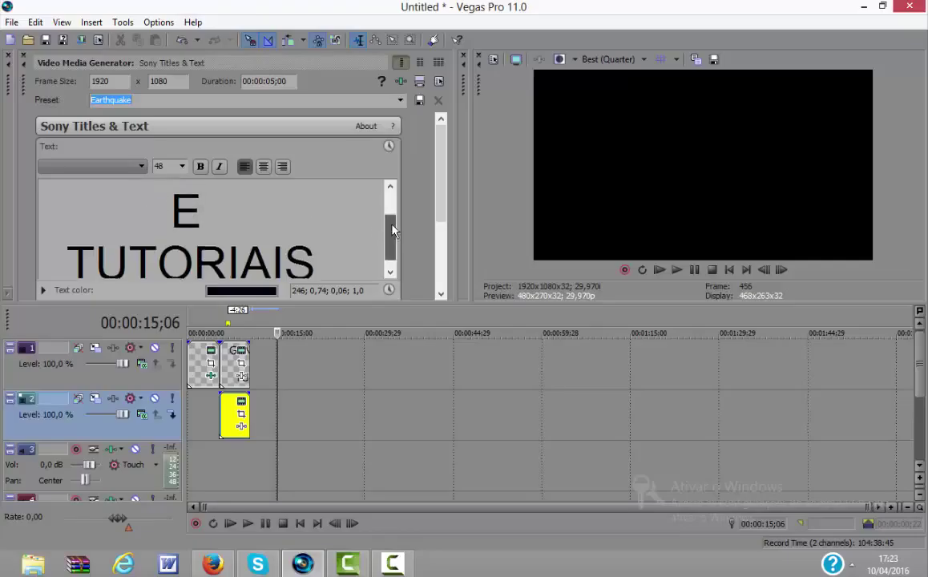
scroll(391, 225, "up", 2)
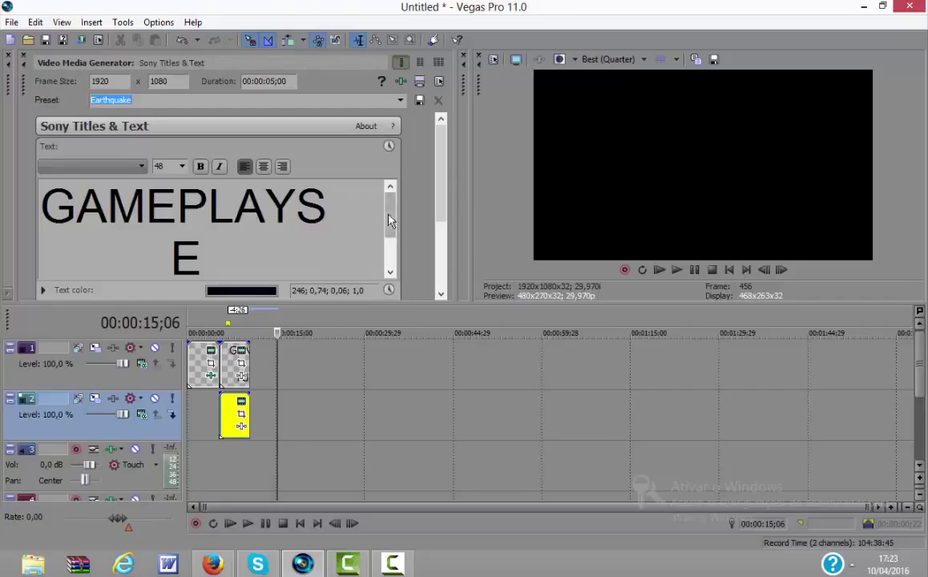
left_click_drag(390, 220, 389, 248)
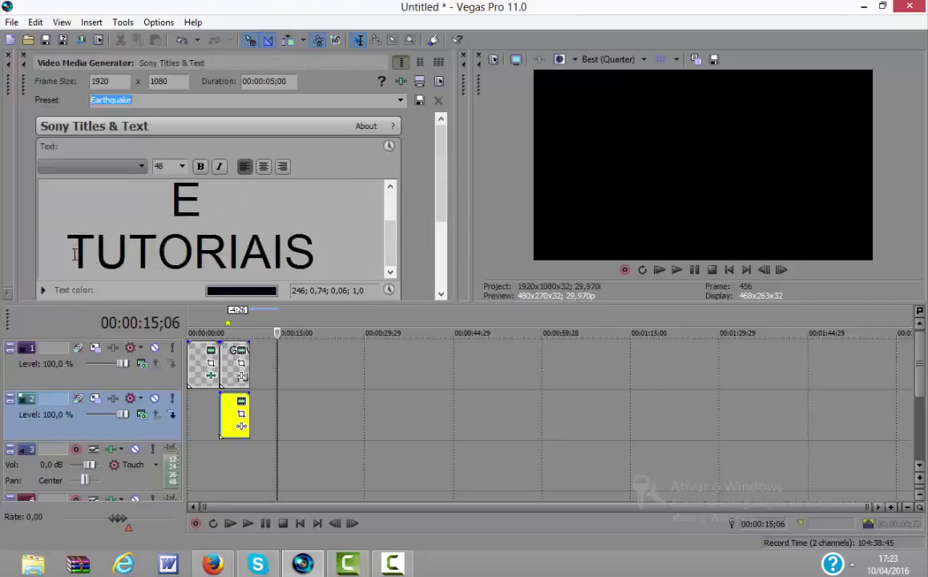
left_click_drag(385, 249, 384, 218)
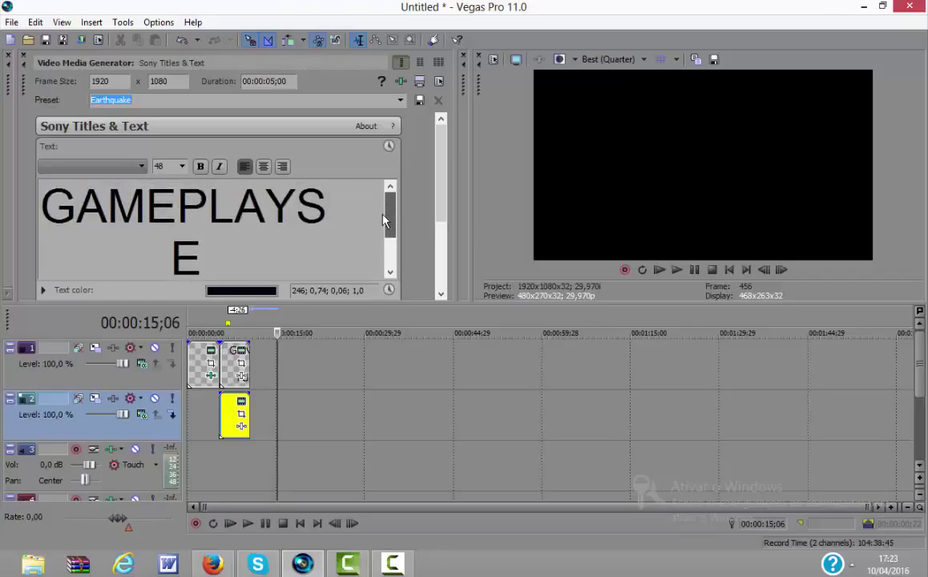
scroll(383, 224, "down", 2)
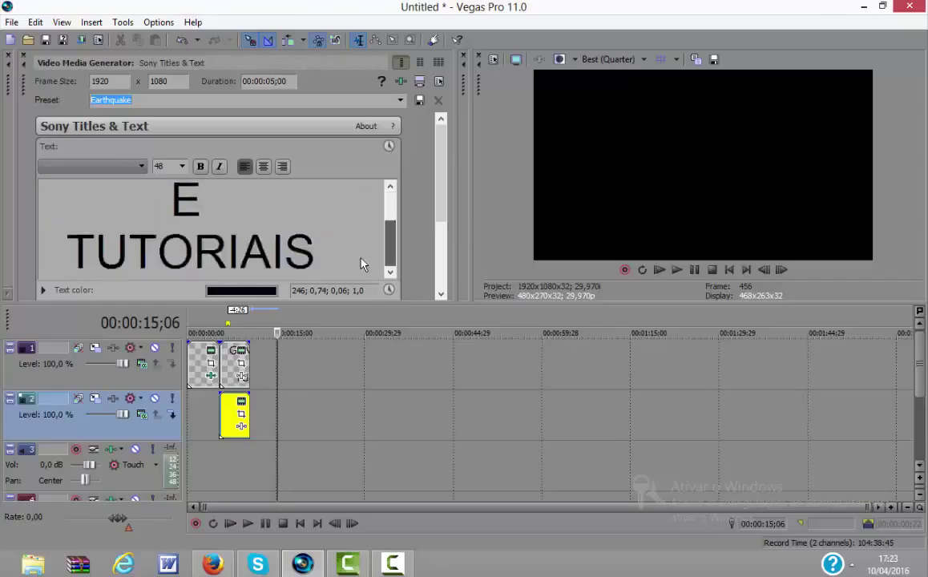
scroll(363, 258, "up", 2)
scroll(363, 258, "down", 1)
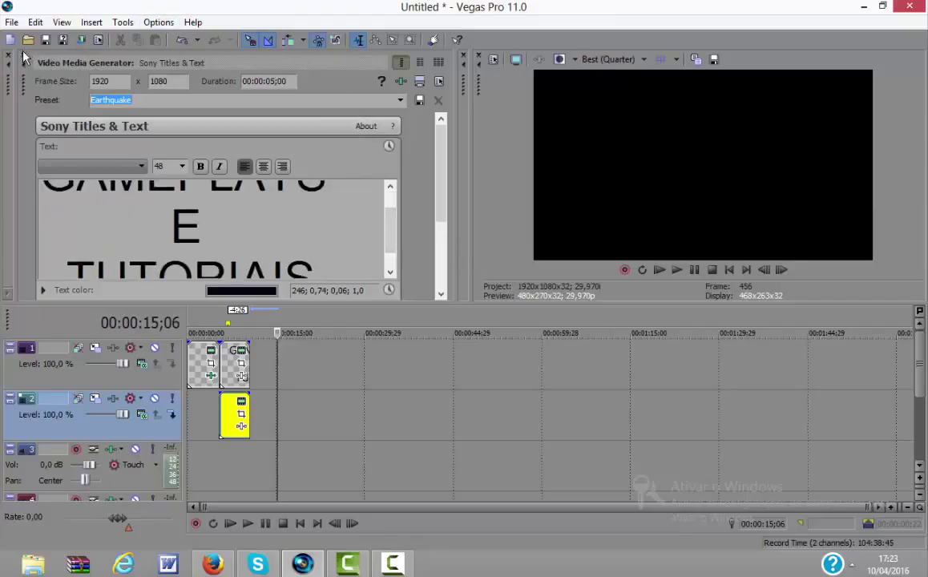
left_click(22, 53)
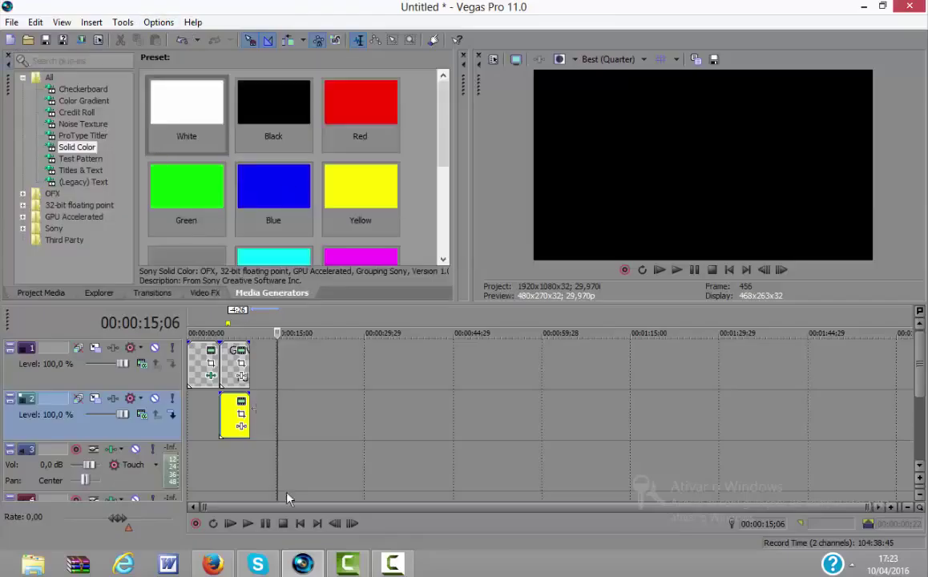
- Add a Blue Solid Color event on track 2 after the yellow background event
left_click(228, 415)
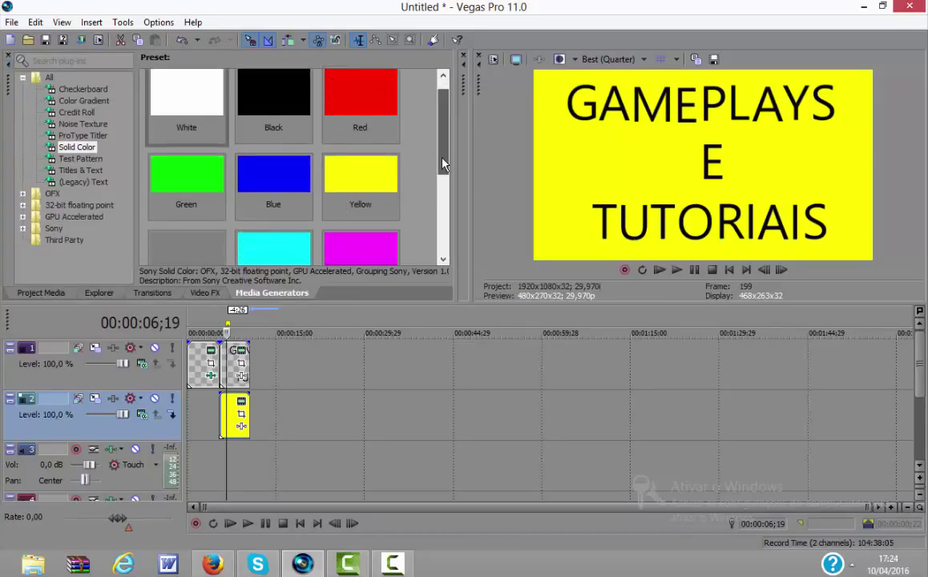
left_click_drag(445, 128, 406, 99)
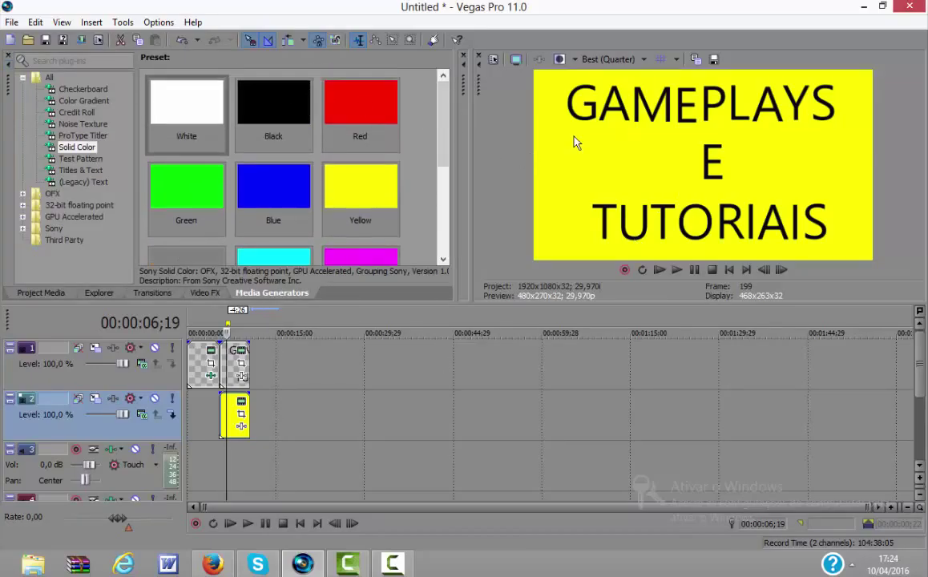
left_click(250, 96)
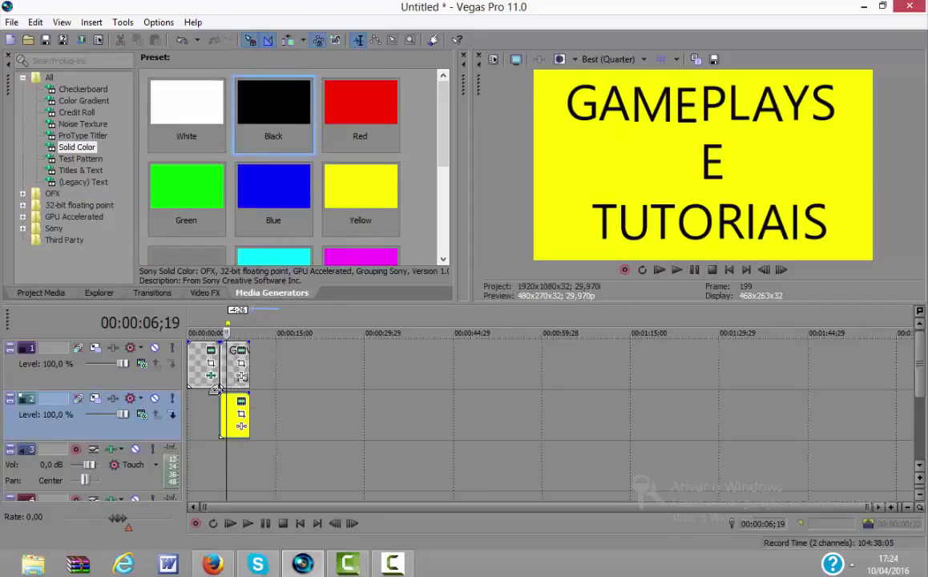
left_click(218, 390)
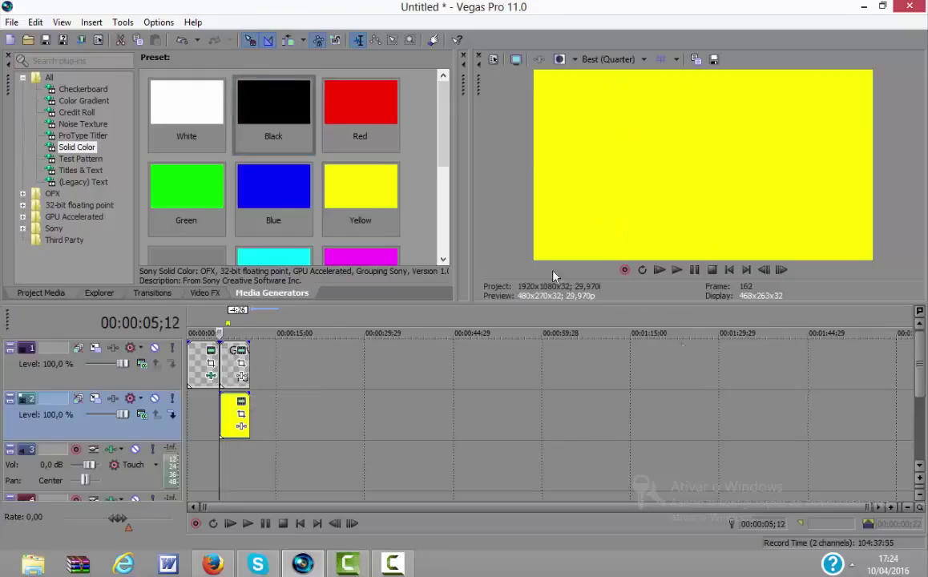
left_click(303, 227)
left_click_drag(303, 227, 375, 414)
left_click_drag(282, 467, 308, 415)
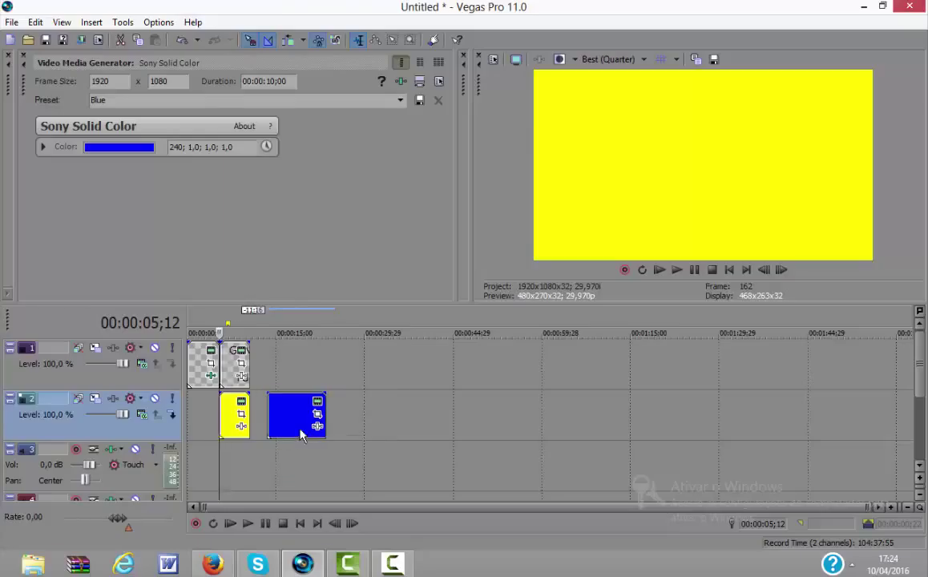
- Delete the yellow background event and fit the blue event beneath the GAMEPLAYS E TUTORIAIS text in its place
left_click(233, 425)
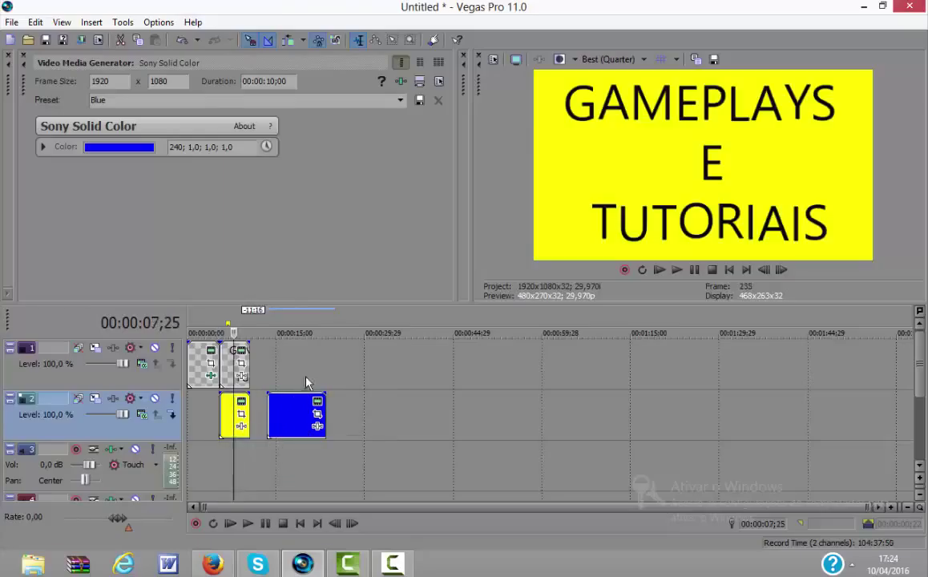
key("Delete")
left_click_drag(297, 424, 249, 427)
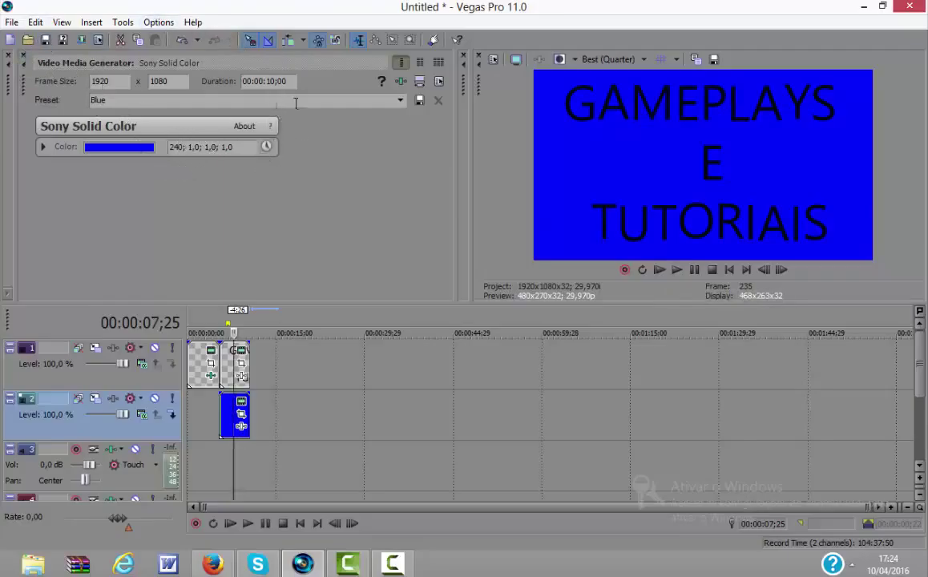
left_click(399, 100)
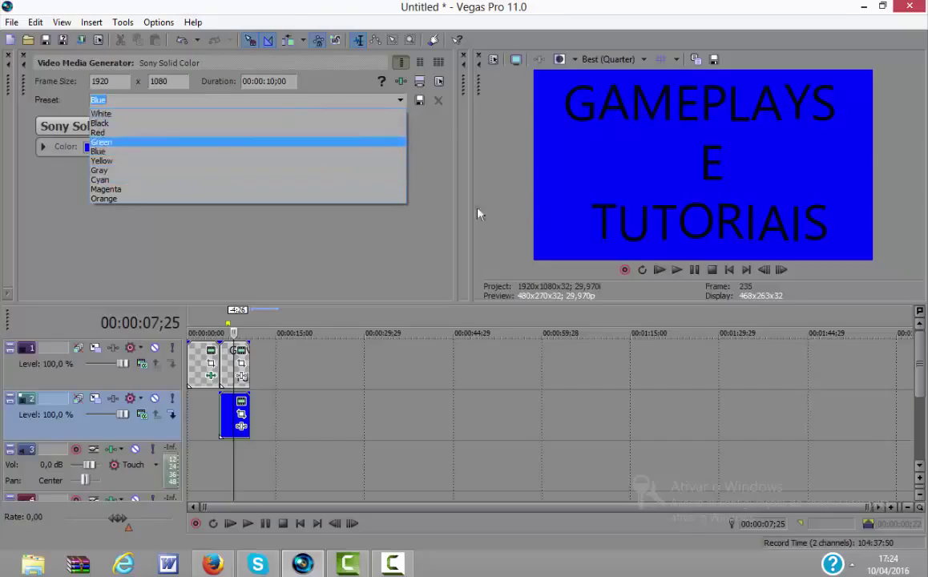
left_click(422, 225)
left_click(86, 149)
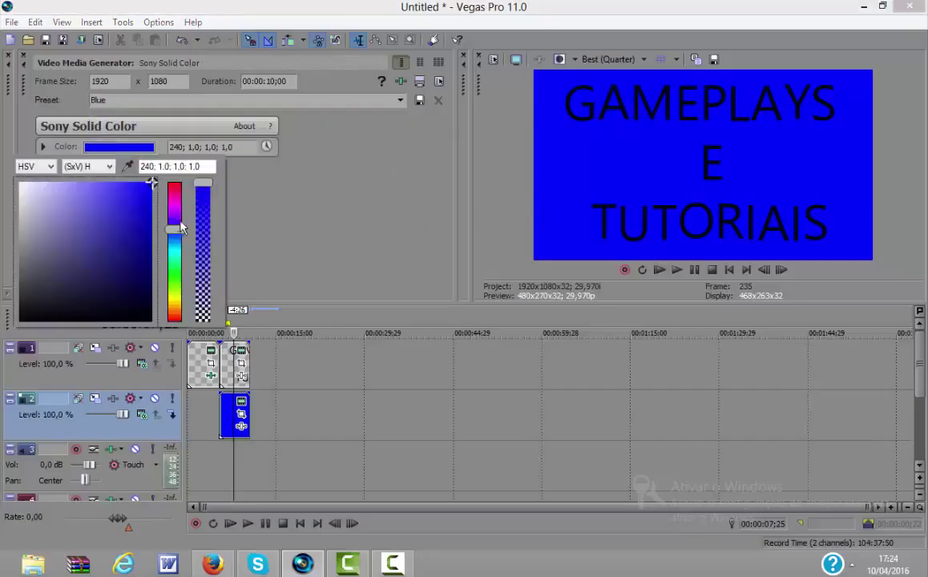
left_click(286, 164)
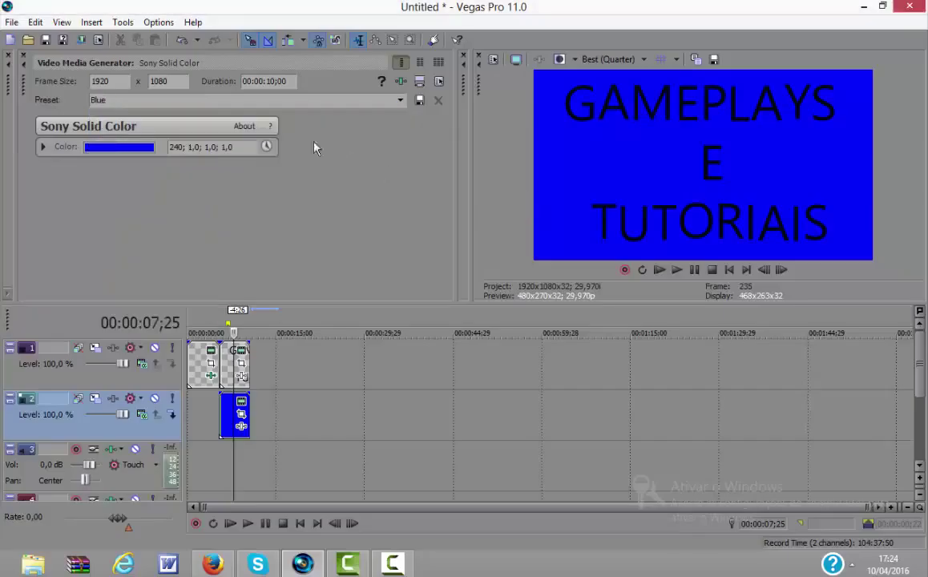
- Animate the blue background's color and add a keyframe at 00:00:01;07 with the Yellow preset
left_click(266, 147)
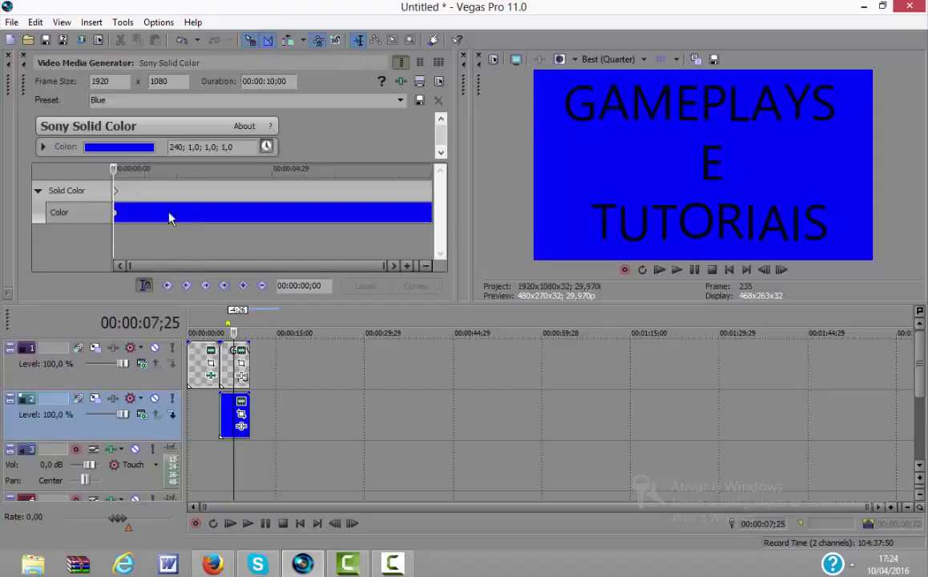
left_click(160, 214)
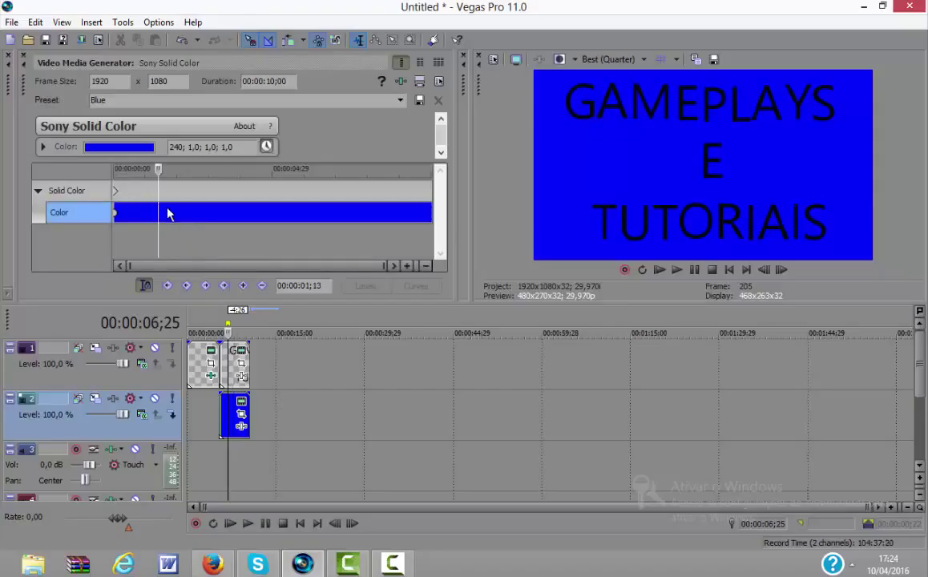
left_click(152, 213)
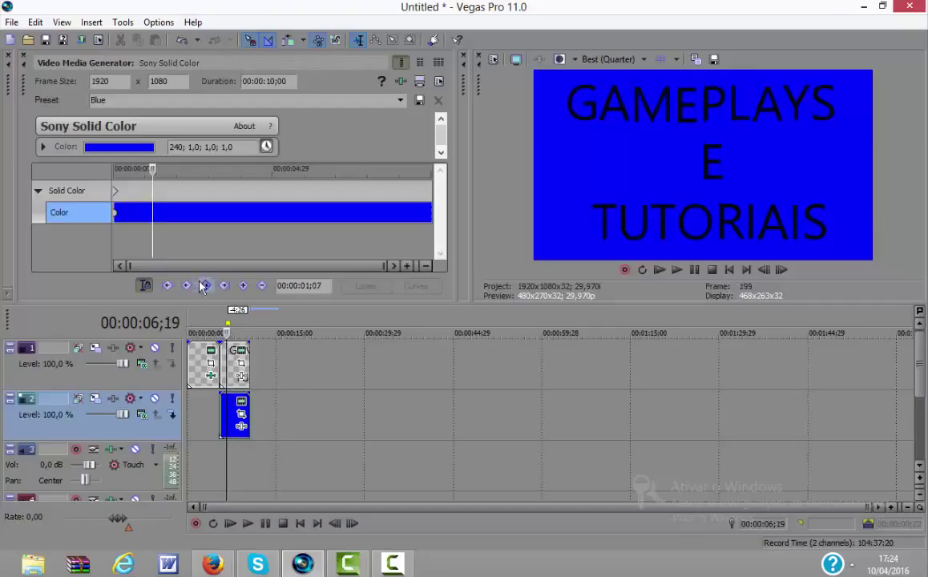
double_click(152, 212)
double_click(252, 101)
left_click(400, 100)
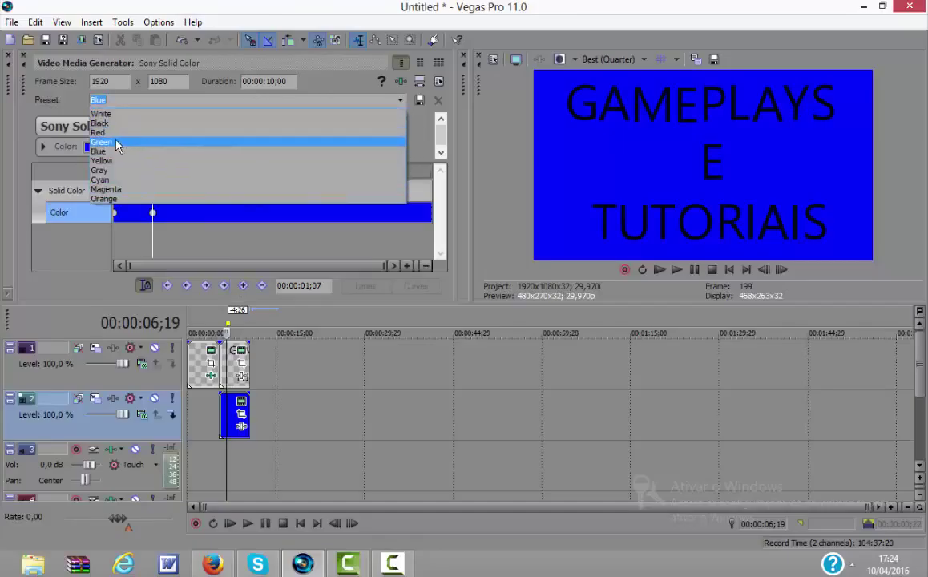
left_click(102, 160)
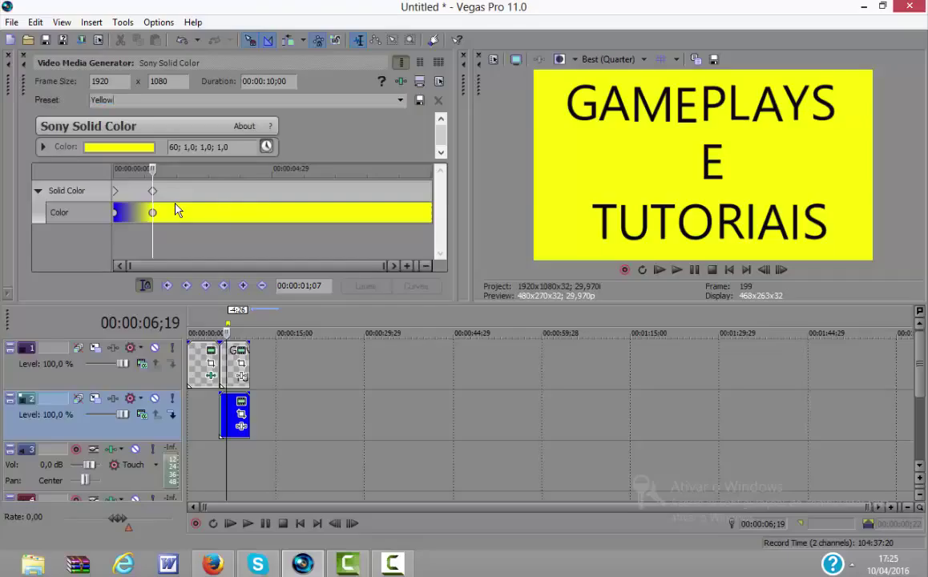
- Add a background color keyframe at 00:00:01;28 with the Red preset and close the generator settings
left_click(174, 208)
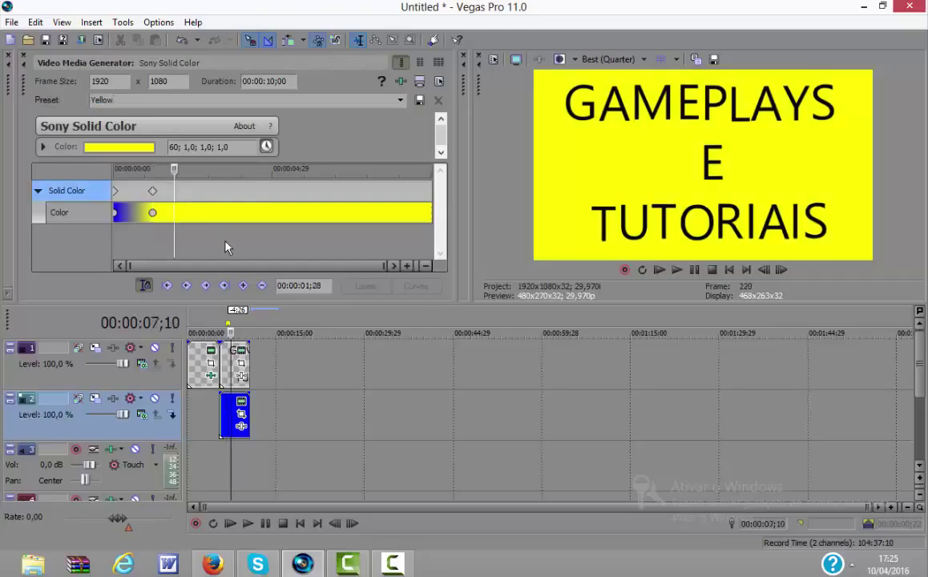
left_click(400, 101)
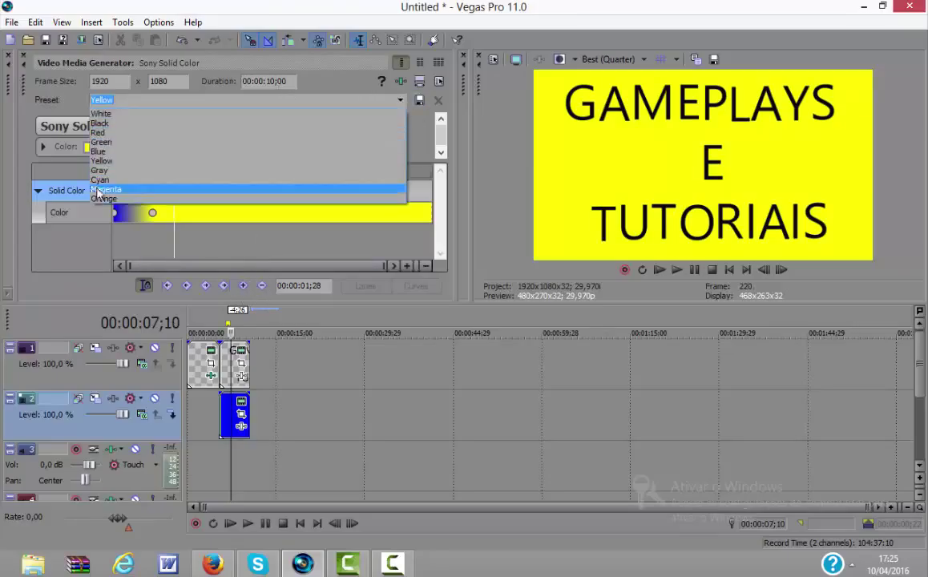
left_click(99, 132)
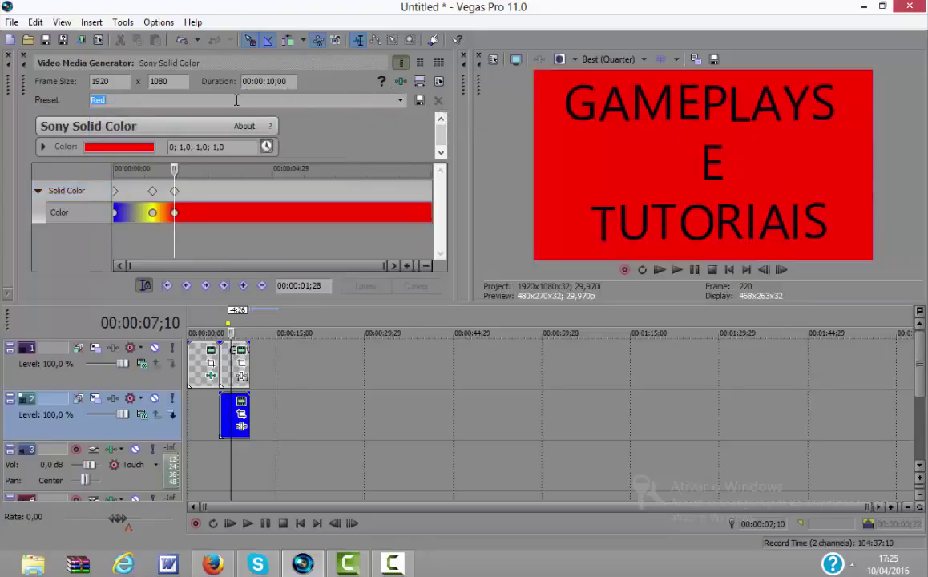
left_click(23, 61)
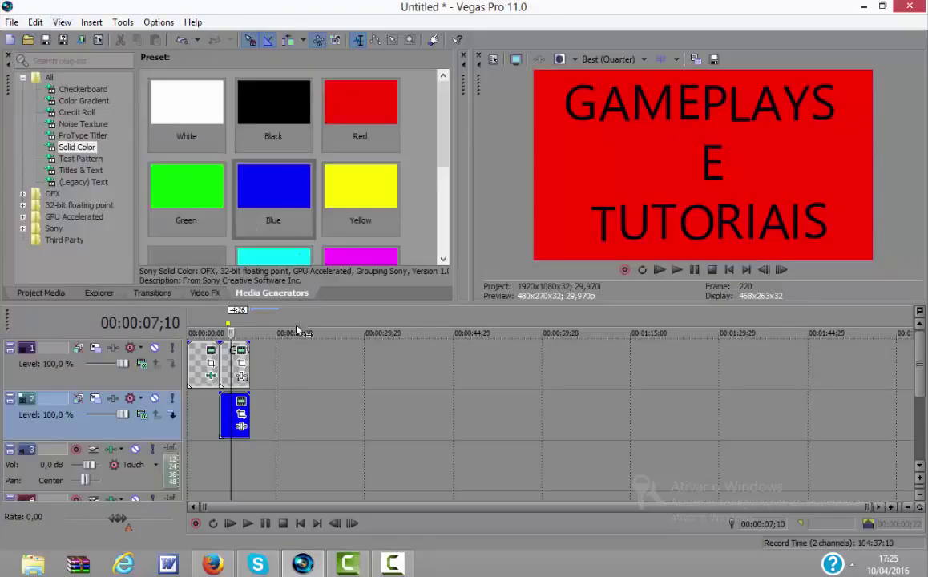
- Play the intro to check the animated background colors behind the text, and pause after the last event
left_click(678, 269)
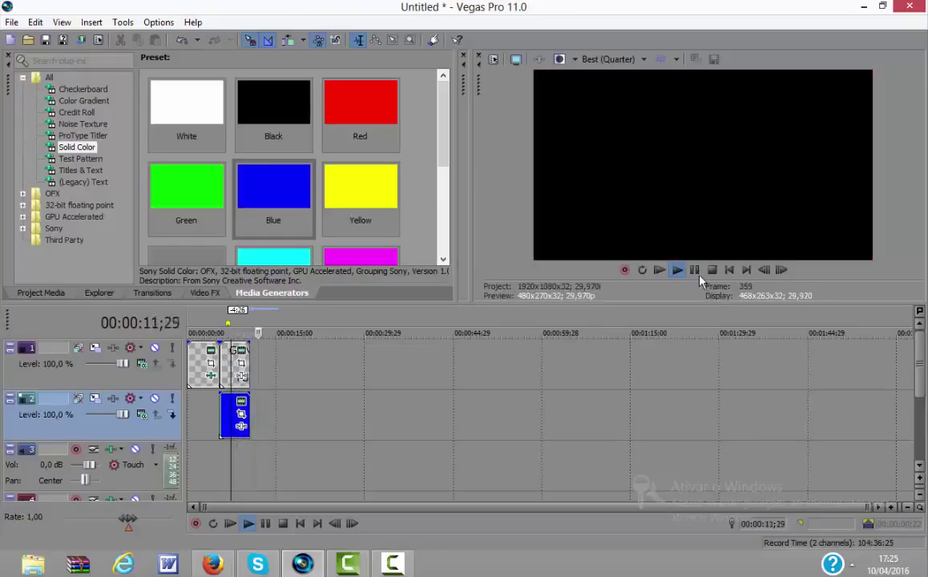
left_click(694, 269)
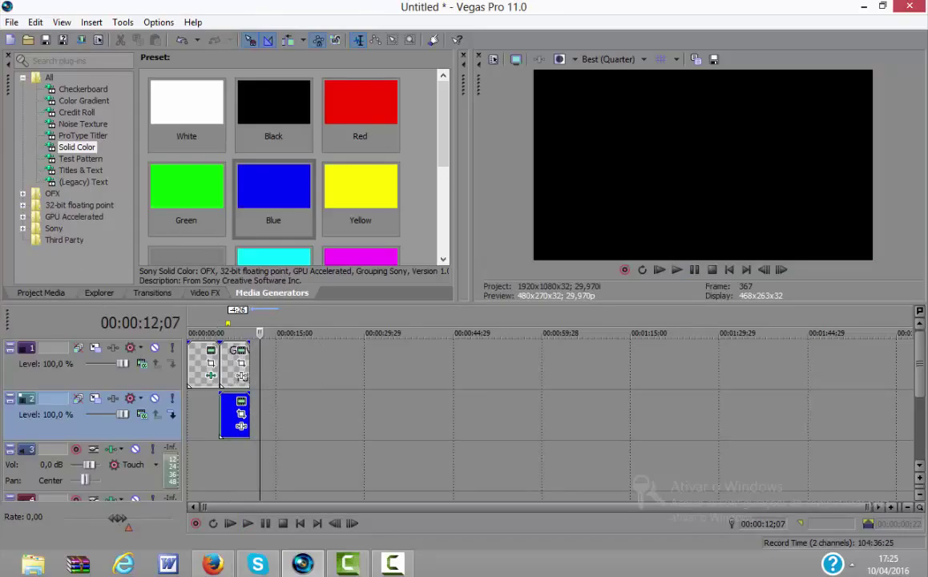
- Open the Render As settings and choose the desktop folder with the name INTRO DO V for the rendered file
left_click(12, 22)
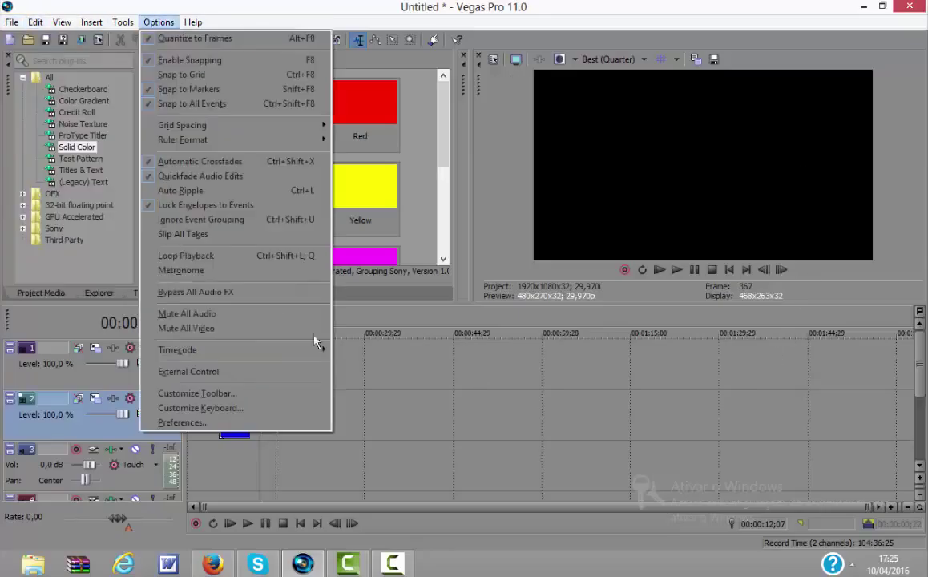
left_click(469, 334)
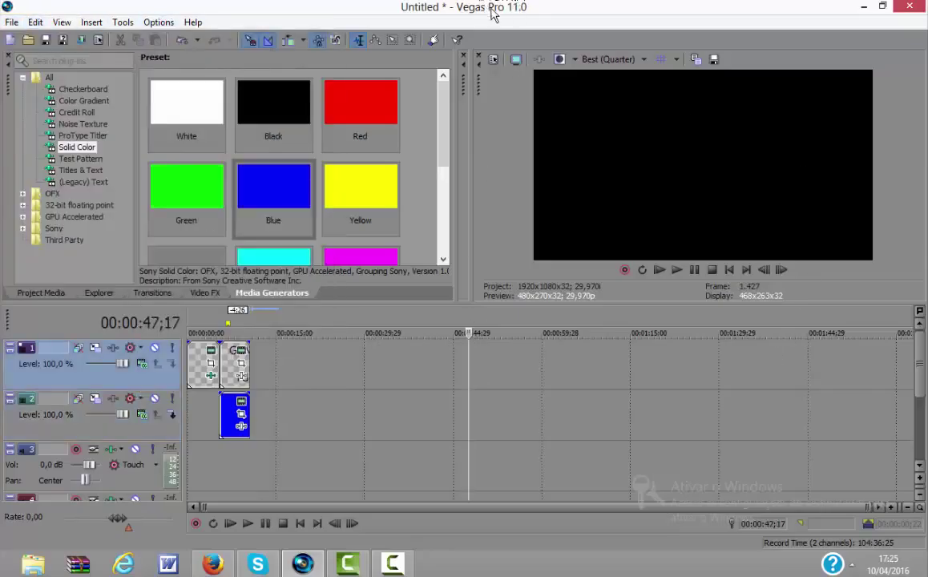
left_click(12, 23)
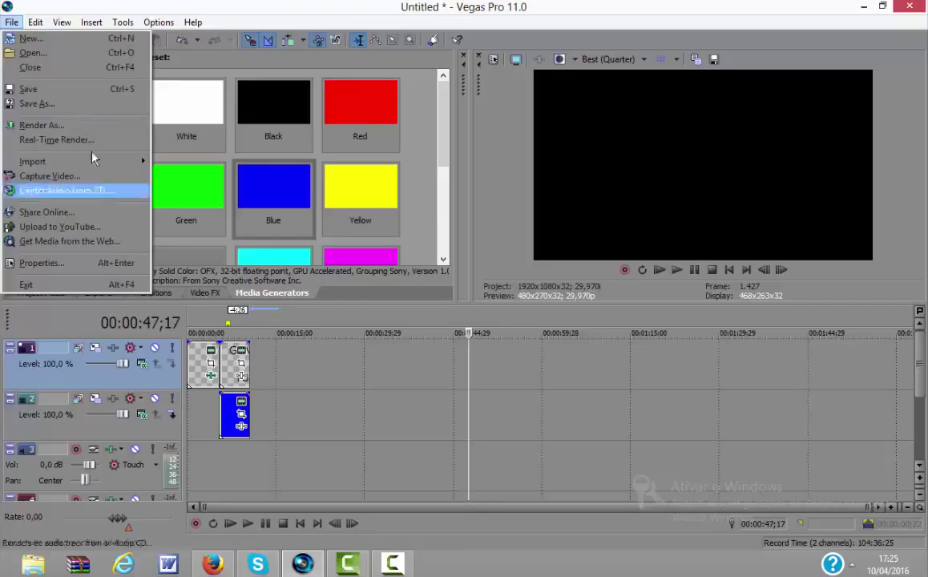
left_click(42, 125)
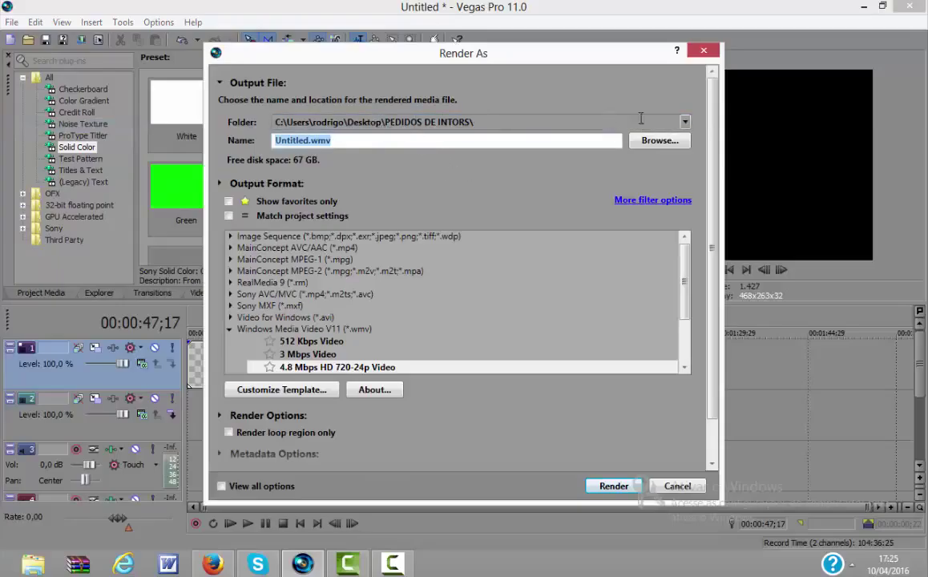
left_click(684, 122)
left_click(609, 137)
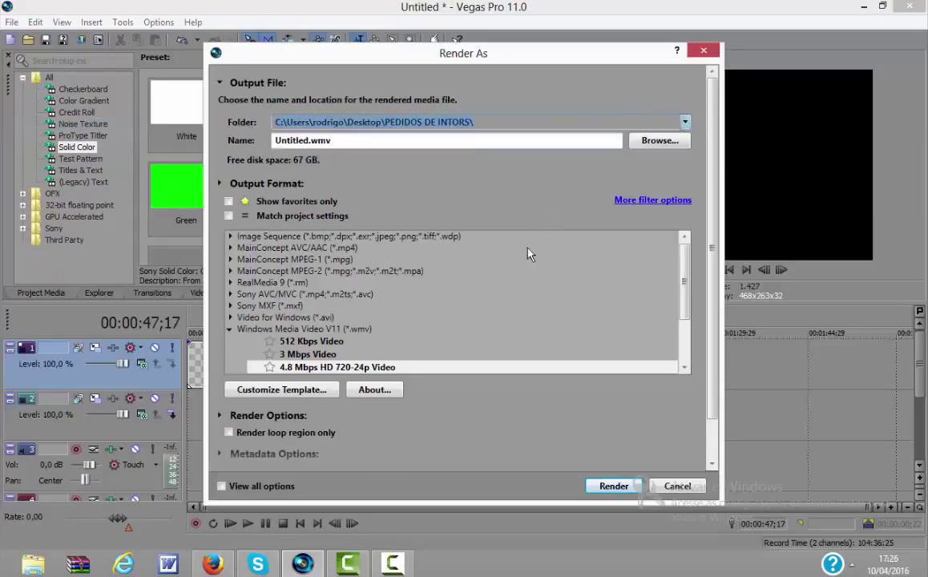
left_click(648, 142)
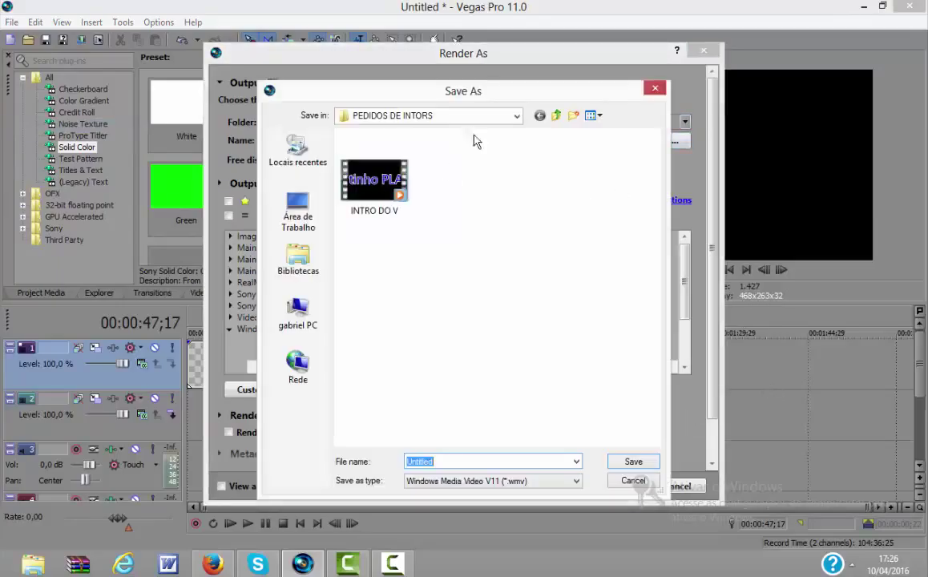
left_click(296, 212)
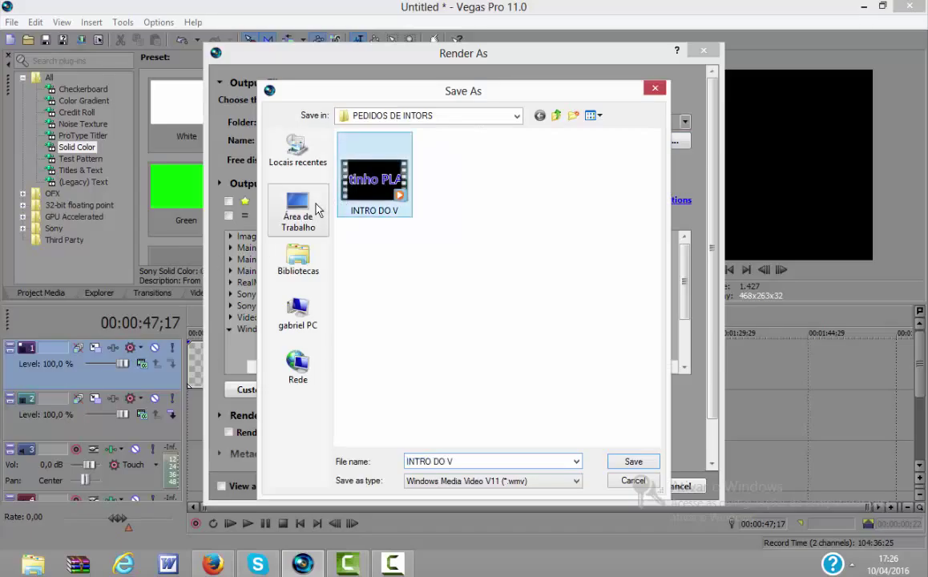
left_click(633, 462)
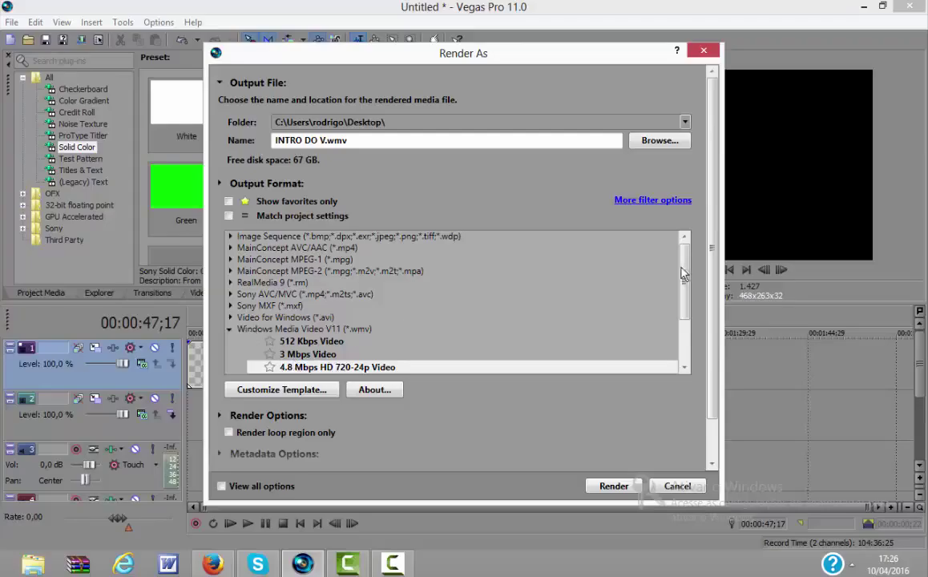
- Select the 4.8 Mbps HD 720-24p Video template under Windows Media Video V11 as the render format
left_click_drag(683, 274, 689, 254)
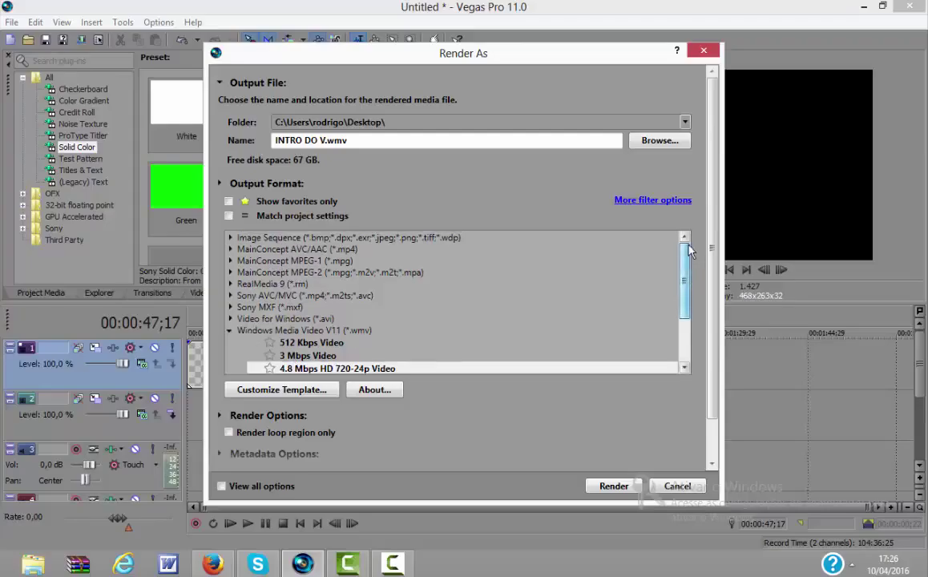
left_click(309, 332)
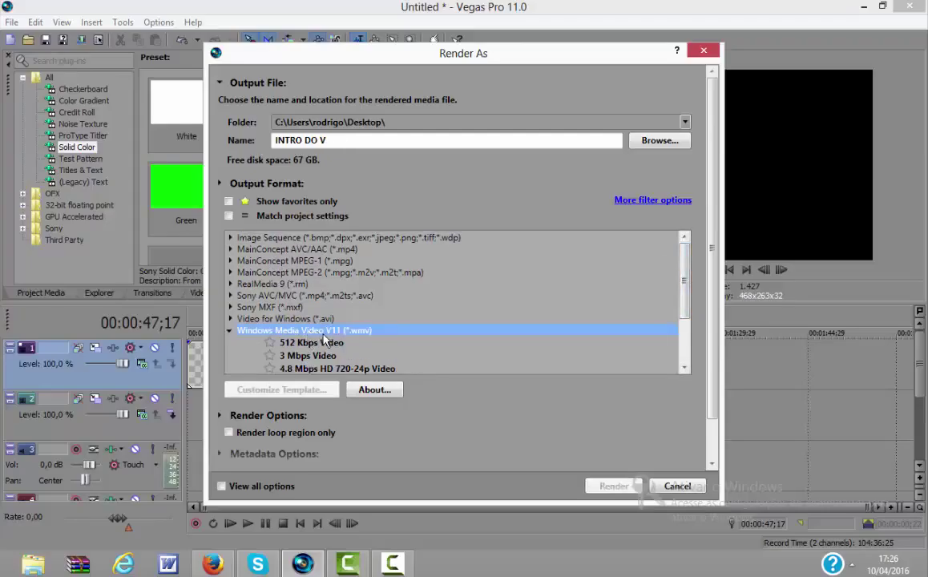
left_click(375, 368)
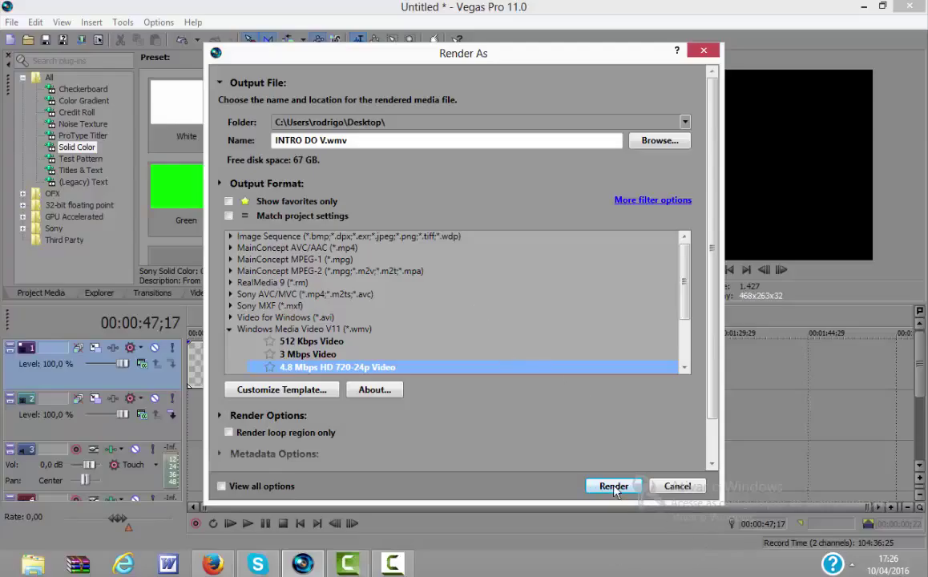
- Rename the output file TUTORIAL, render the intro, and close the render progress dialog
left_click(351, 136)
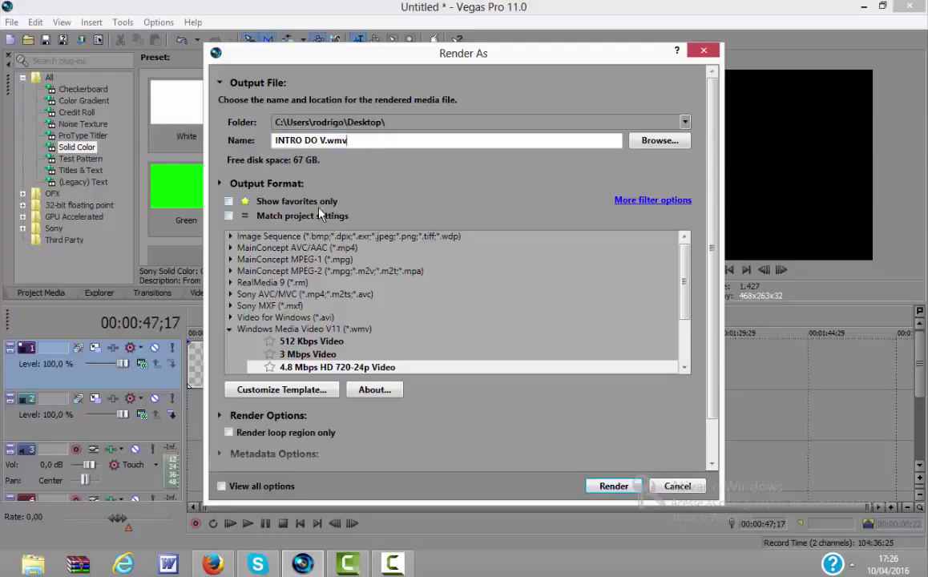
key("BackSpace")
key("BackSpace")
key("BackSpace")
key("BackSpace")
key("BackSpace")
key("BackSpace")
key("BackSpace")
key("BackSpace")
key("BackSpace")
key("BackSpace")
key("BackSpace")
key("BackSpace")
key("BackSpace")
key("BackSpace")
type("TU")
type("TORIAL")
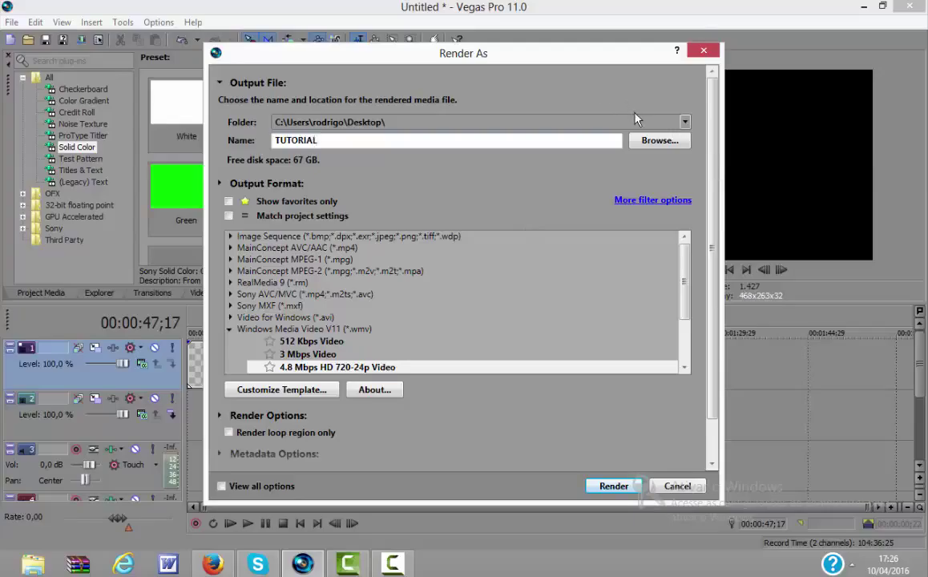
left_click(630, 487)
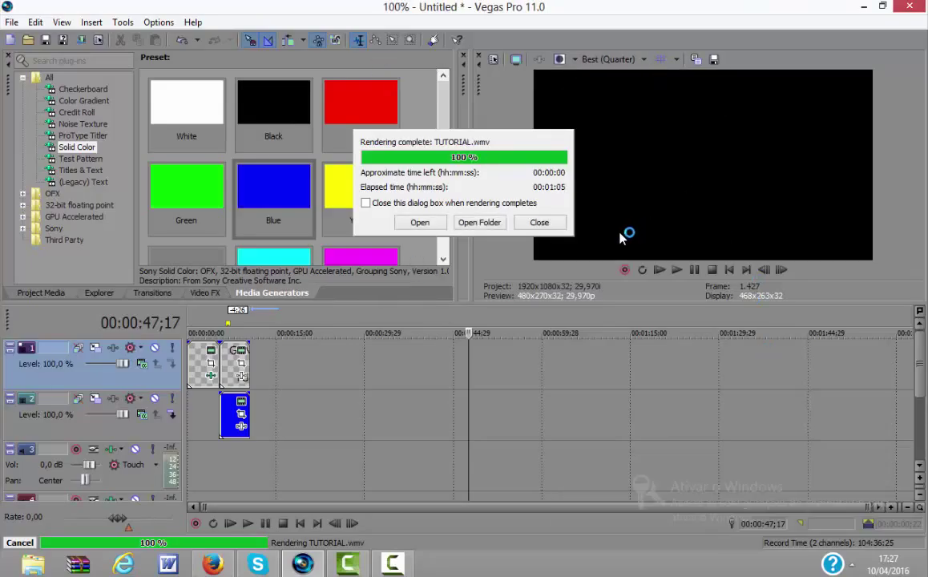
left_click(533, 224)
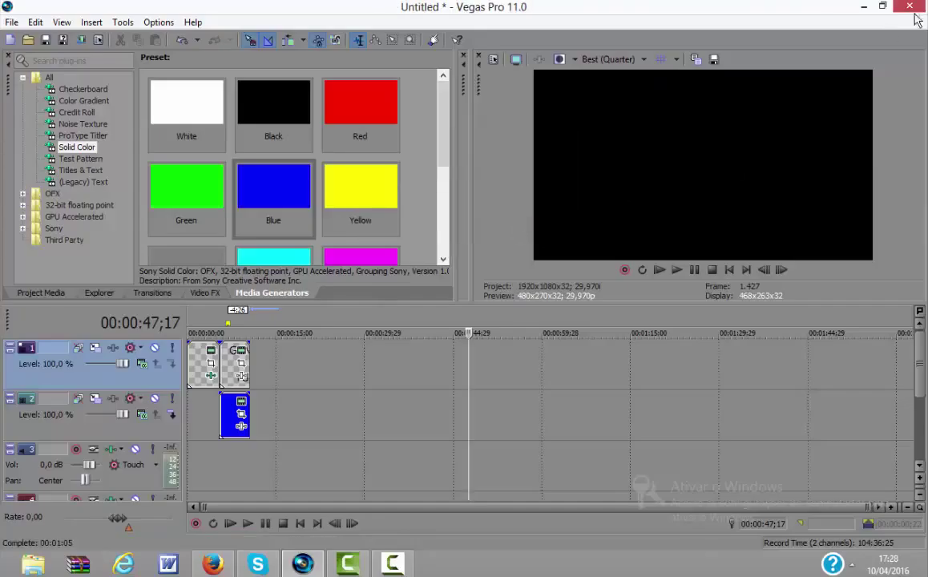
- Play the rendered TUTORIAL video from the desktop in an enlarged player, then close the player
left_click(865, 4)
left_click(326, 41)
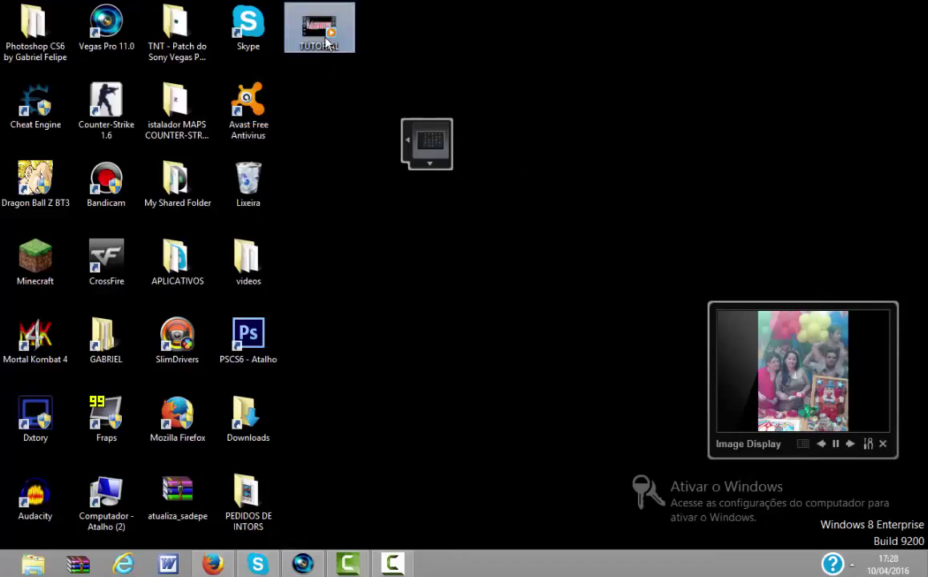
double_click(325, 41)
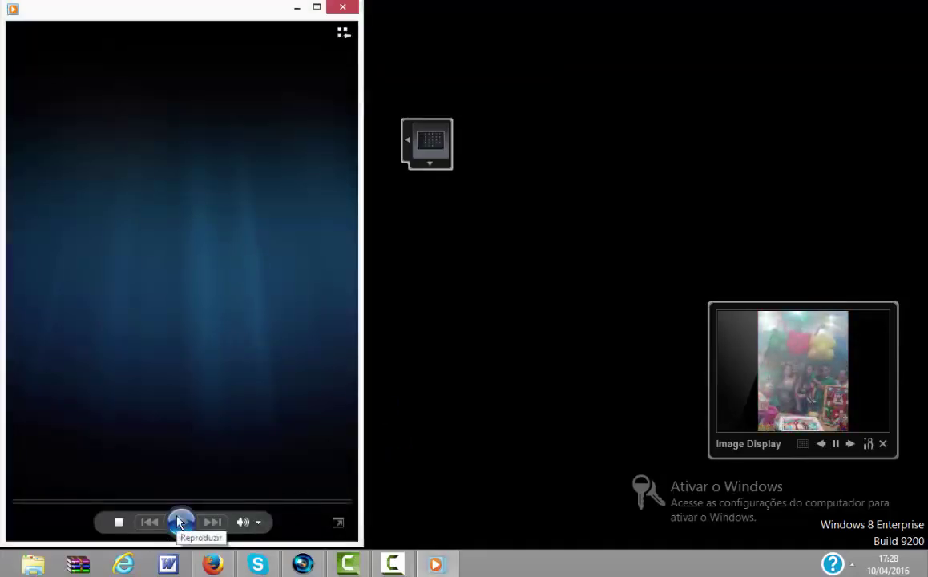
left_click(317, 6)
left_click(464, 524)
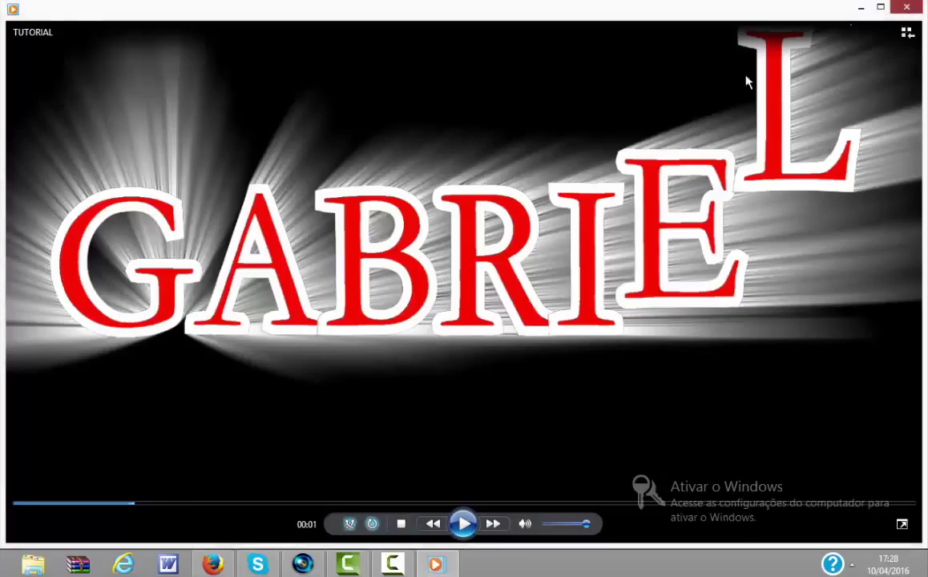
left_click(906, 6)
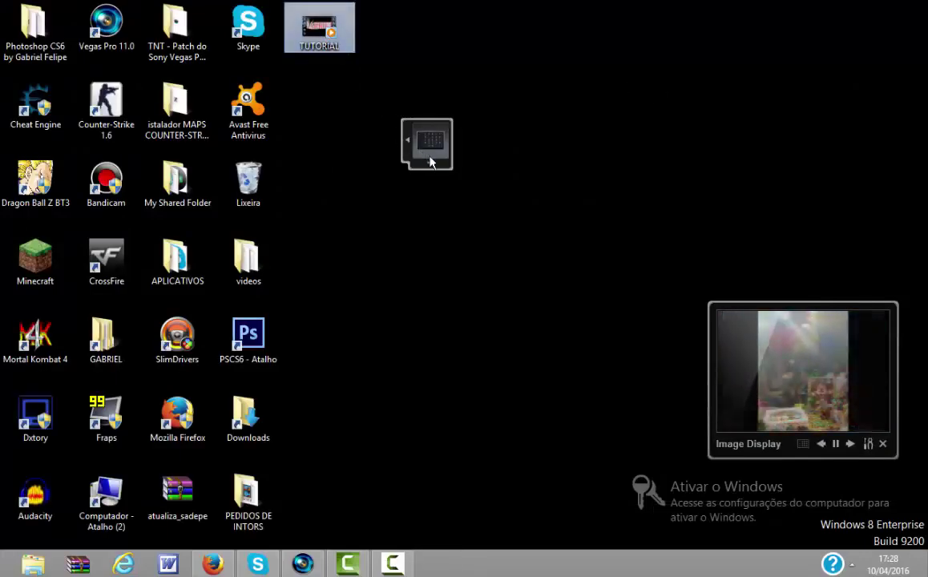
- Delete the TUTORIAL video from the desktop and switch back to Vegas Pro
left_click(503, 4)
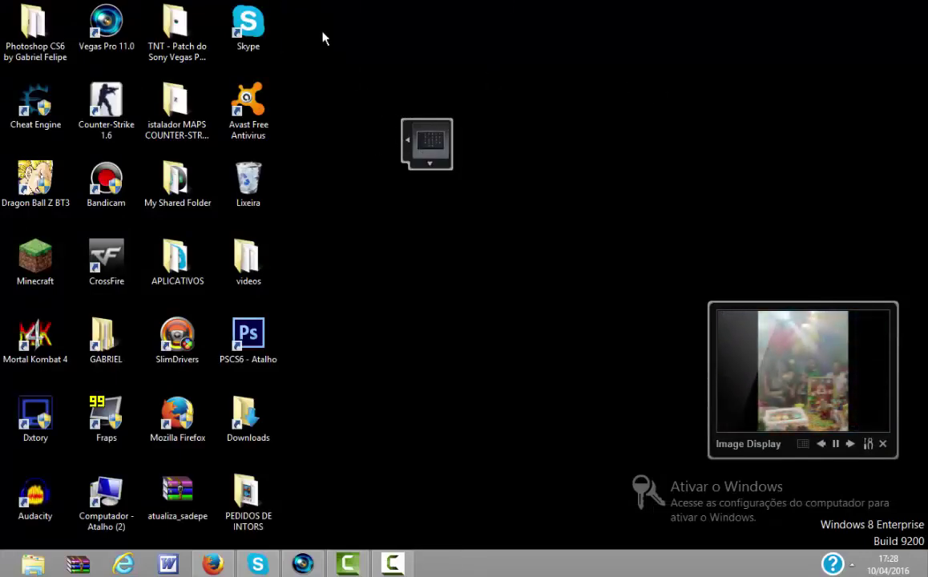
left_click(302, 563)
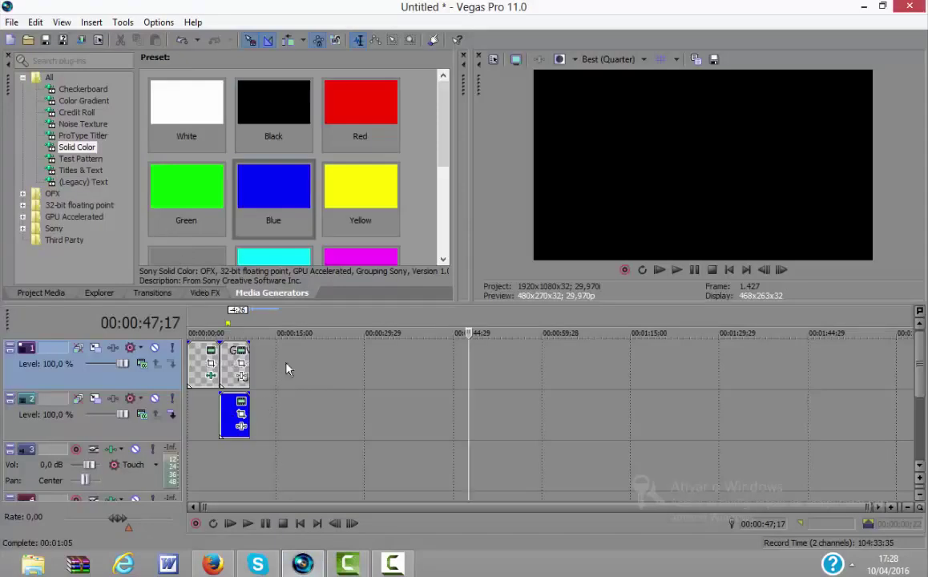
- Open the MUSICA DE ZOEIRA audio file to place it on the timeline at 00:00:23;27
key("space")
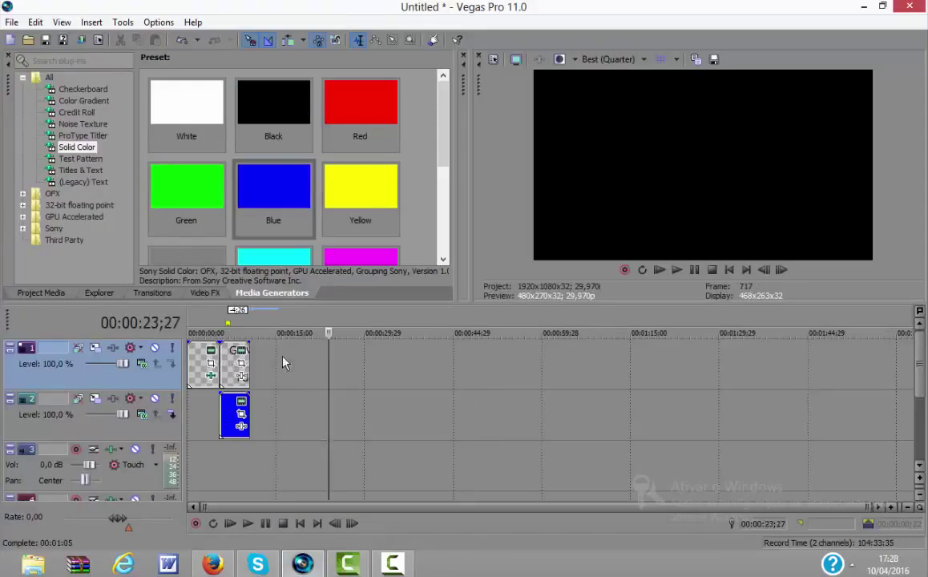
left_click(28, 40)
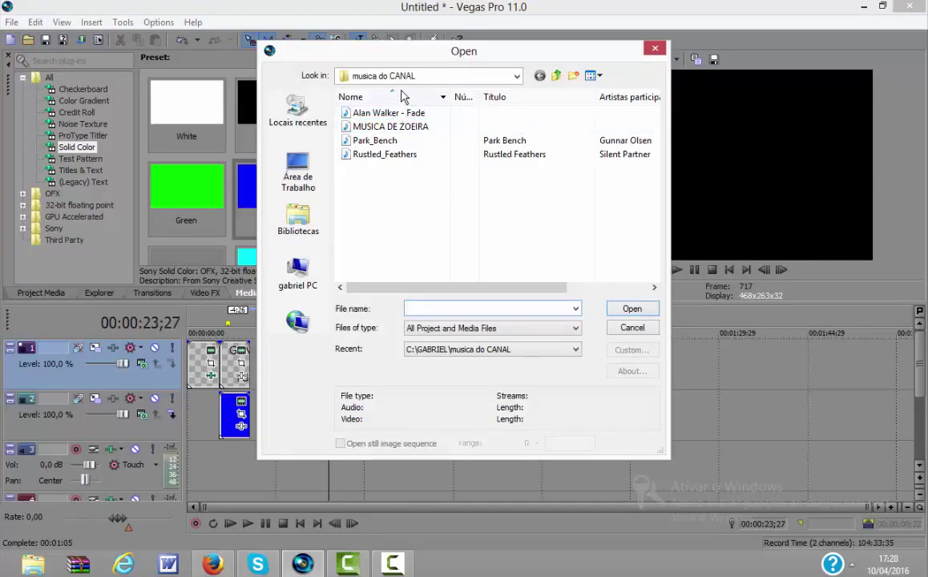
left_click(417, 128)
left_click(630, 311)
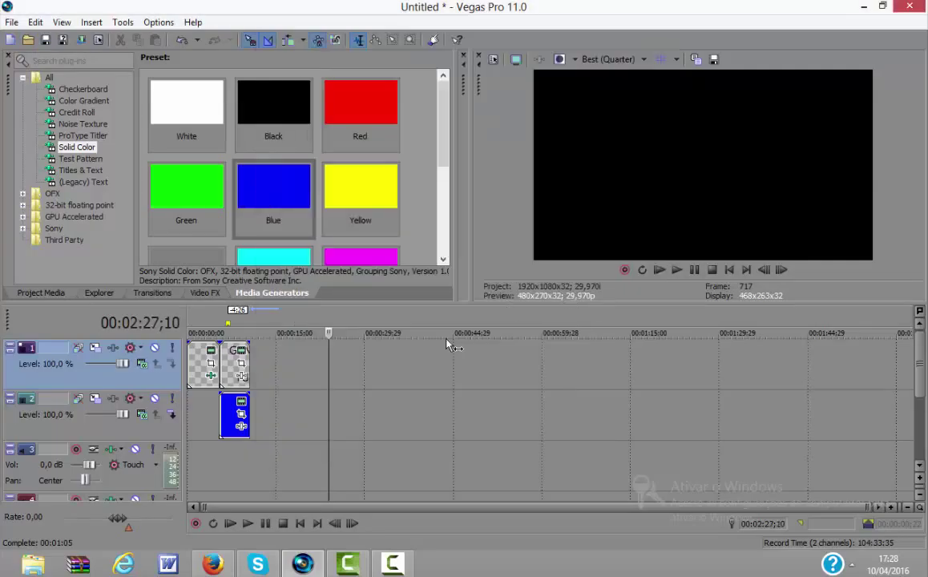
- Trim off the song's beginning and move the song to audio track 5 at the start of the timeline
scroll(384, 422, "down", 2)
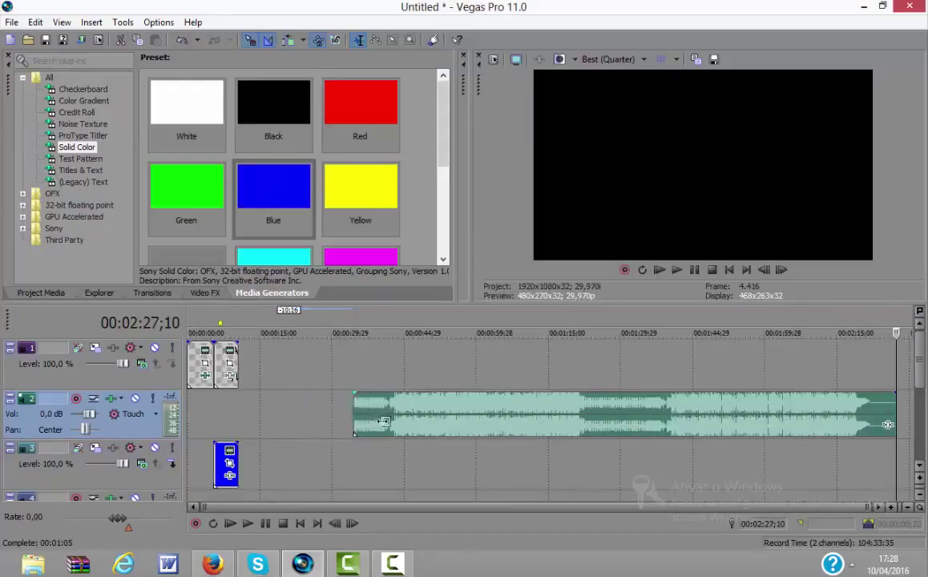
left_click_drag(384, 422, 407, 422)
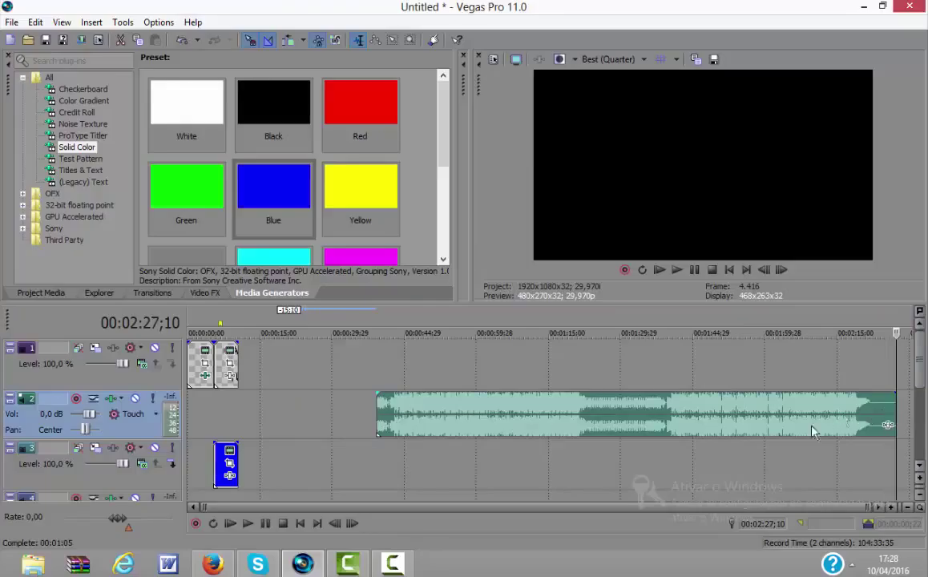
left_click(742, 433)
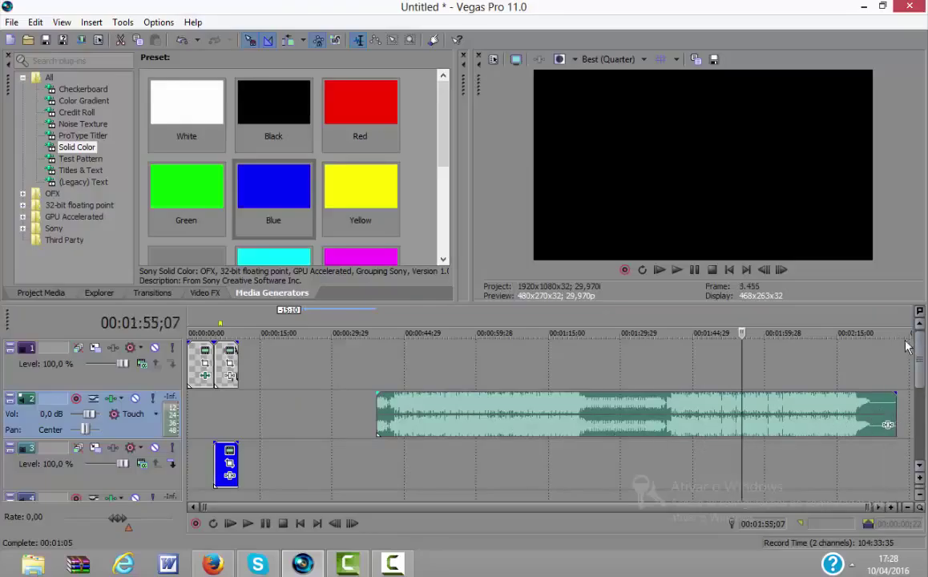
scroll(834, 344, "down", 1)
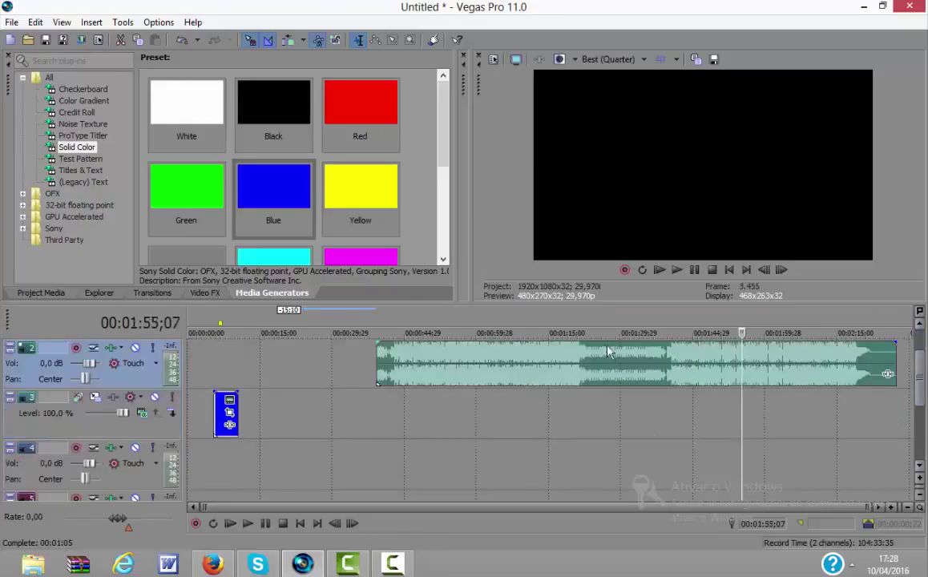
scroll(336, 433, "down", 2)
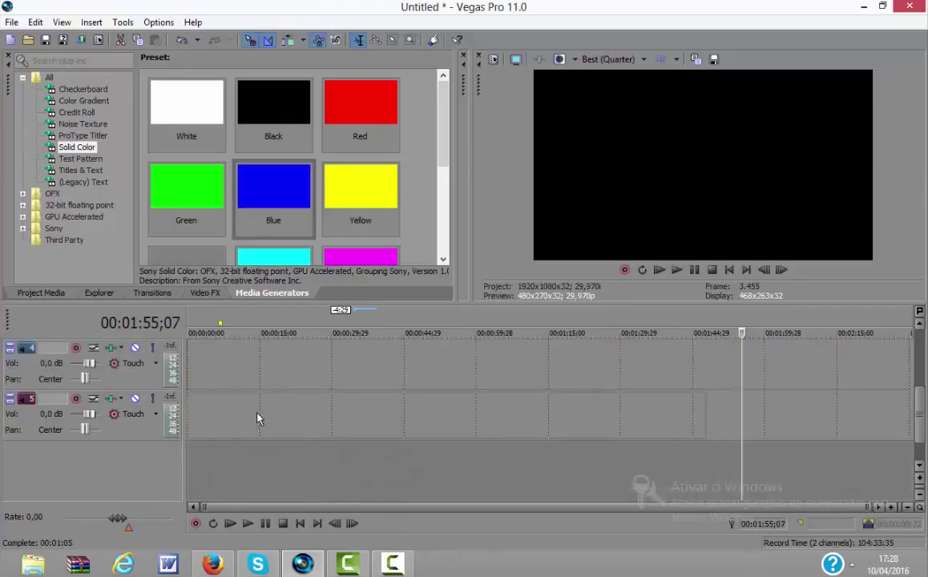
mouse_move(919, 427)
left_mouse_down()
mouse_move(918, 372)
mouse_move(918, 418)
left_mouse_up()
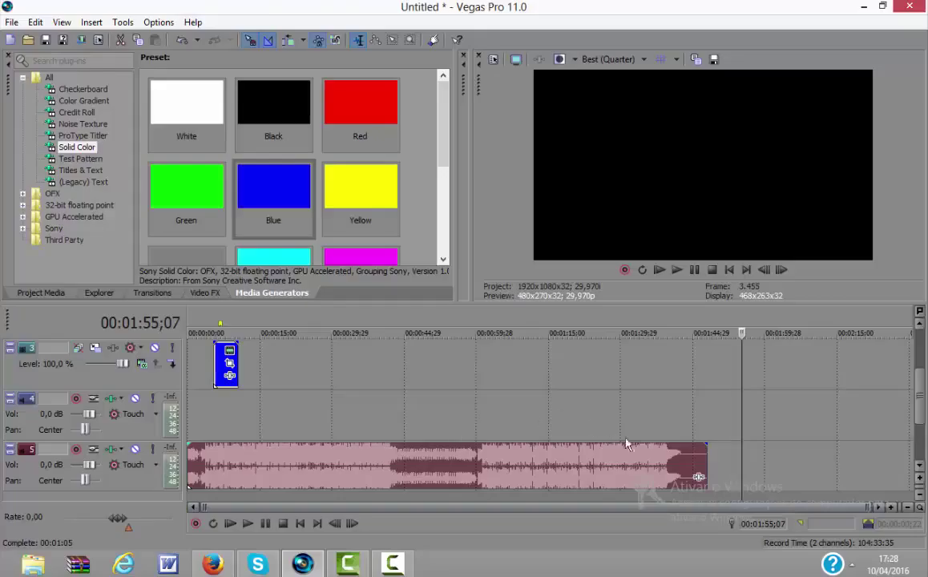
- Trim the song's end to match the end of the blue background event, and play the intro with its music
left_click_drag(704, 462, 236, 493)
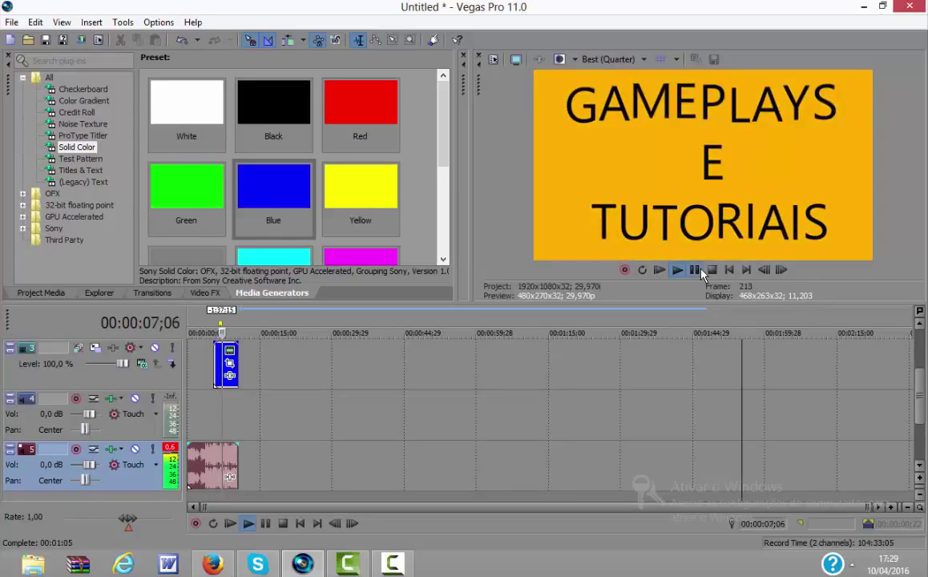
left_click(696, 270)
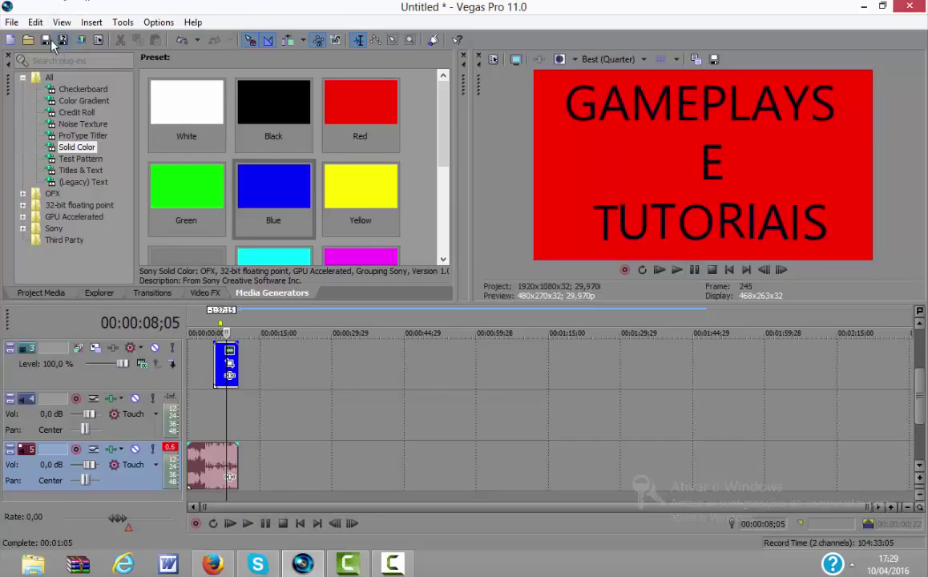
- Open the Render As settings for the intro with its music
left_click(10, 21)
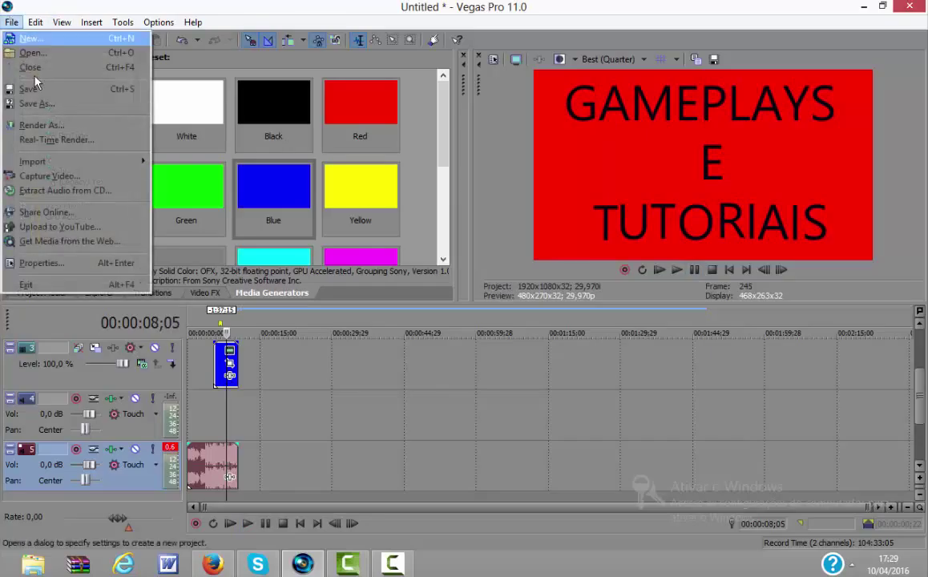
left_click(56, 125)
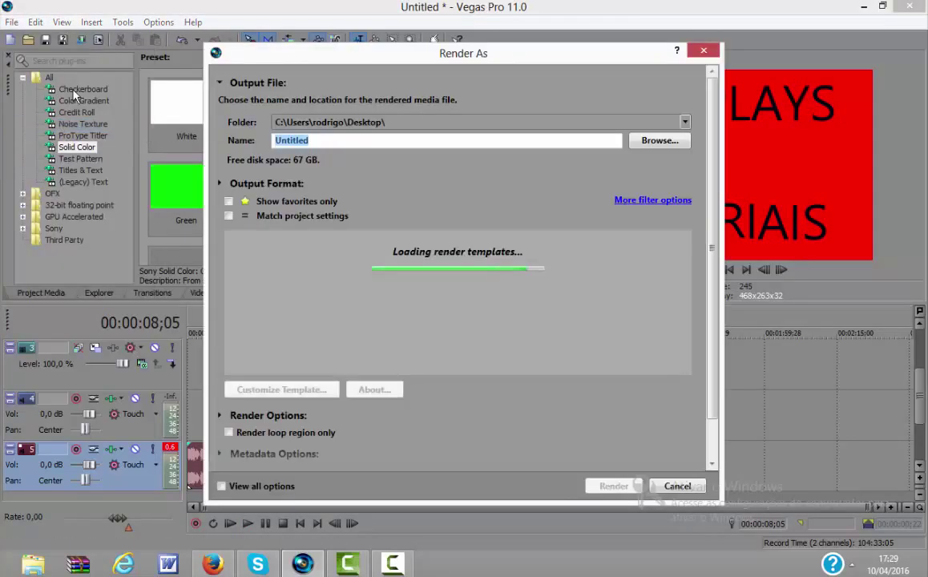